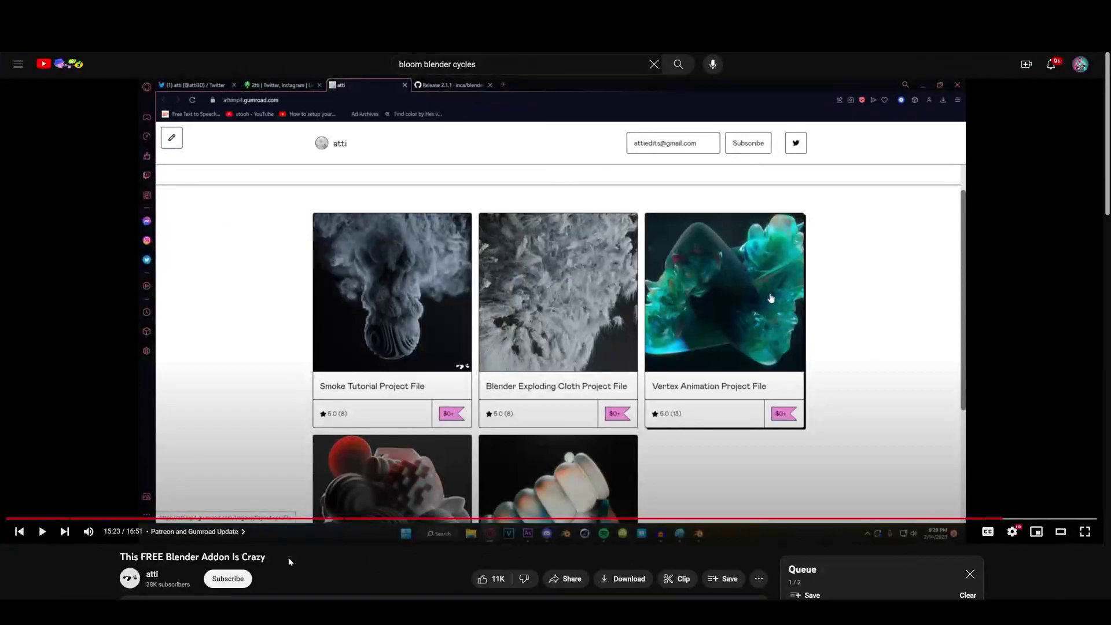
- Open the add-on link in the video description and download the source code zip of blender-differential-growth release 2.1.1
scroll(288, 558, down, 3)
click(276, 414)
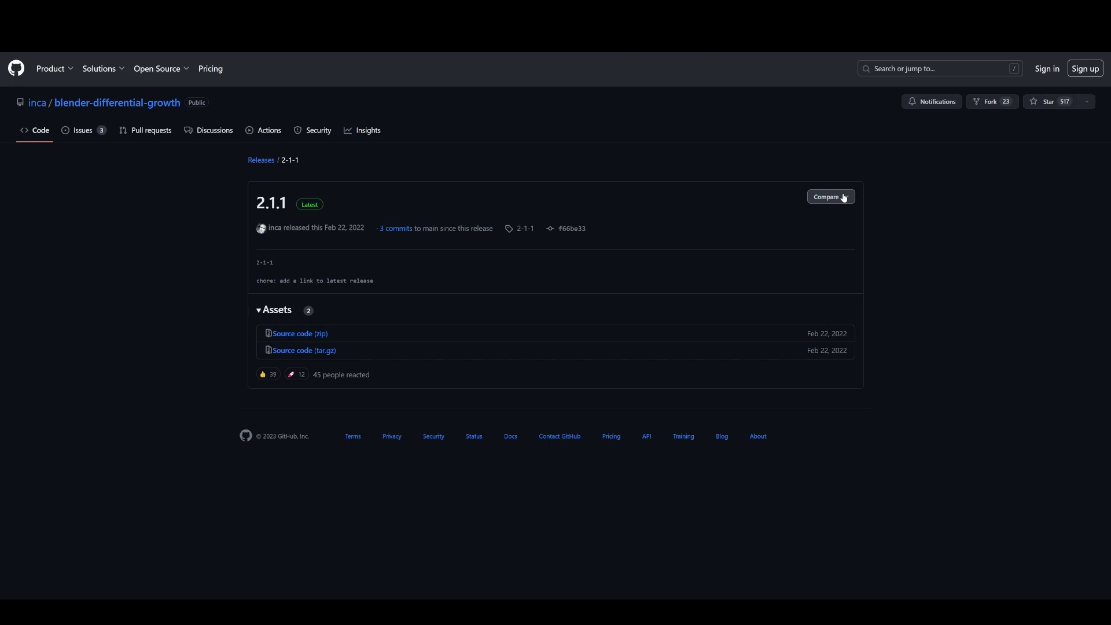
click(305, 336)
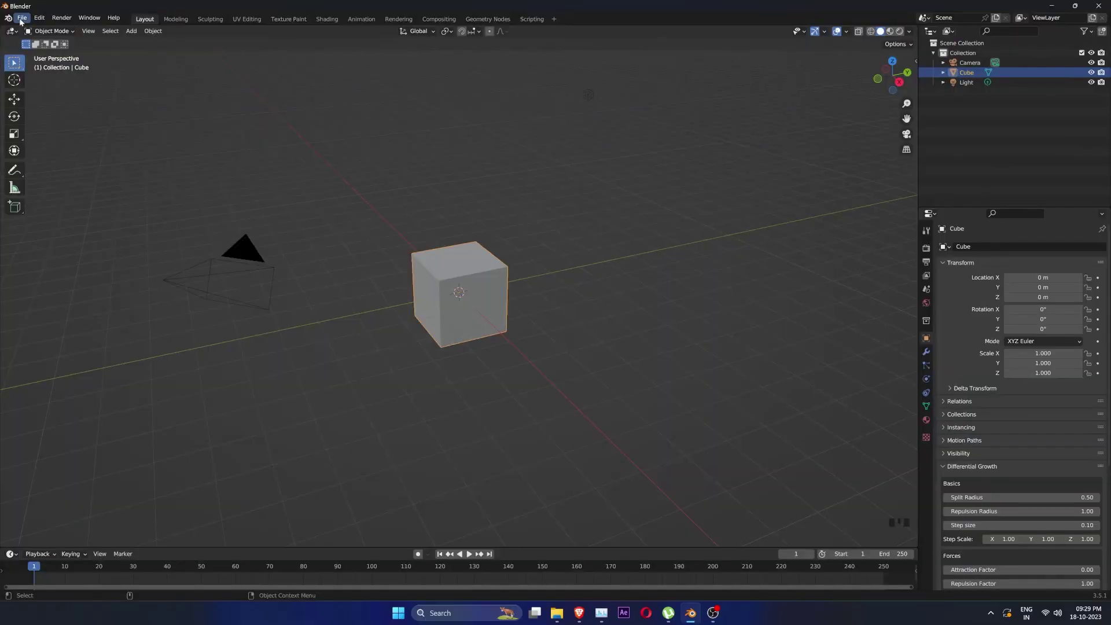
- Switch to Blender, open the add-on preferences and view the file browser for installing an add-on
click(21, 17)
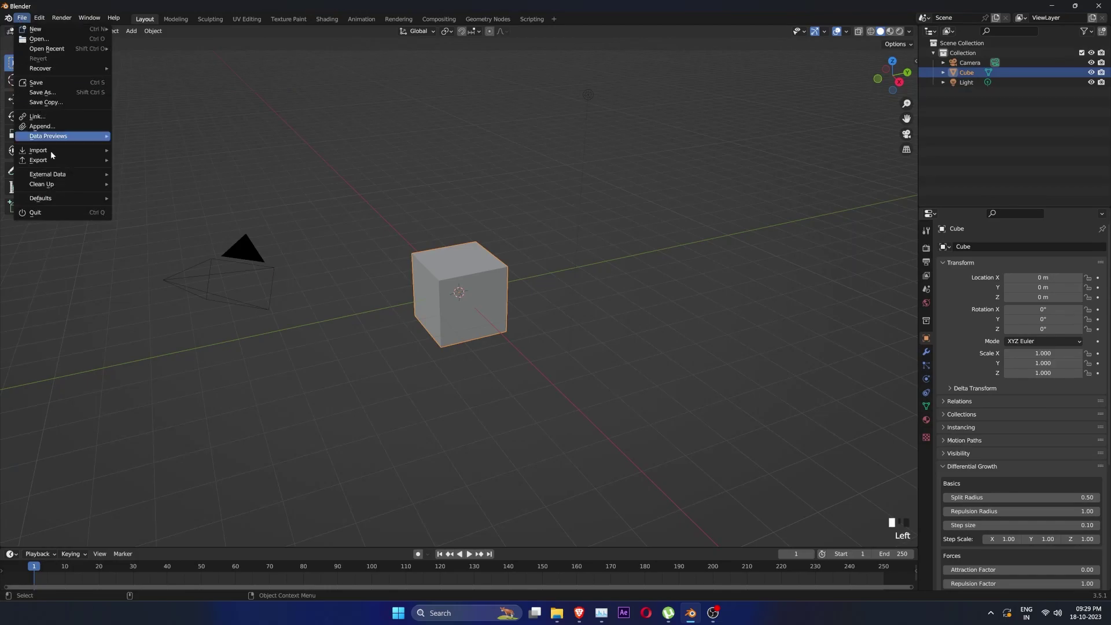
mouse_move(39, 17)
click(70, 165)
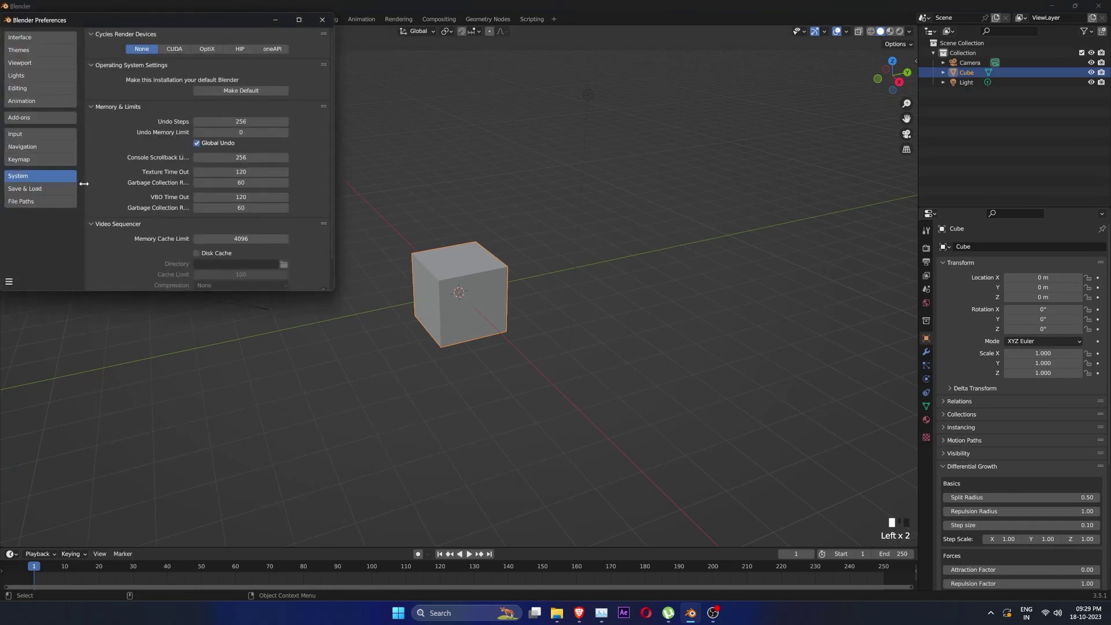
click(32, 118)
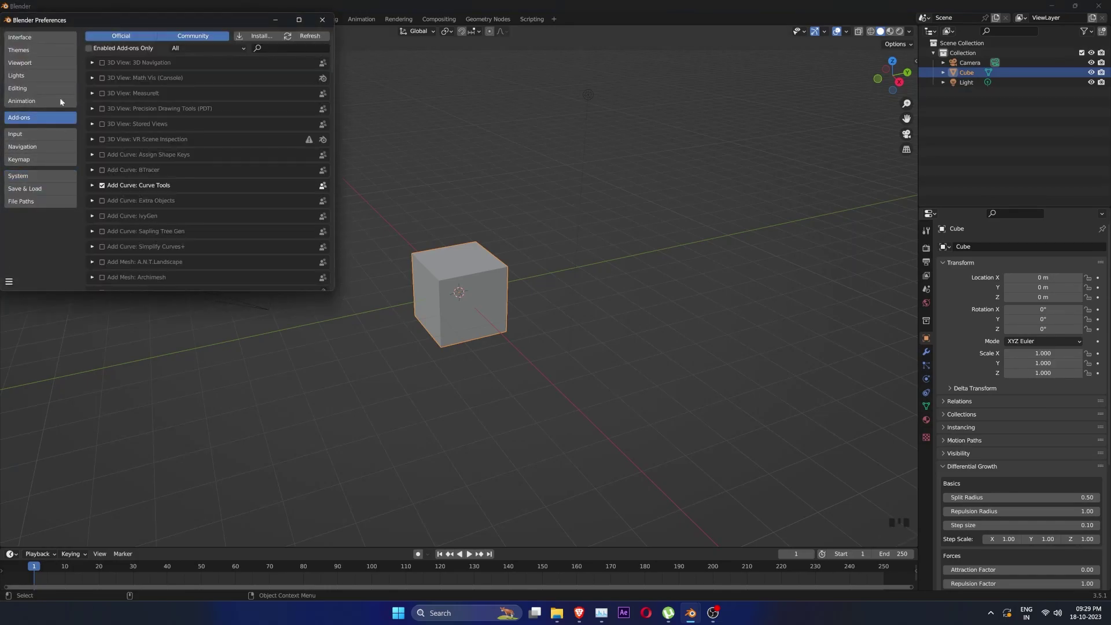
click(272, 36)
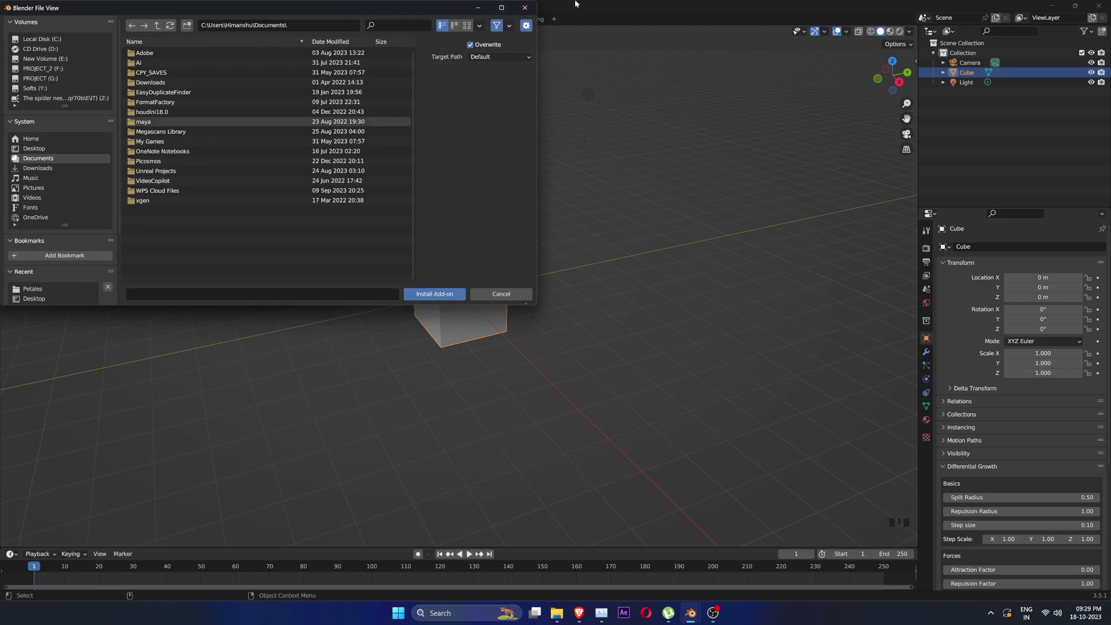
click(524, 7)
- Search the add-ons for "diff" to check Differential Growth, and close the preferences
text(di)
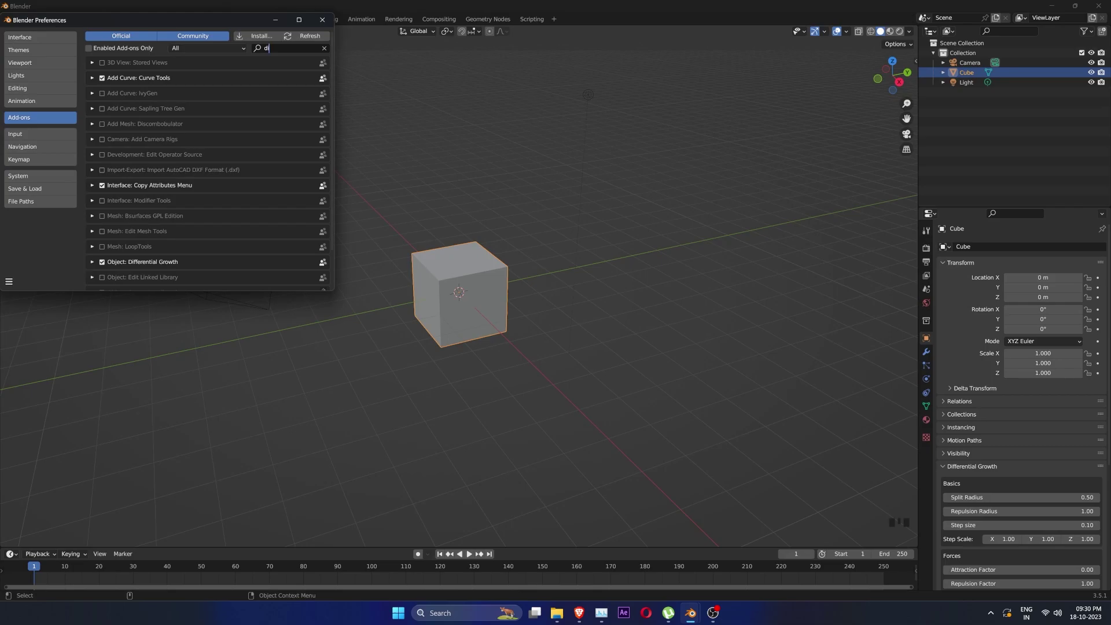
text(ff)
click(322, 20)
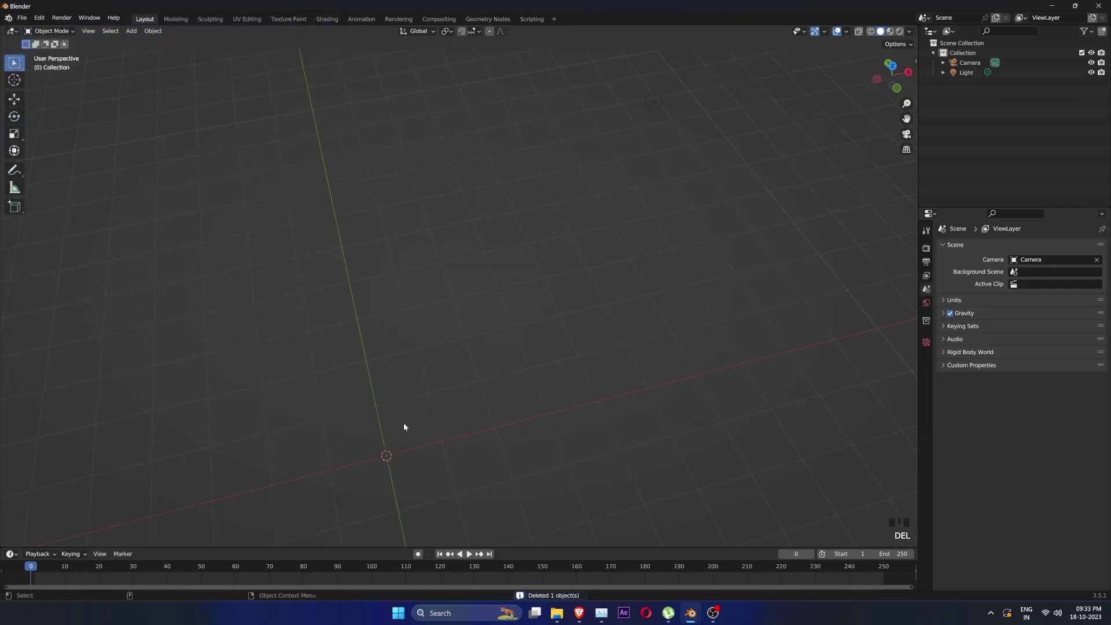
- Add a circle mesh with 8 vertices and a 1 m radius at the world origin
alt+middle_drag(404, 422, 654, 197)
alt+drag(654, 197, 580, 218)
scroll(405, 253, down, 5)
alt+drag(405, 253, 435, 302)
alt+middle_drag(435, 302, 412, 305)
key(shift+a)
mouse_move(412, 302)
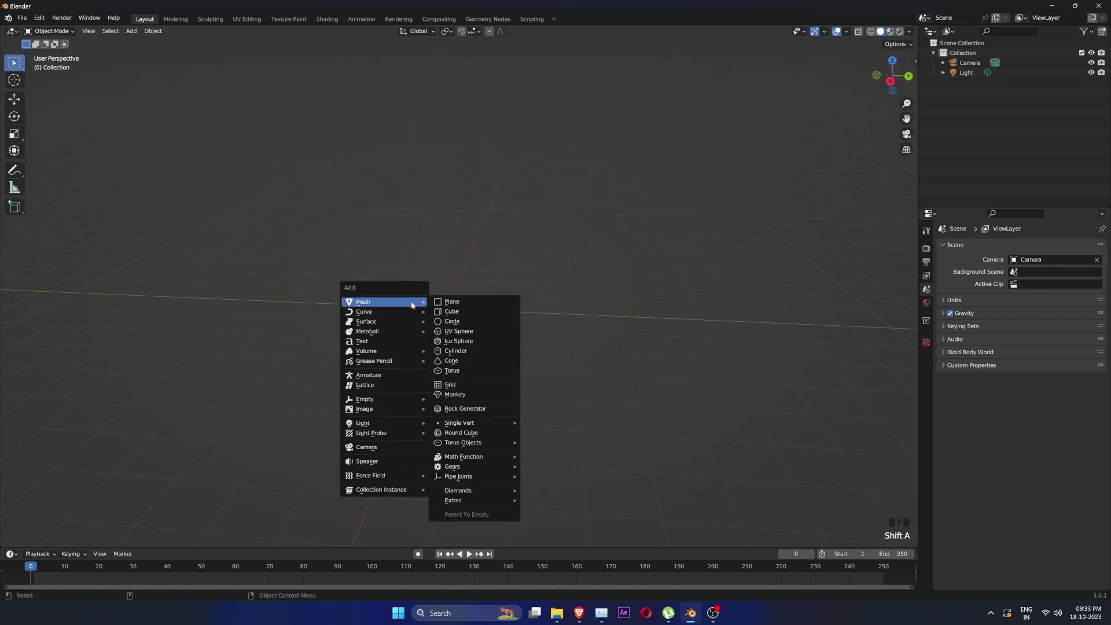
click(467, 322)
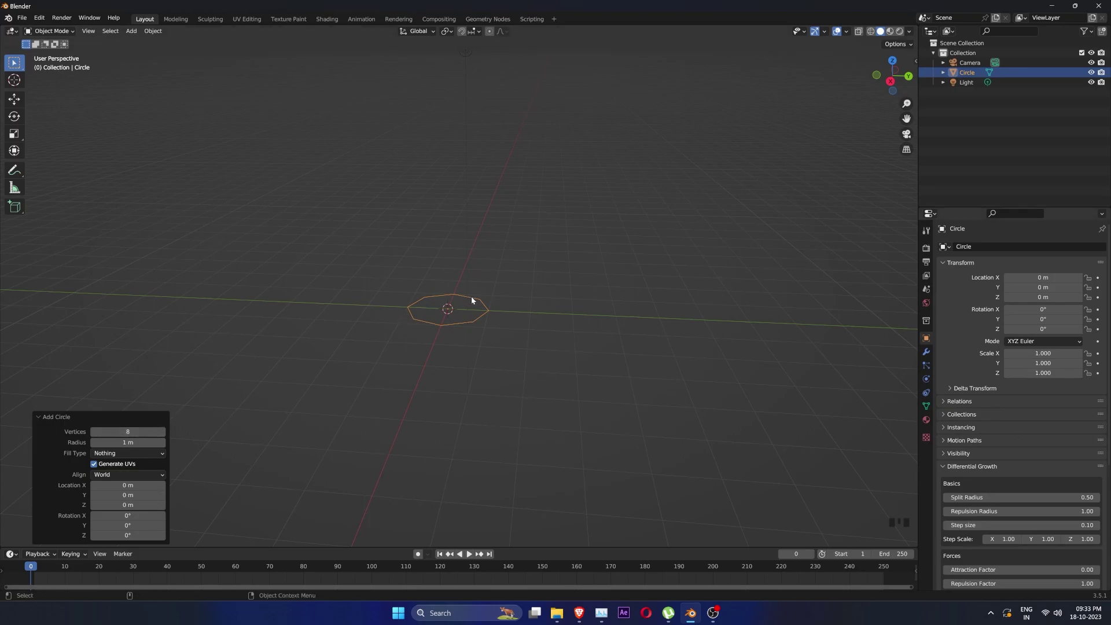
- In Edit Mode, extrude the circle's edges and scale the extrusion to 0 so it collapses at the center
key(Tab)
alt+drag(471, 300, 495, 310)
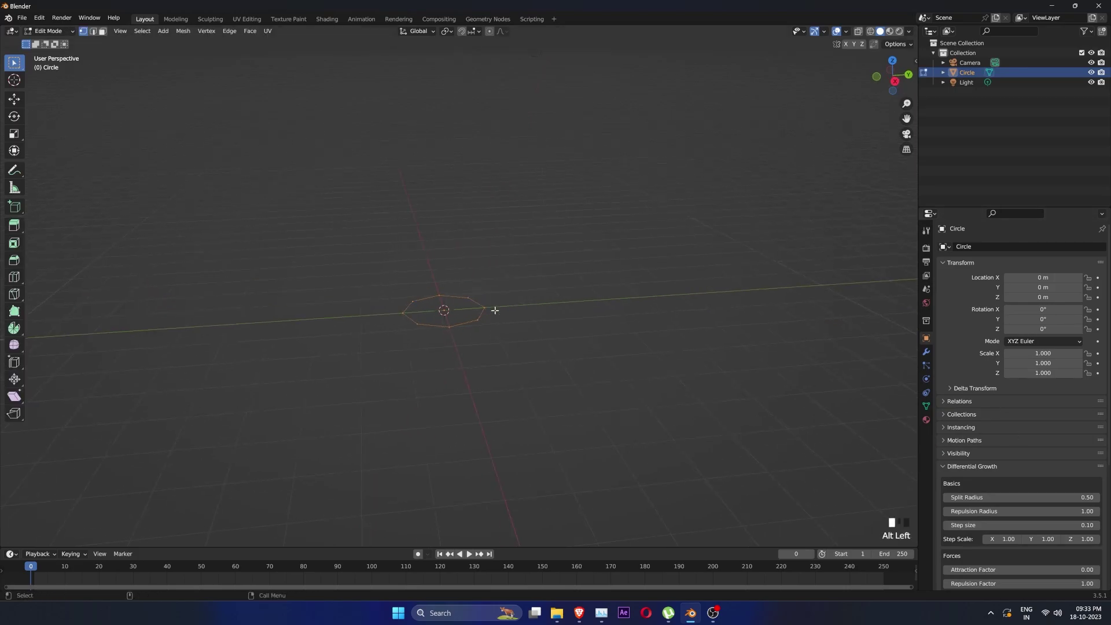
scroll(491, 318, up, 3)
drag(320, 240, 429, 328)
key(ctrl+e)
click(552, 359)
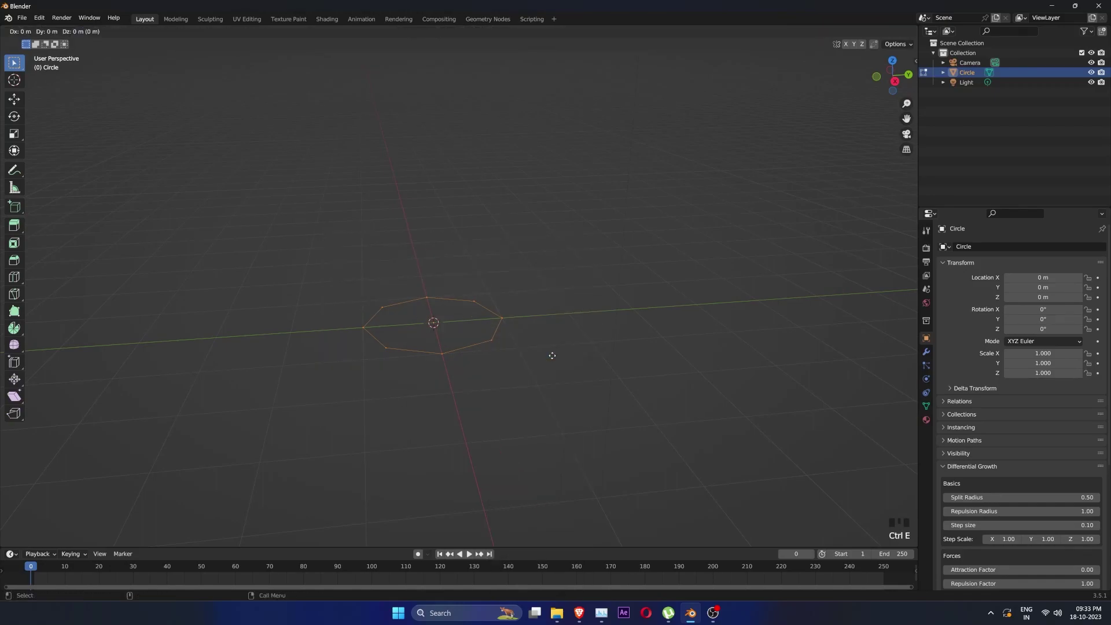
key(0)
key(Return)
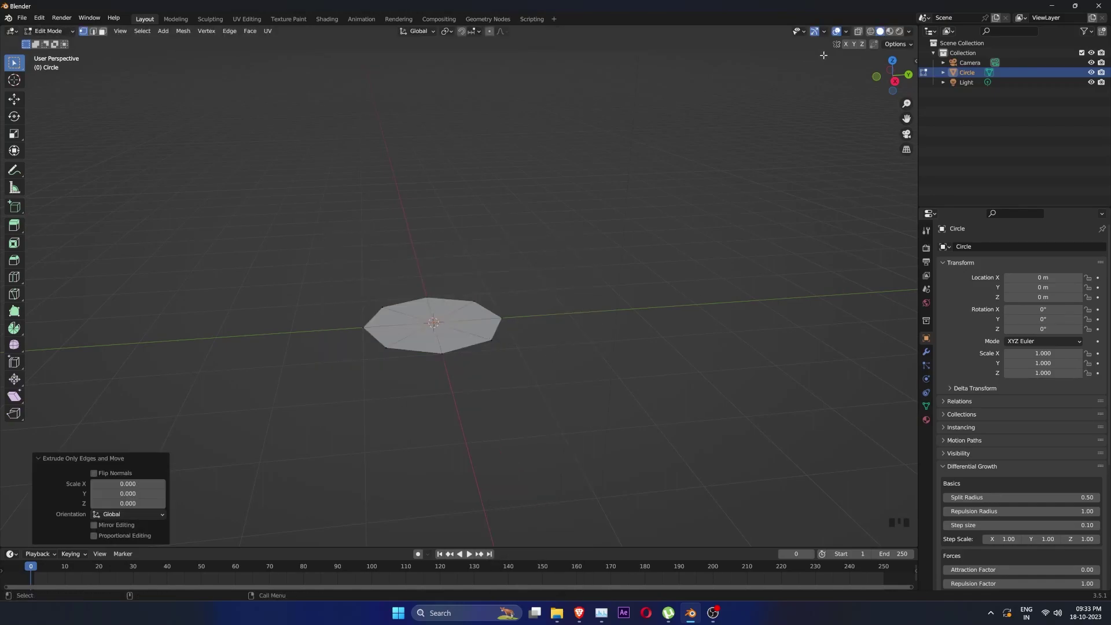
- Switch to wireframe shading and merge the collapsed inner vertices at center
click(870, 33)
click(452, 326)
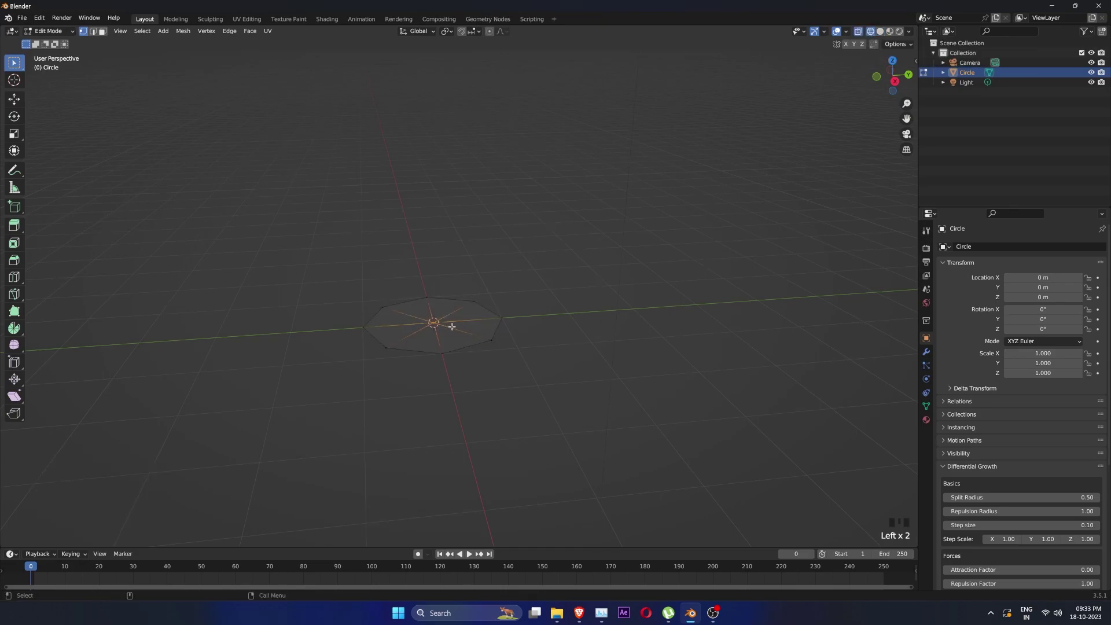
key(m)
click(450, 328)
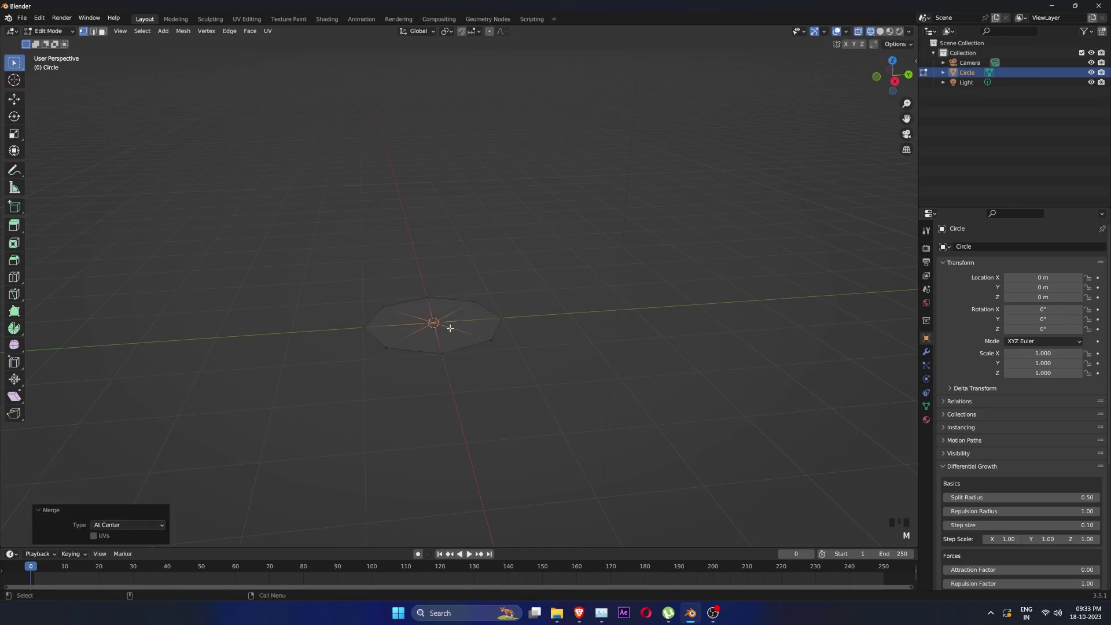
- Extrude the disc's outer edge loop upward and scale it by about 1.58 to form a bowl
click(92, 31)
alt+shift+click(425, 352)
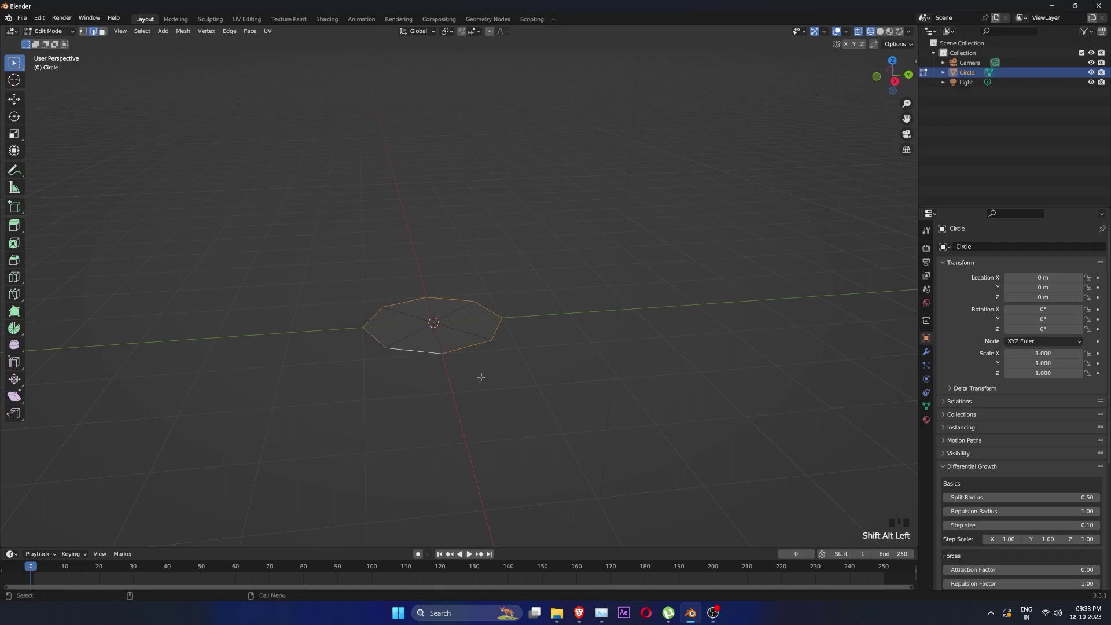
alt+drag(481, 376, 494, 357)
key(ctrl+e)
click(496, 354)
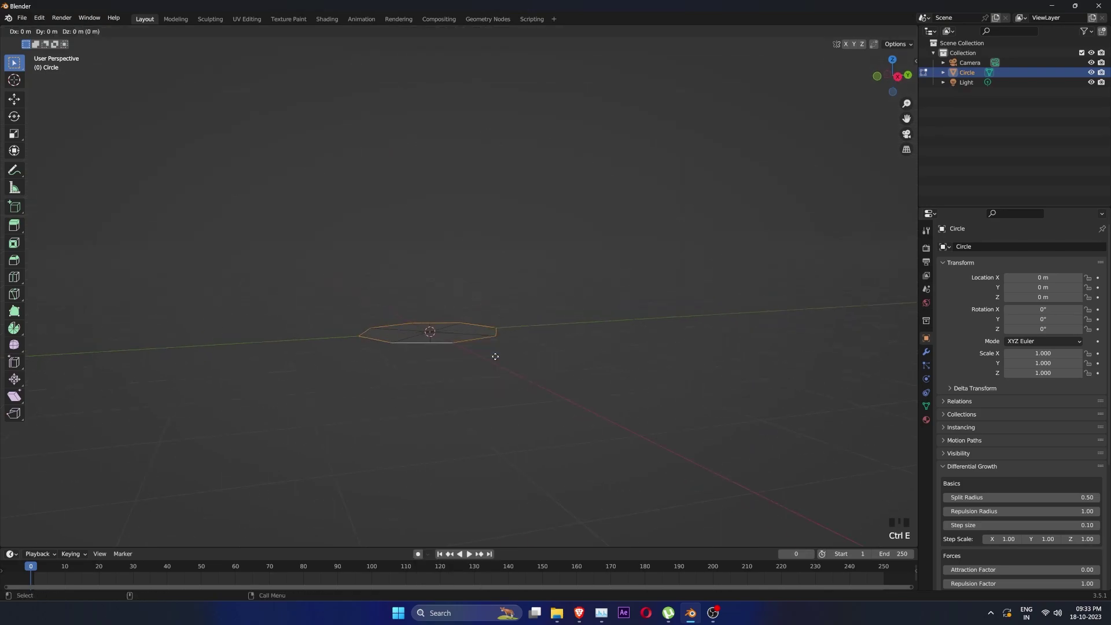
click(498, 317)
key(s)
click(544, 313)
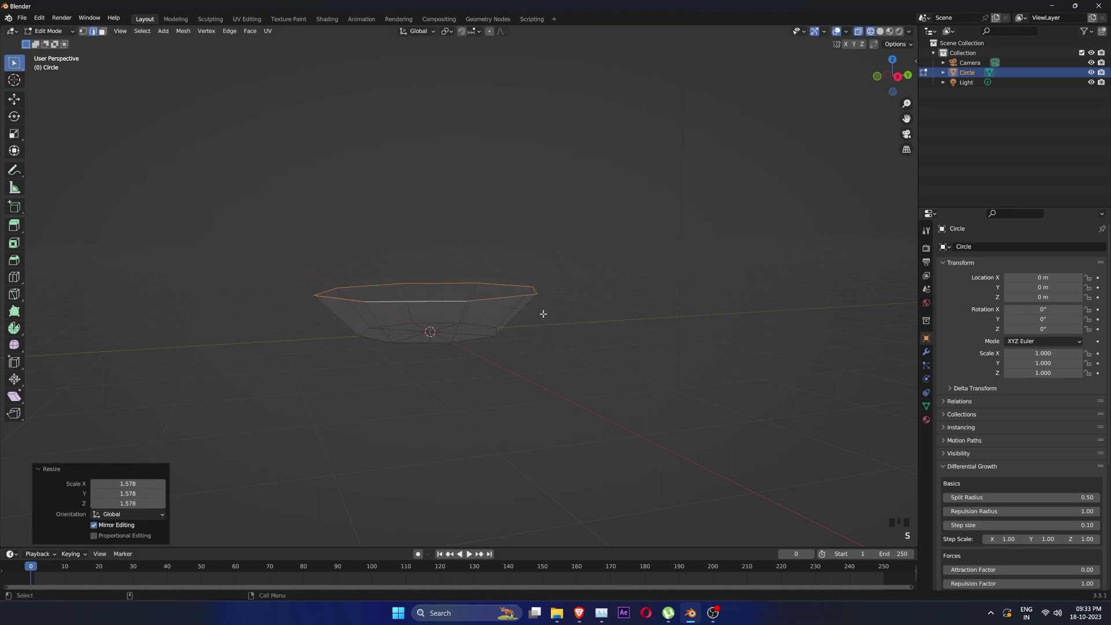
- In solid shading, create a vertex group from the bowl's upper rim vertices and return to Object Mode
mouse_move(543, 314)
alt+mouse_down()
mouse_move(558, 342)
mouse_move(563, 313)
alt+mouse_up()
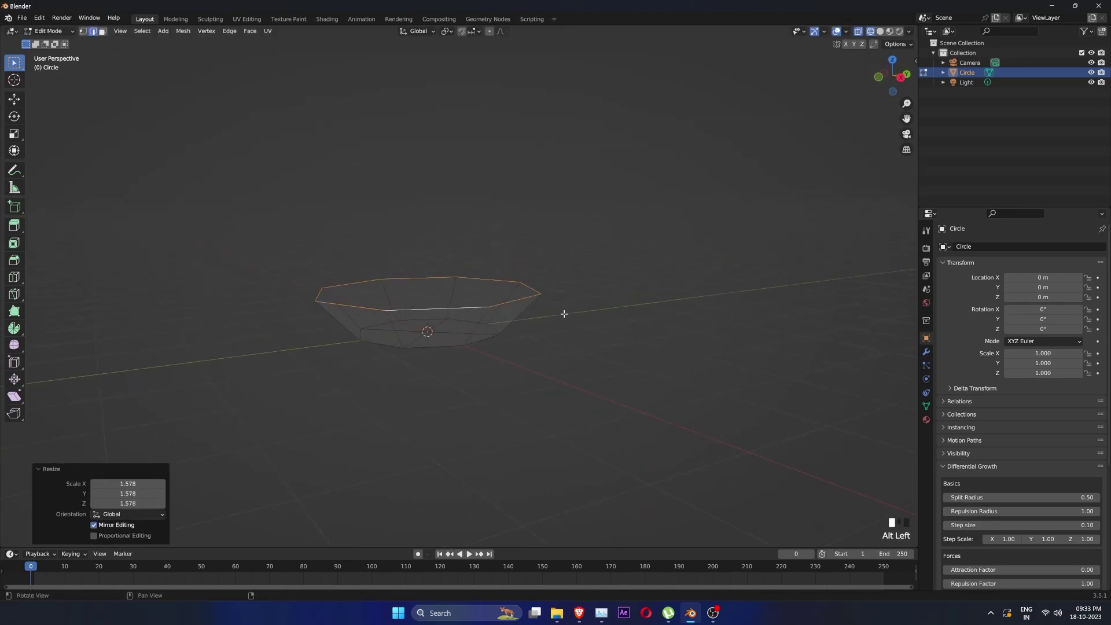
click(880, 31)
mouse_move(620, 218)
alt+mouse_down()
mouse_move(575, 354)
mouse_move(503, 317)
alt+mouse_up()
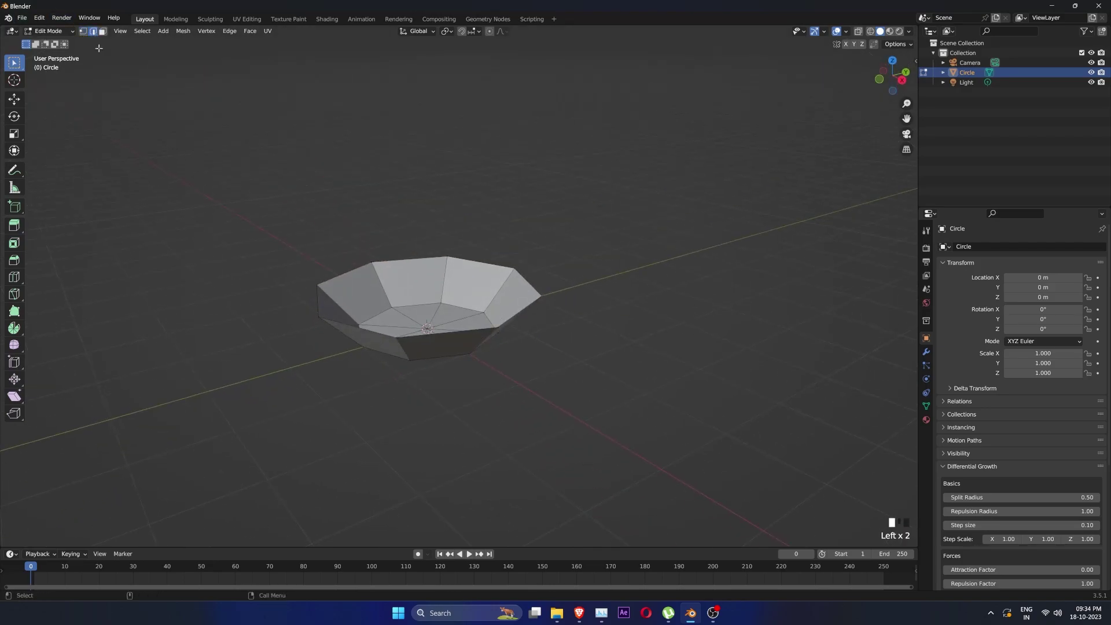
alt+shift+click(461, 332)
alt+drag(599, 354, 629, 362)
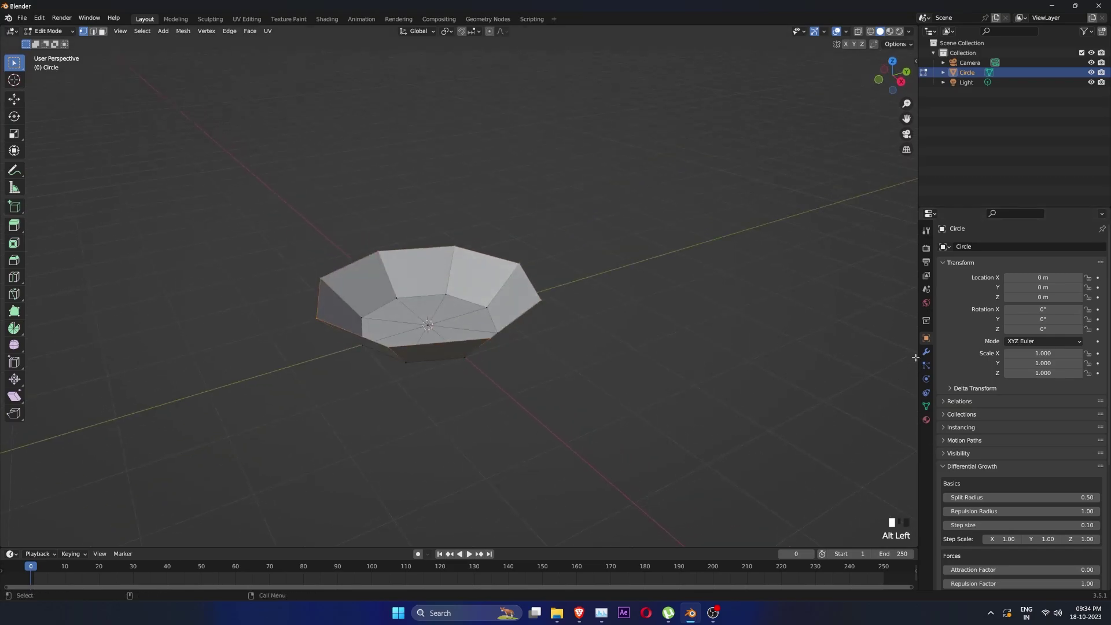
click(926, 406)
click(1095, 280)
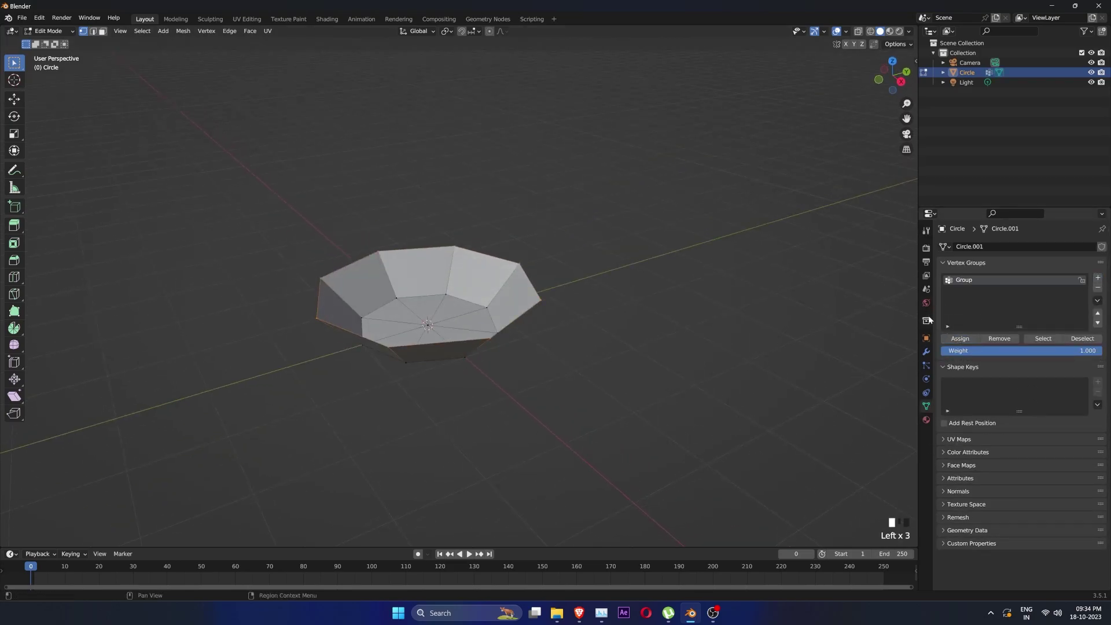
click(926, 338)
key(Tab)
- Examine the bowl's Differential Growth settings, from the basics and forces to growth direction and growth inhibitors
alt+drag(397, 169, 662, 241)
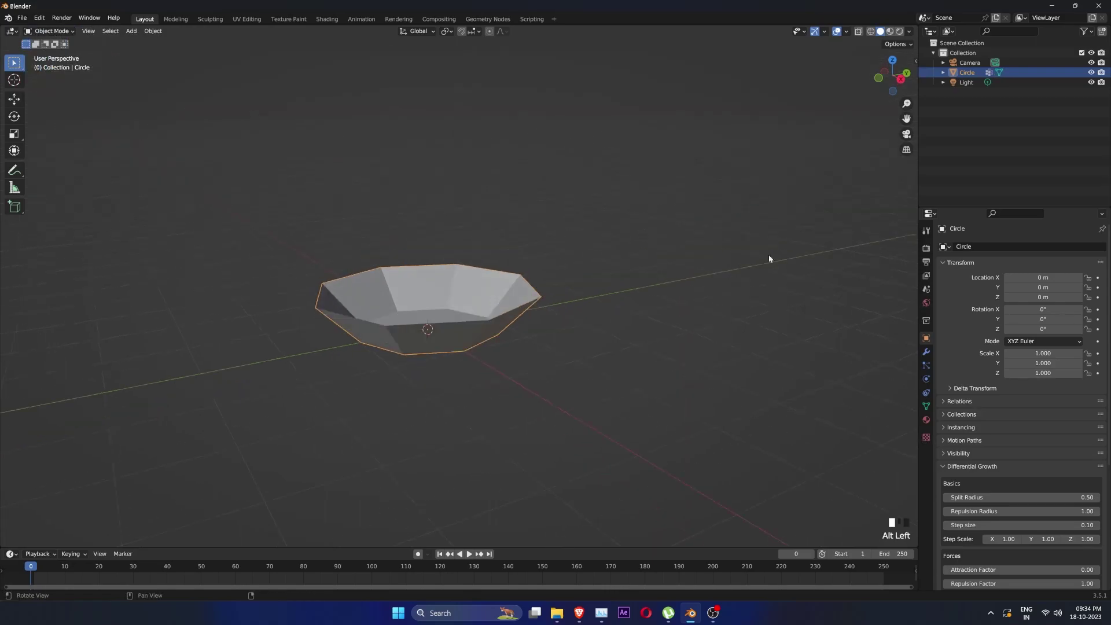
scroll(975, 439, down, 7)
click(949, 385)
click(957, 466)
scroll(636, 366, down, 6)
scroll(614, 361, up, 8)
alt+drag(588, 356, 577, 376)
scroll(582, 383, down, 6)
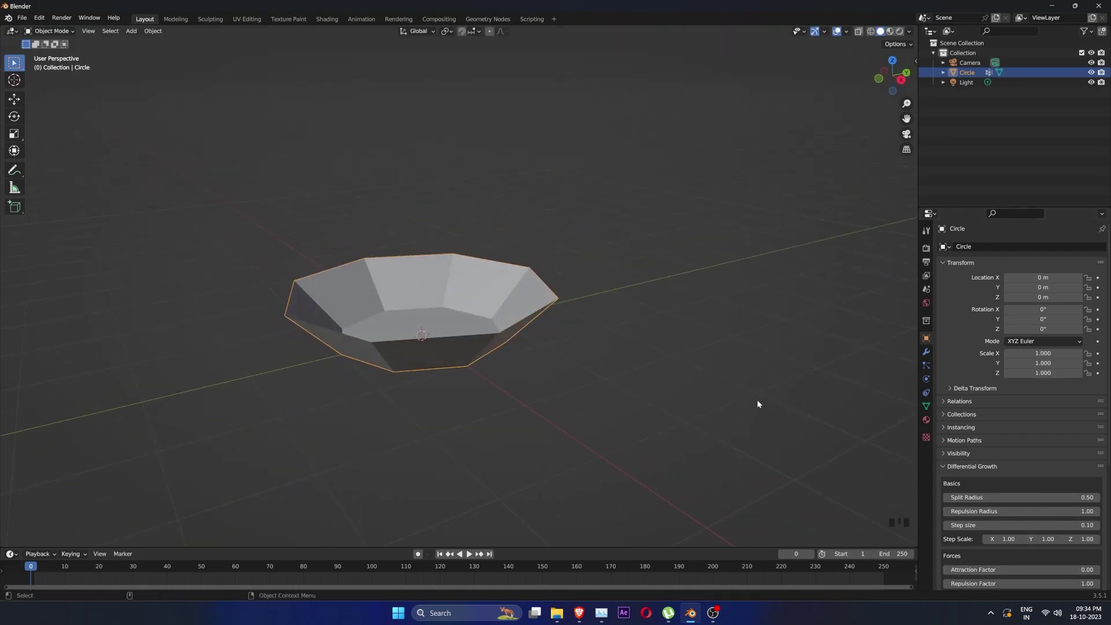
scroll(1015, 515, down, 15)
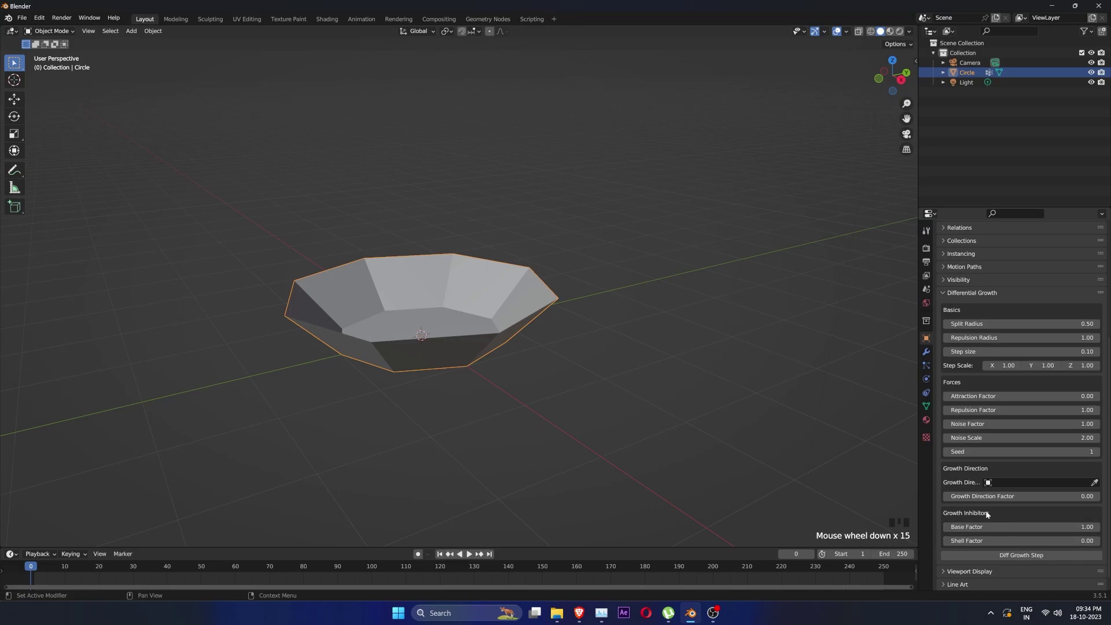
scroll(994, 499, down, 3)
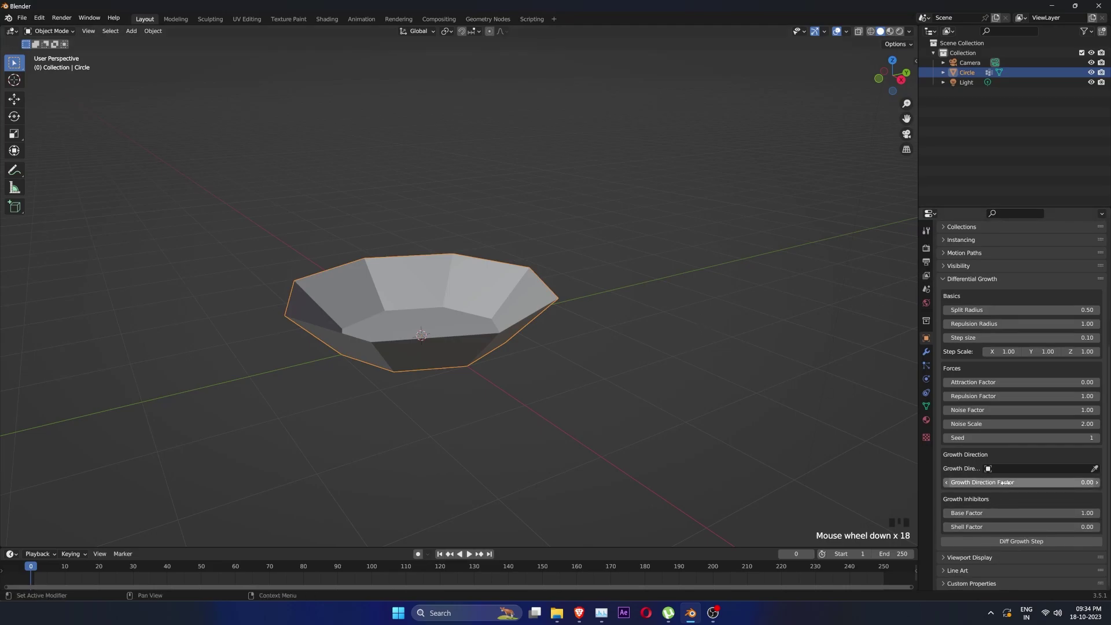
click(997, 482)
click(945, 451)
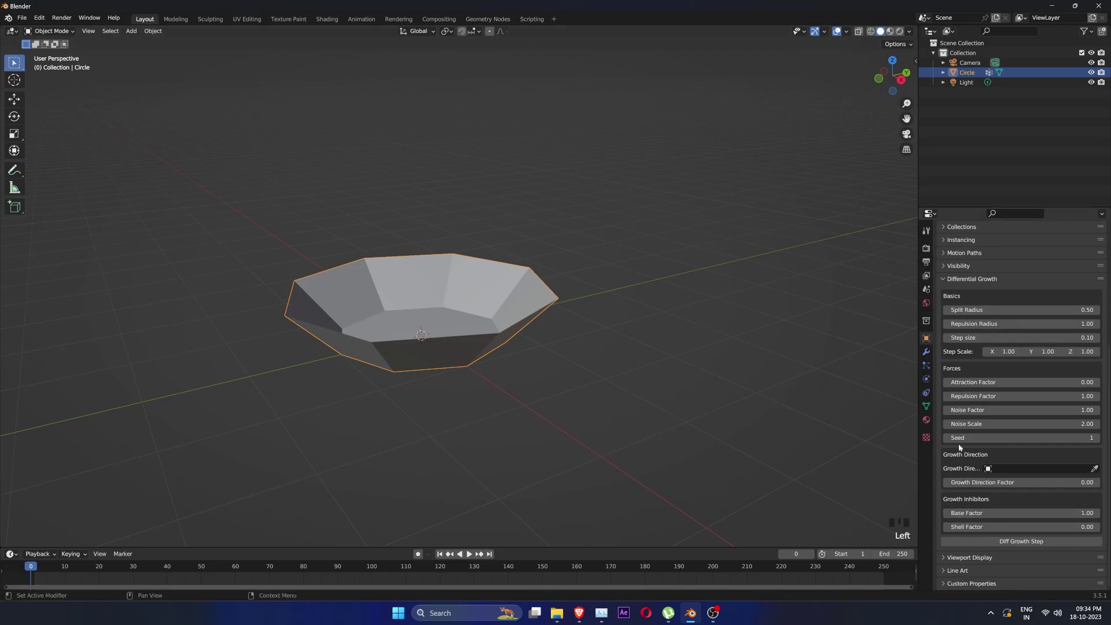
- Run Diff Growth Step repeatedly on the bowl until it grows into a dense ruffled form, checking it from several angles
click(1006, 544)
click(1005, 543)
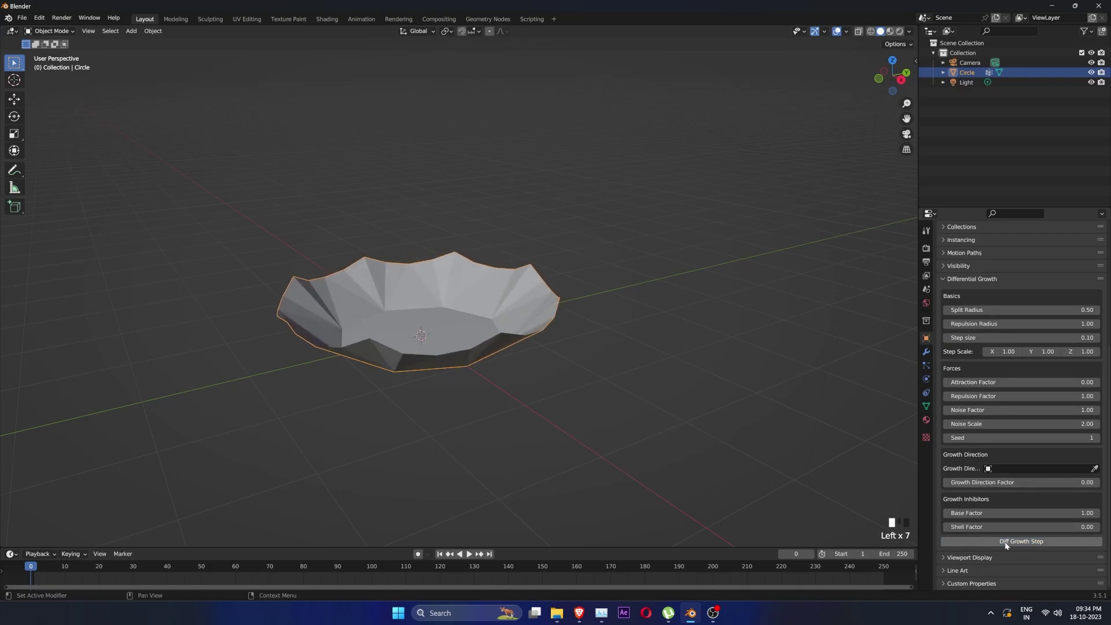
click(1005, 541)
click(1006, 541)
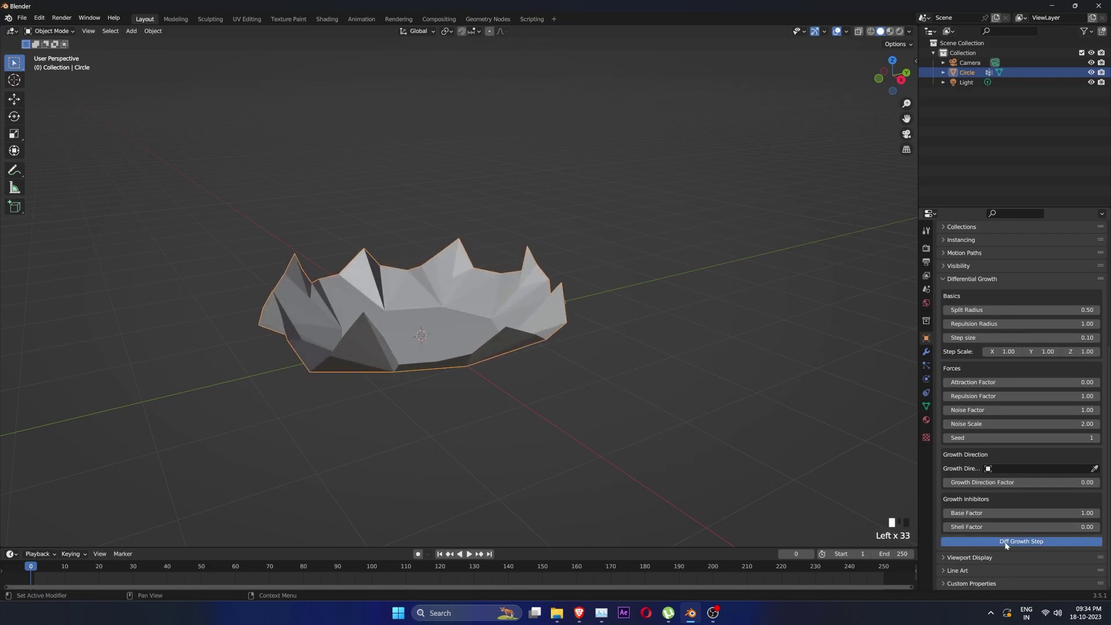
click(1006, 541)
click(1006, 542)
click(1005, 542)
click(1005, 542)
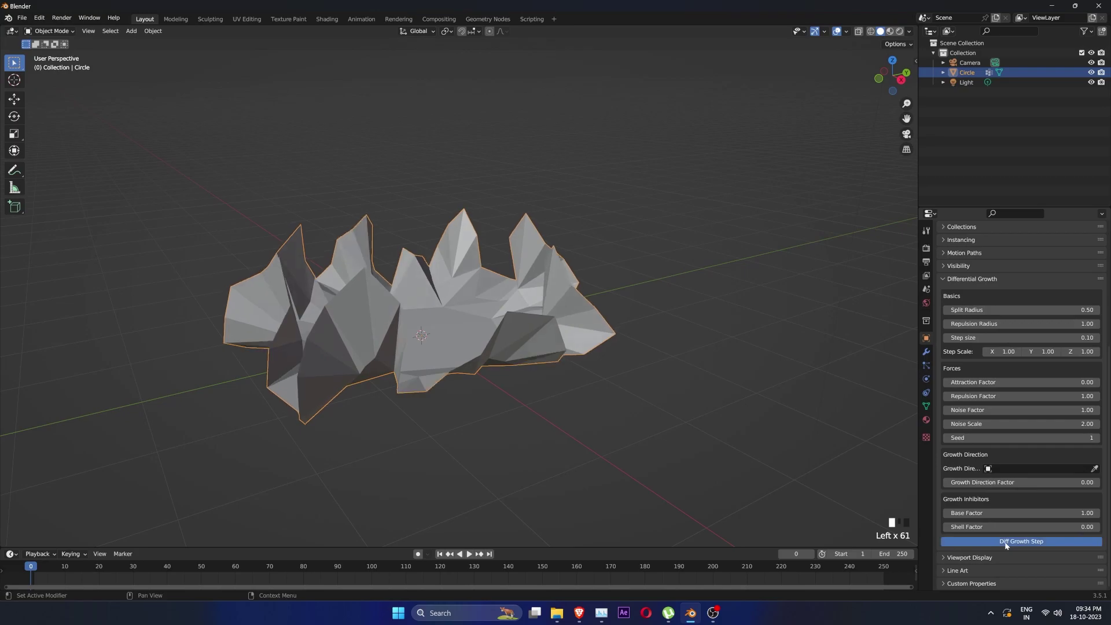
click(1005, 542)
click(1006, 541)
click(1006, 542)
click(1006, 541)
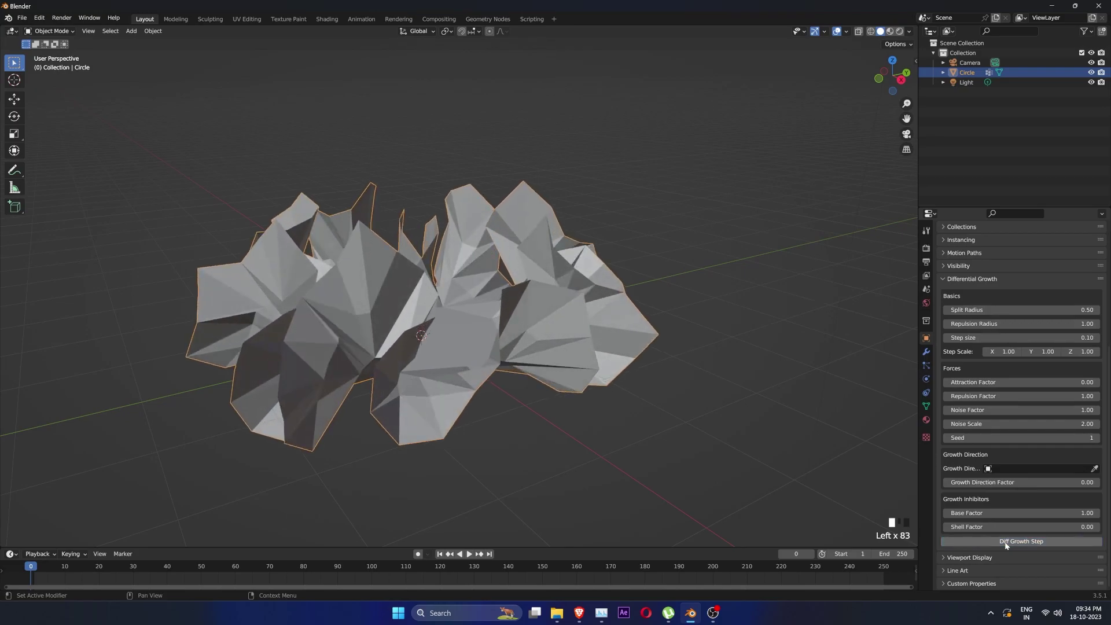
alt+drag(639, 392, 688, 426)
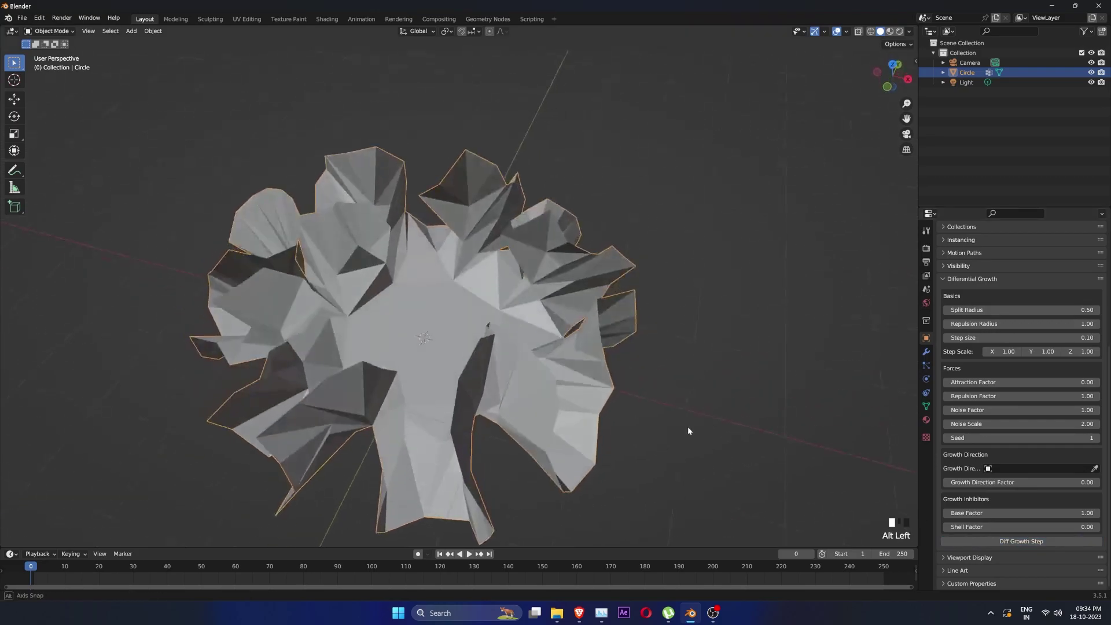
click(1044, 541)
click(1044, 542)
click(1043, 542)
click(1043, 541)
click(1044, 542)
click(1043, 543)
click(1044, 543)
click(1043, 543)
click(1043, 543)
alt+drag(688, 324, 657, 257)
scroll(654, 350, down, 3)
click(1018, 541)
click(1019, 541)
click(1018, 541)
click(1018, 541)
click(1018, 541)
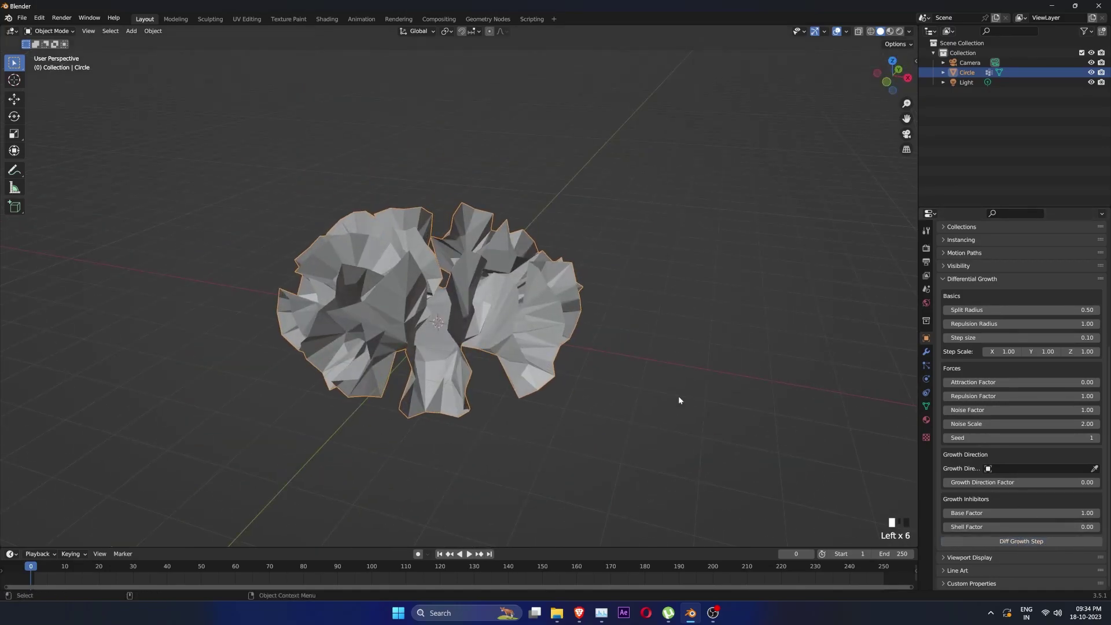
alt+drag(741, 427, 687, 356)
click(1023, 542)
alt+drag(723, 413, 709, 328)
alt+drag(719, 263, 523, 330)
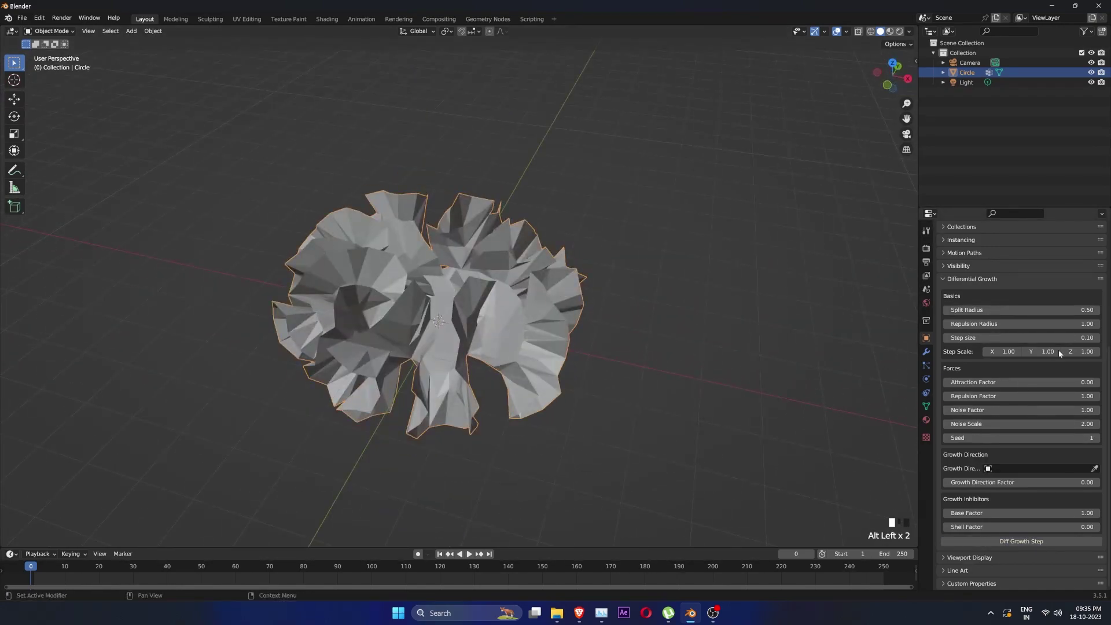
- Set the Differential Growth split radius to 0.25 and the repulsion radius to 0.5
click(1080, 314)
text(0.25)
key(Return)
click(1080, 323)
text(0.5)
key(Return)
- Grow the ruffled mesh further with many Diff Growth Steps at the smaller radii to add finer folds
click(1036, 541)
click(1036, 541)
click(1036, 542)
click(1036, 542)
click(1037, 542)
click(1038, 543)
click(1037, 543)
click(1037, 544)
triple_click(1038, 544)
triple_click(1038, 544)
triple_click(1037, 543)
double_click(1037, 544)
middle_drag(683, 353, 680, 321)
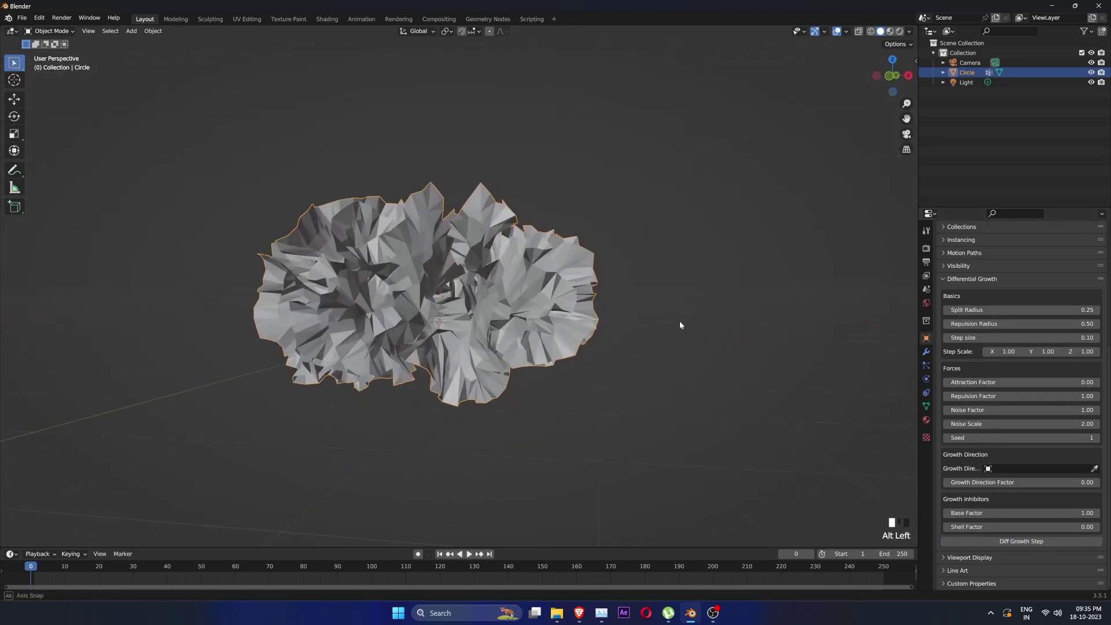
- Set the Differential Growth split radius to 0.15 and the repulsion radius to 0.25
click(1021, 310)
text(.15)
key(Return)
click(1010, 324)
text(.25)
key(Return)
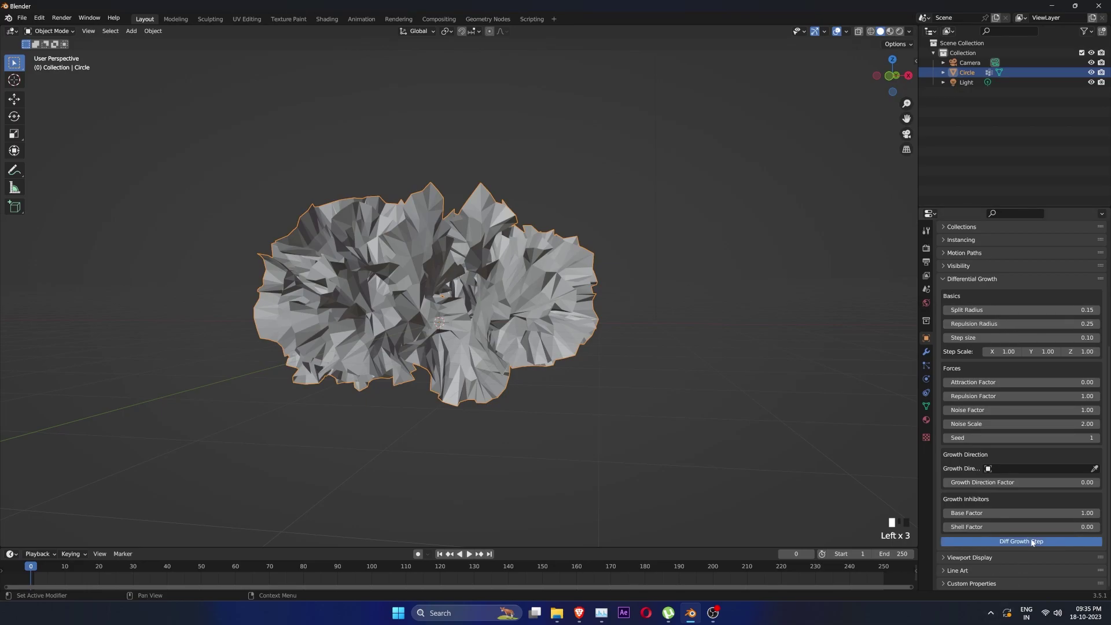
- Run several more Diff Growth Steps at the smaller radii, check the folds from another angle and reselect the mesh
click(1033, 541)
double_click(1033, 541)
click(1033, 542)
click(1033, 542)
click(1032, 542)
click(1032, 541)
click(1032, 541)
middle_drag(643, 287, 635, 329)
click(635, 329)
alt+drag(634, 329, 568, 297)
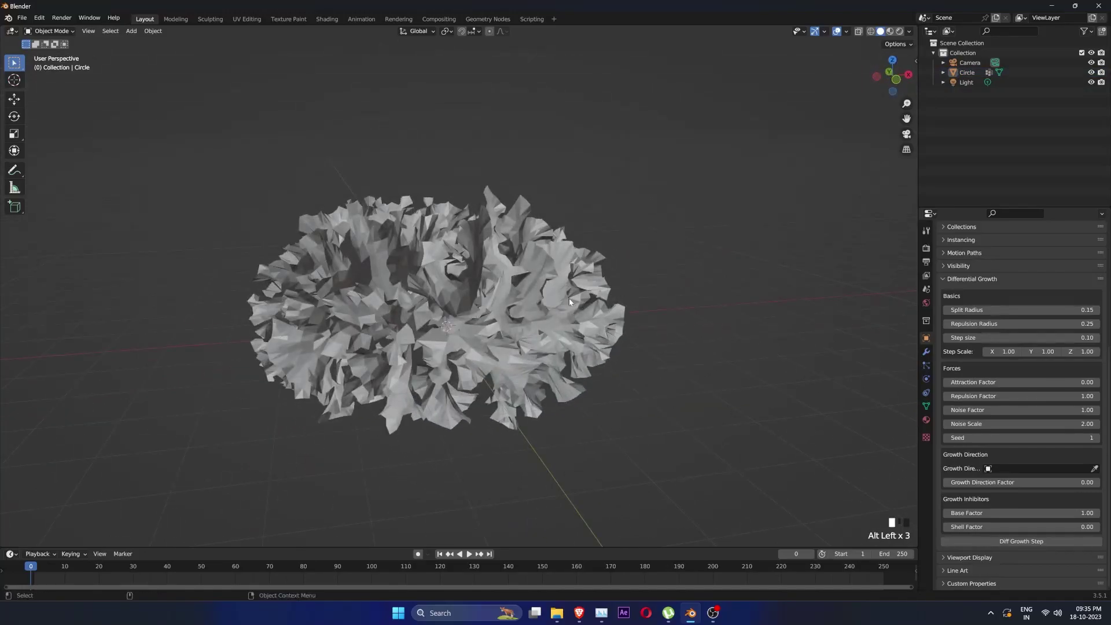
click(568, 299)
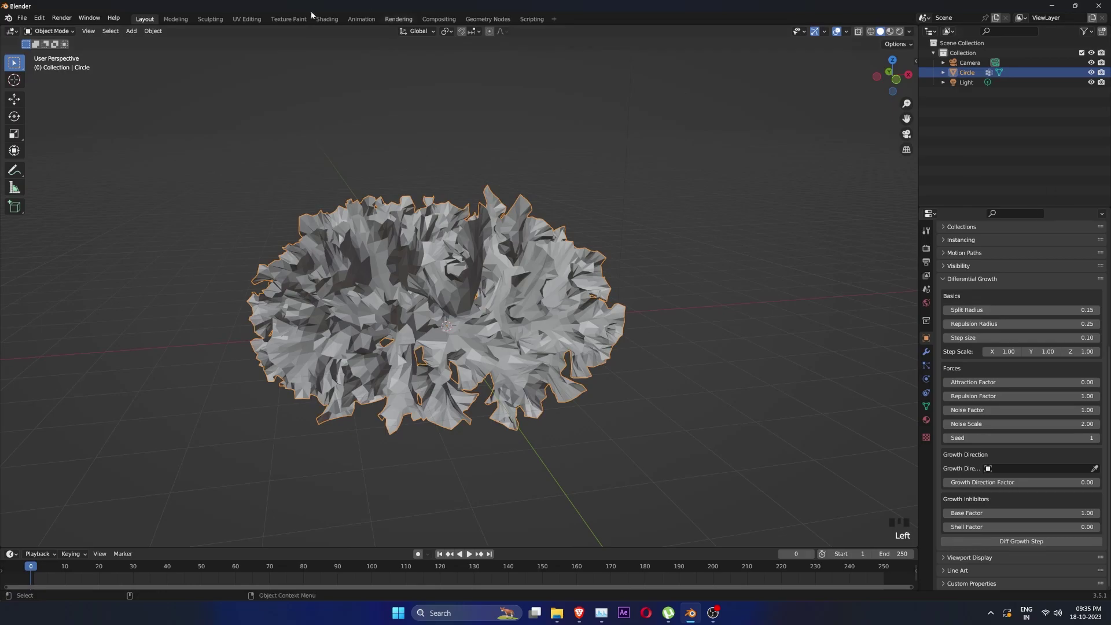
- Export the grown mesh as a Wavefront OBJ file into the F:\Blender\CG_Proff\Petales\tTut folder
click(21, 17)
mouse_move(72, 161)
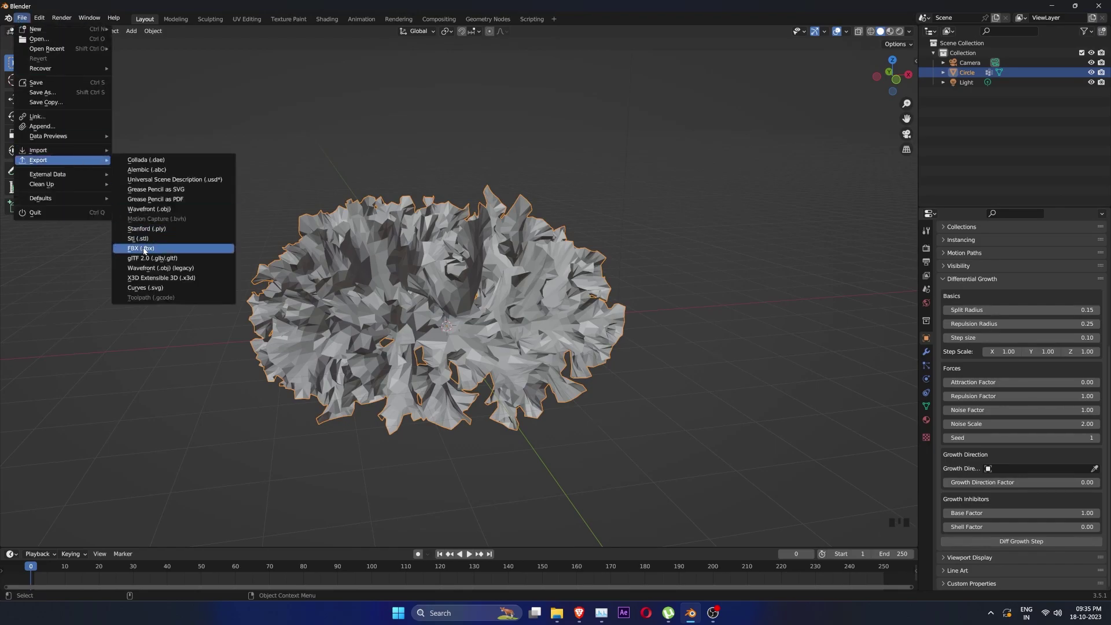
click(168, 209)
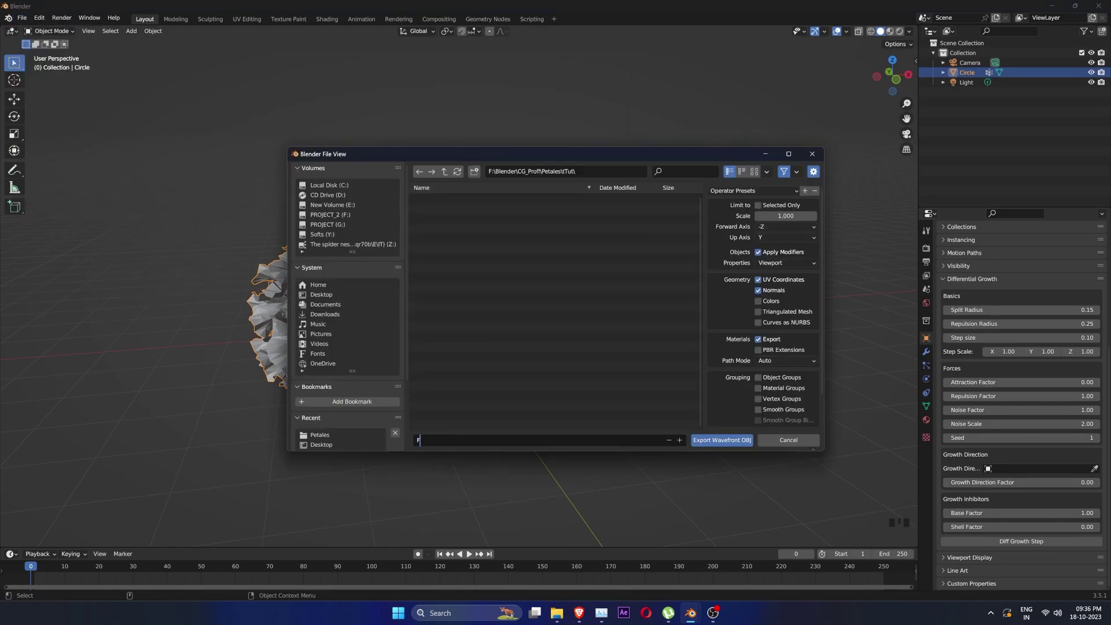
click(721, 440)
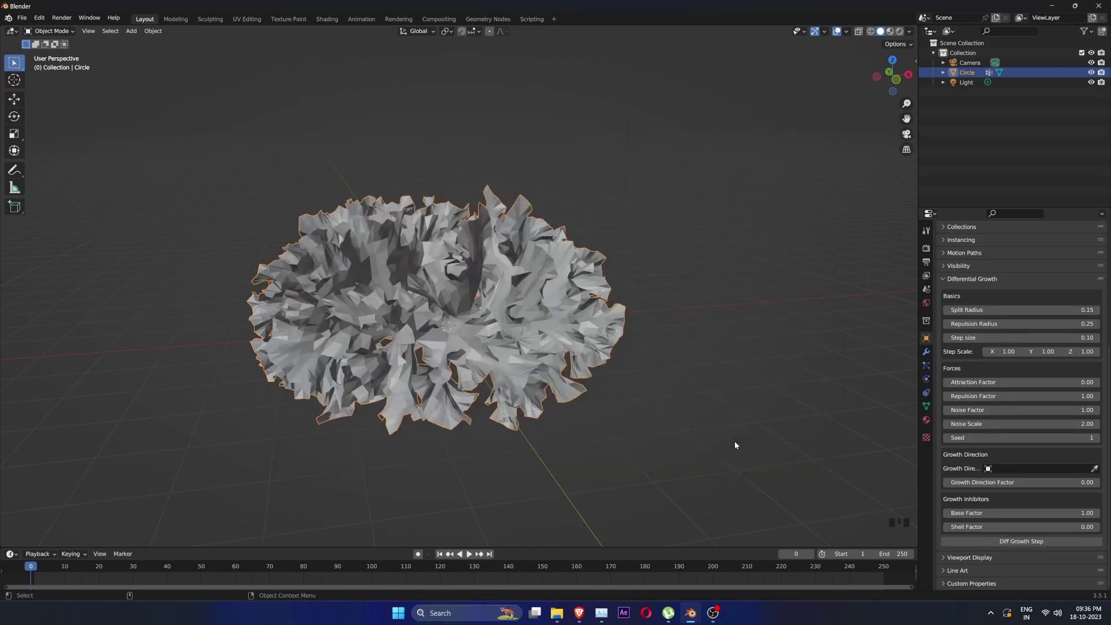
- Hide the original grown mesh and import the exported Wavefront OBJ from the F:\Blender\CG_Proff\Petales\tTut folder
click(1090, 72)
click(21, 17)
mouse_move(58, 153)
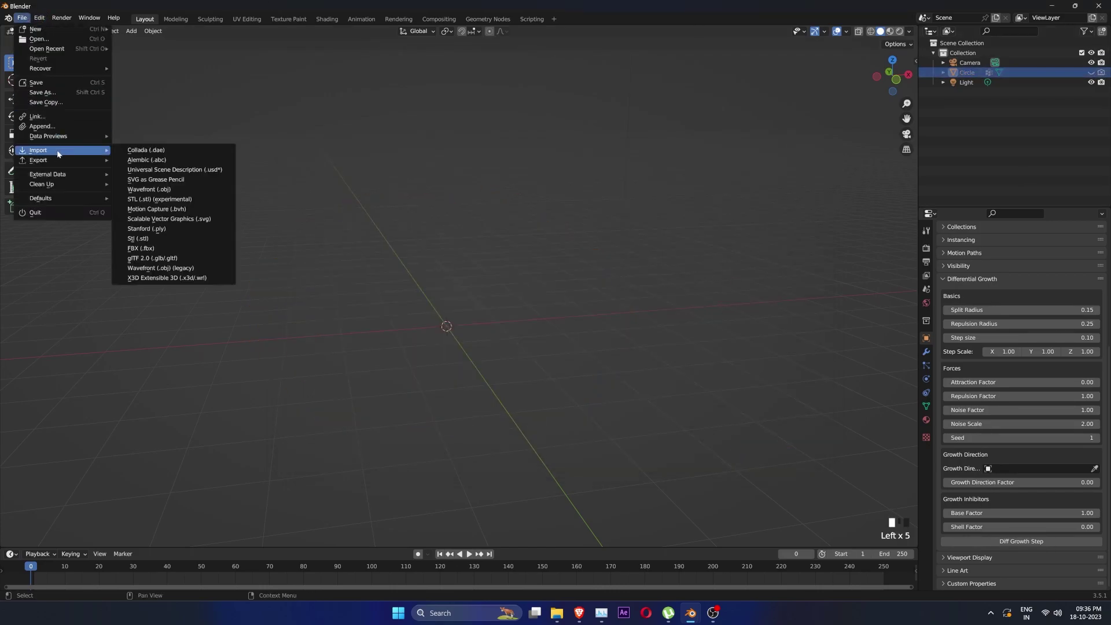
click(179, 189)
click(589, 172)
text(F:\Blender\CG_Proff\Petales\tTut\)
key(Return)
click(432, 209)
click(722, 440)
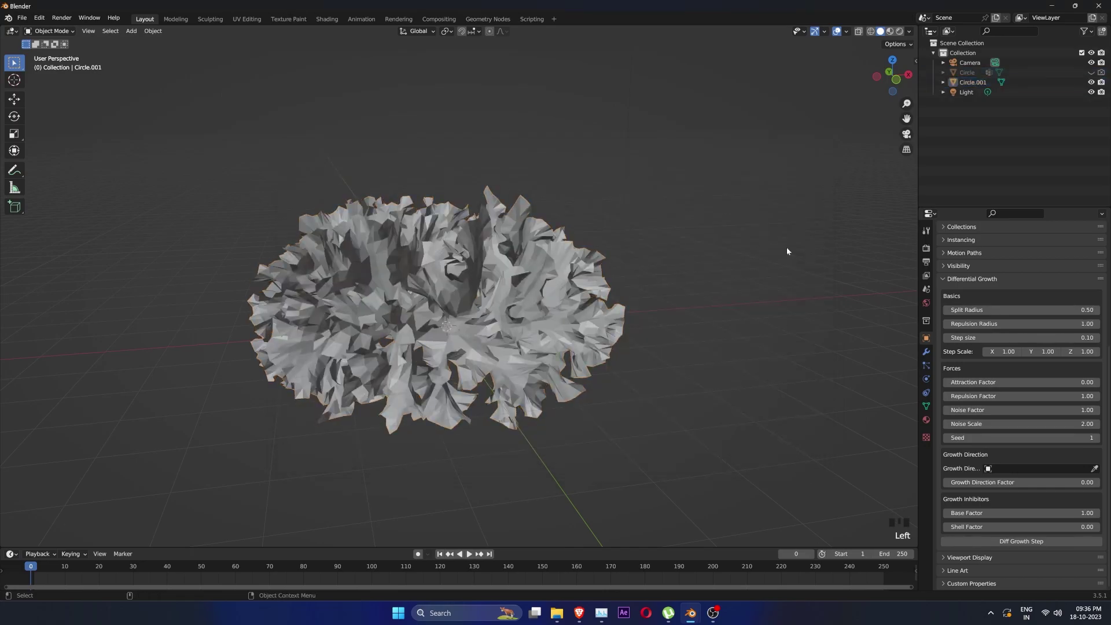
- Delete the hidden original Circle object, keeping the imported copy
click(1047, 74)
key(Delete)
alt+drag(651, 287, 650, 283)
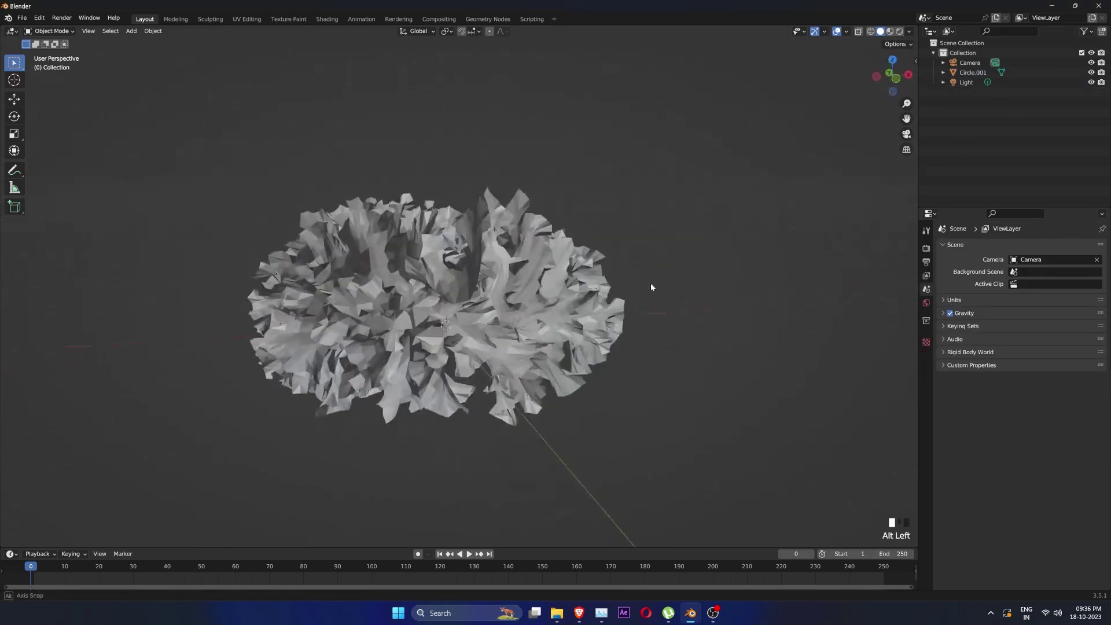
- Add a Solidify modifier with a thickness of 0.05 m to the imported mesh and inspect the thickened petals
click(601, 278)
click(925, 352)
click(973, 246)
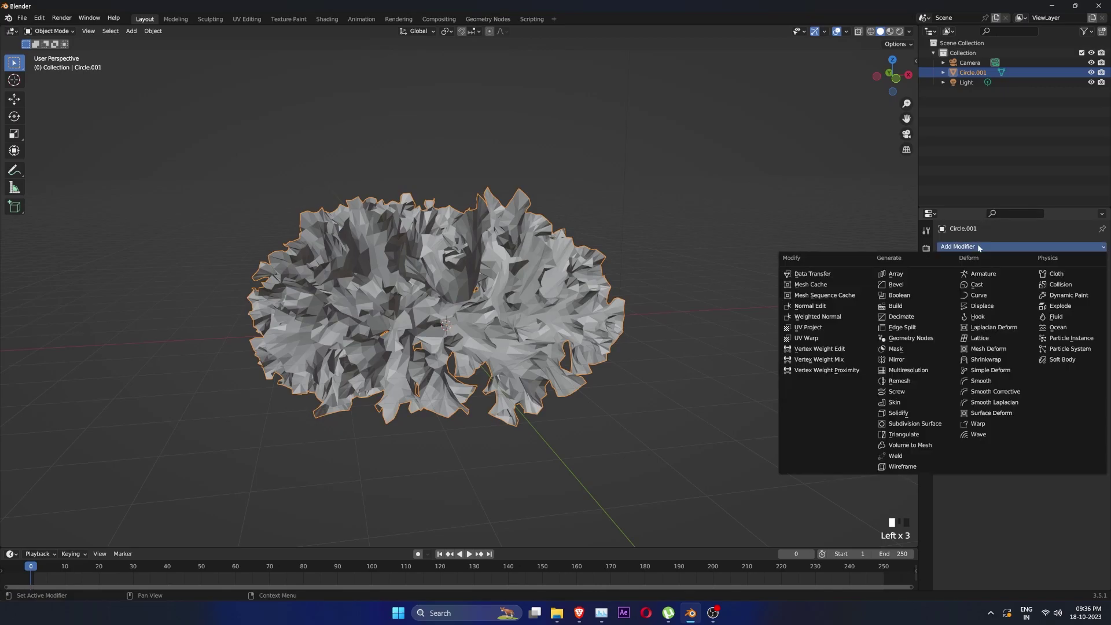
click(898, 413)
click(1048, 290)
key(BackSpace)
text(5)
key(Return)
click(613, 353)
scroll(614, 353, up, 4)
alt+drag(612, 360, 622, 346)
scroll(622, 346, down, 5)
- Save the scene as Tut_Petales.blend and add a Subdivision Surface modifier to the ruffled mesh
key(ctrl+s)
key(Return)
click(998, 245)
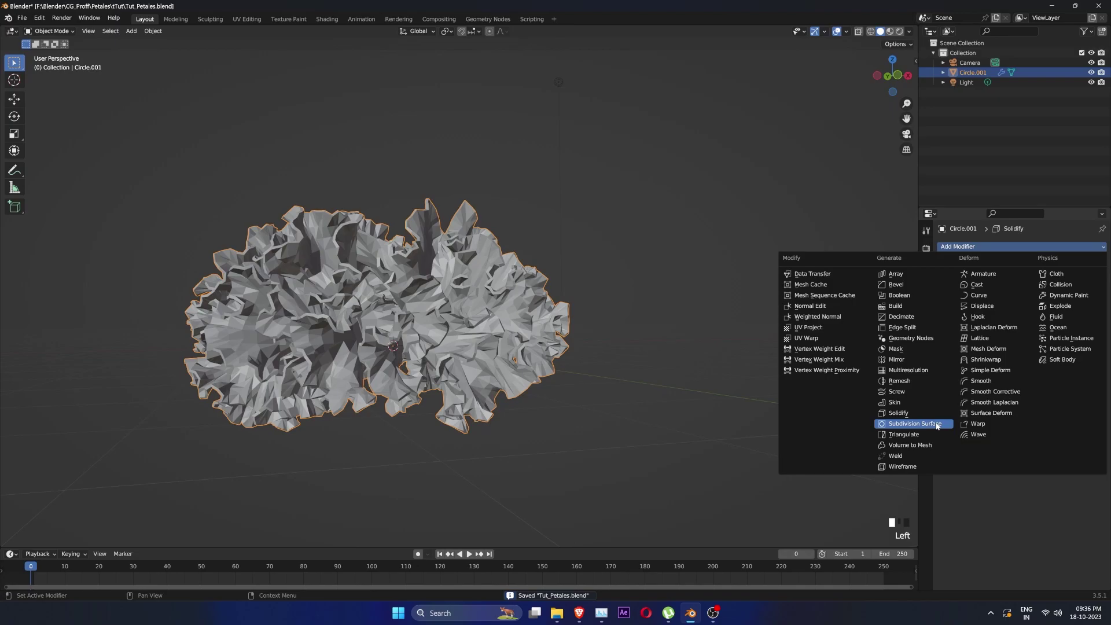
click(914, 424)
- Add a plane at the scene centre and scale it up into a large floor around the ruffled mesh
key(shift+a)
mouse_move(608, 268)
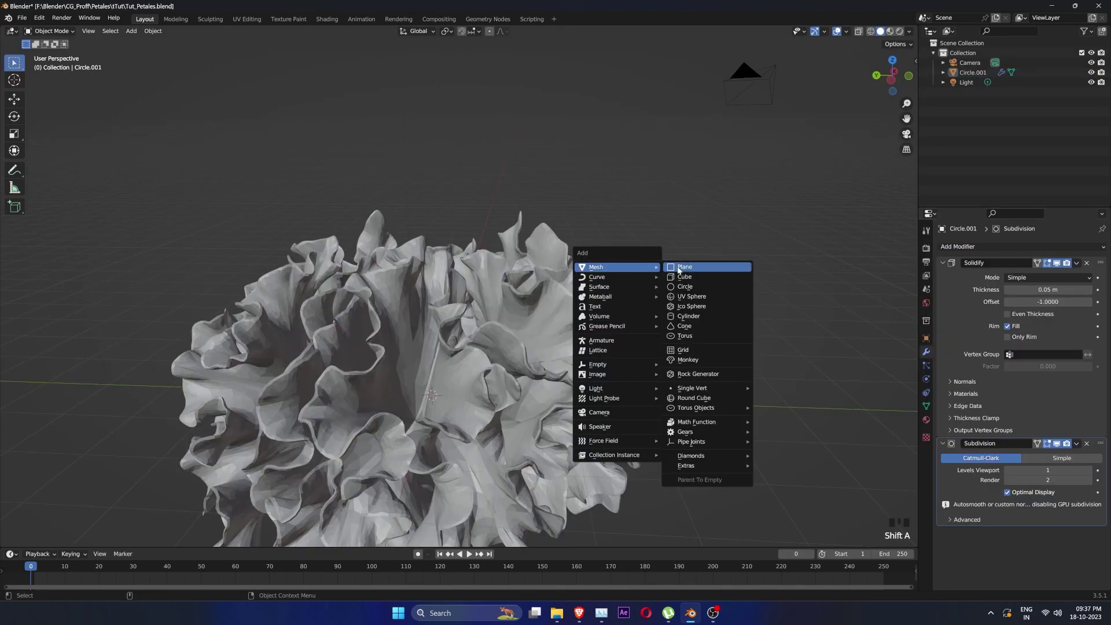
click(677, 268)
scroll(488, 359, down, 6)
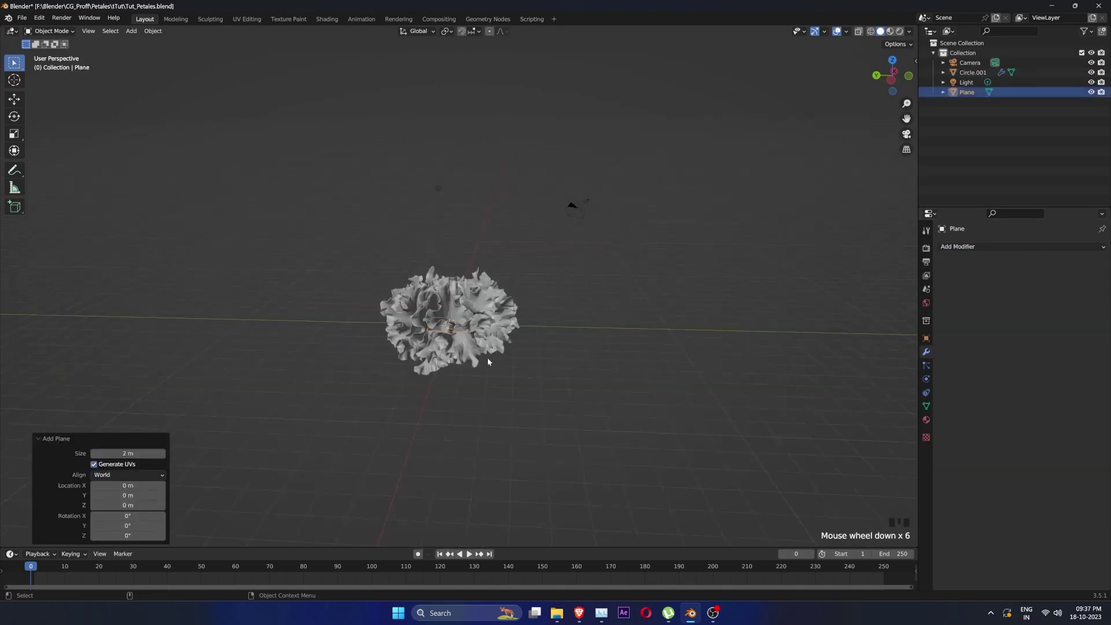
key(s)
click(521, 359)
alt+drag(443, 341, 456, 262)
click(456, 295)
click(13, 99)
click(462, 243)
alt+drag(463, 255, 617, 322)
click(617, 323)
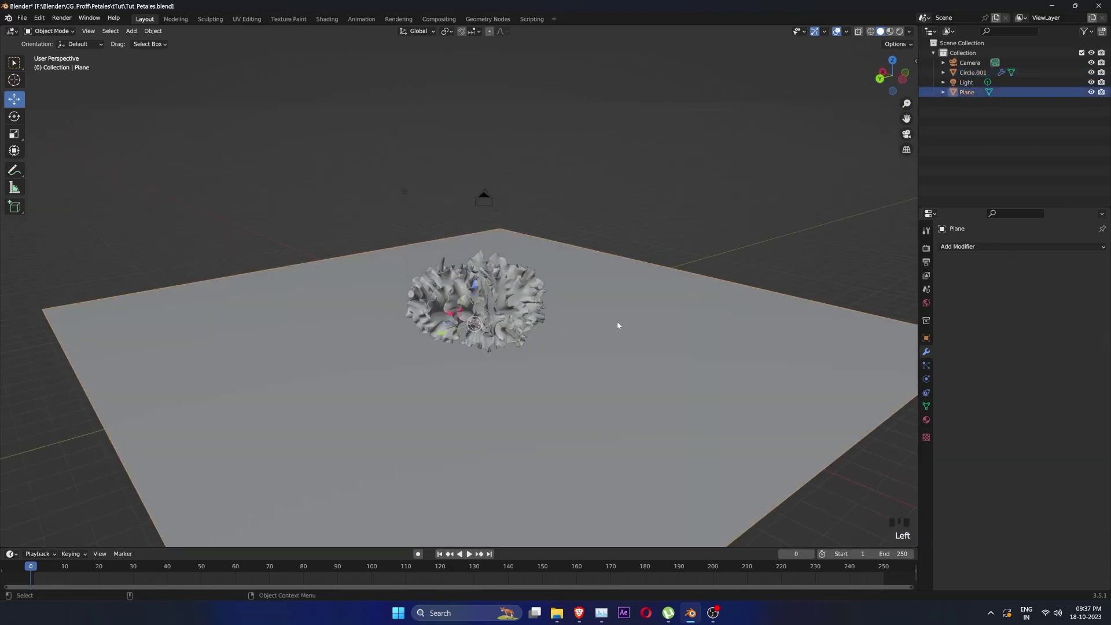
- Extrude one edge of the plane straight up into a tall backdrop wall and return to Object Mode
key(Tab)
key(ctrl+e)
click(260, 275)
key(z)
click(272, 63)
alt+drag(352, 163, 365, 124)
scroll(390, 156, down, 5)
click(14, 99)
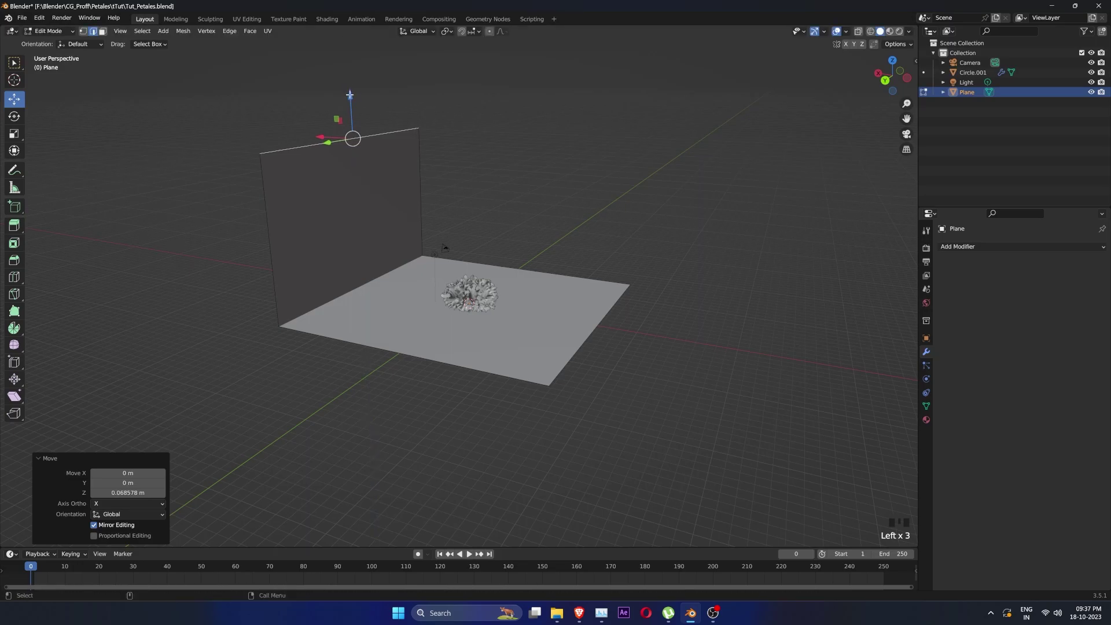
click(49, 30)
click(49, 40)
- Round the backdrop's corner with a Bevel modifier of 0.42 m amount and 25 segments, and shade the backdrop smooth
click(960, 246)
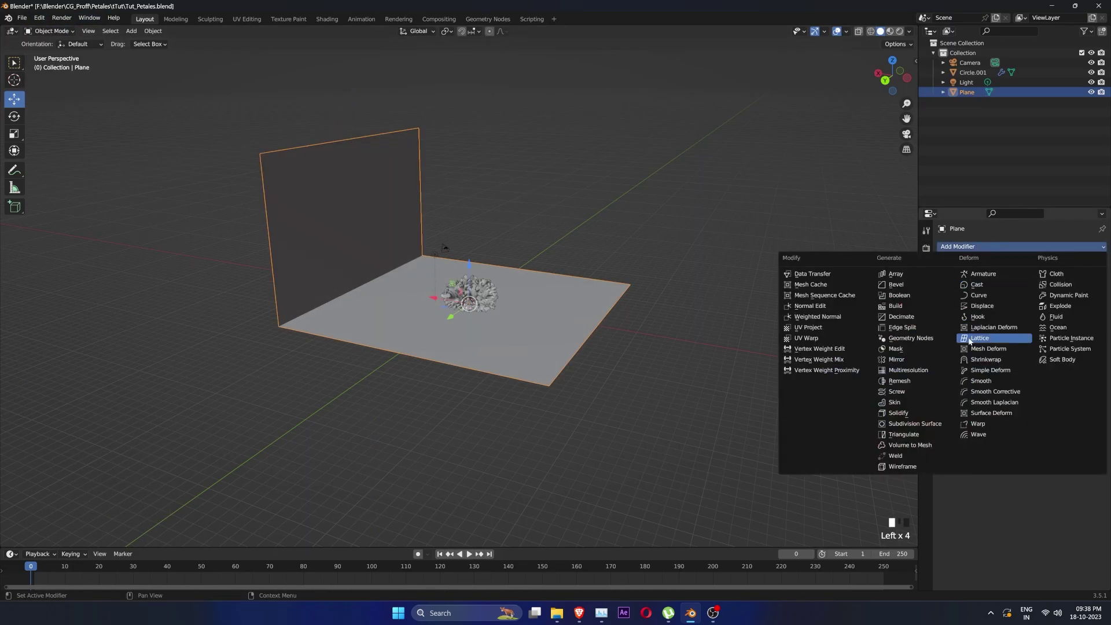
click(896, 284)
drag(1049, 300, 1082, 312)
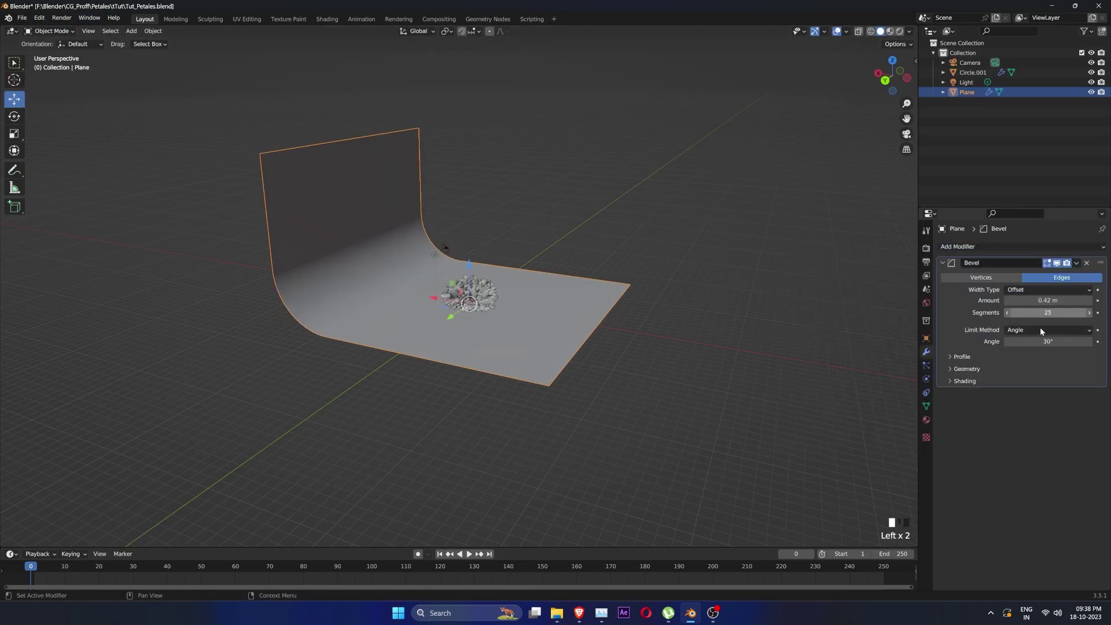
right_click(539, 339)
click(540, 340)
- Lower the backdrop vertically until its floor sits beneath the ruffled mesh
click(654, 315)
alt+drag(653, 316, 541, 252)
scroll(595, 302, down, 3)
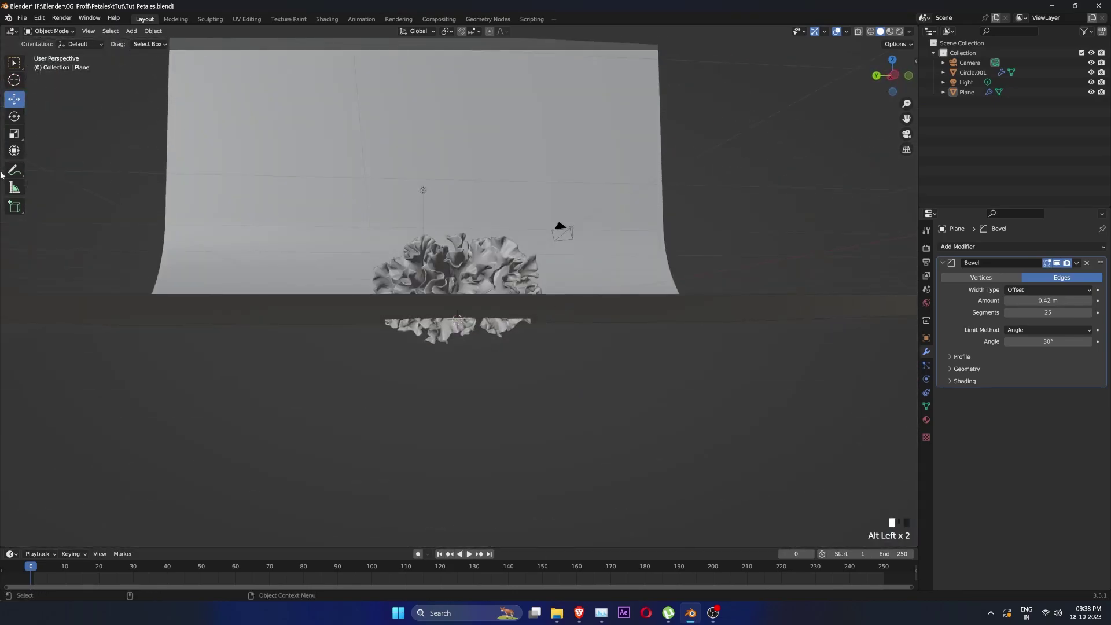
click(393, 199)
scroll(393, 198, down, 1)
drag(457, 275, 457, 324)
click(486, 377)
scroll(491, 243, up, 4)
alt+drag(492, 241, 509, 273)
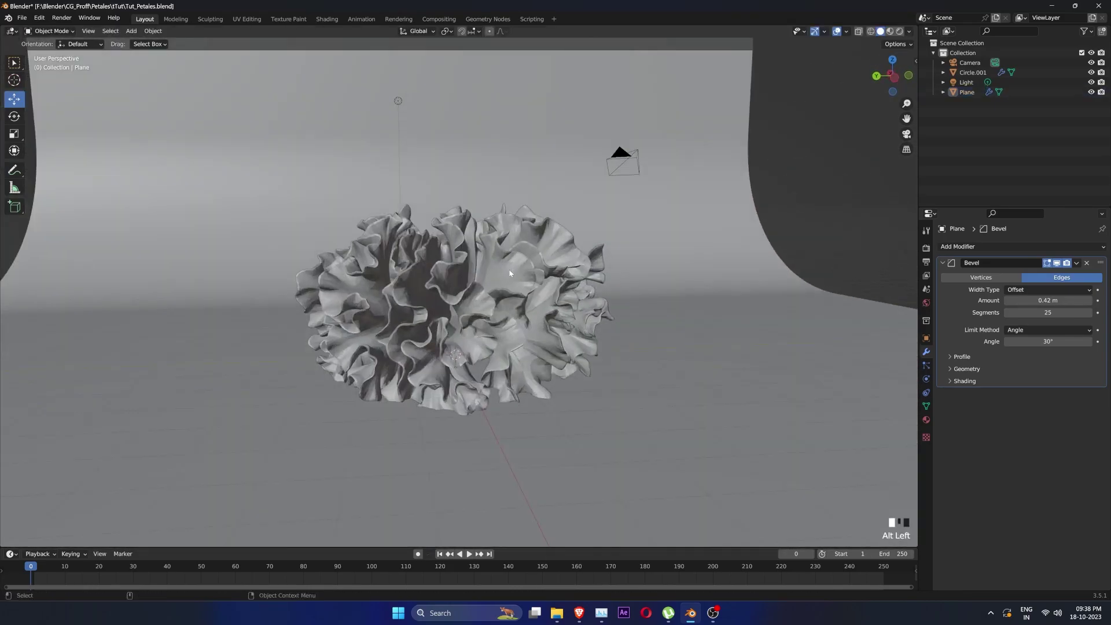
- Set the render engine to Cycles
click(926, 262)
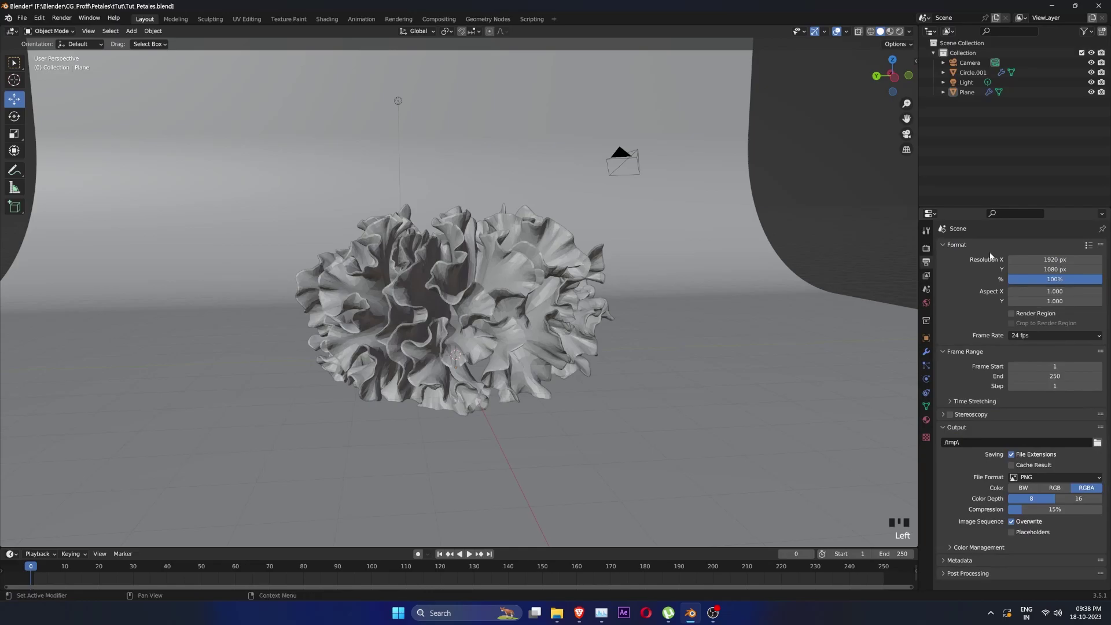
click(925, 248)
click(1019, 247)
click(1020, 281)
- Align the camera to a front view of the ruffled mesh and set its focal length to 100 mm
alt+drag(607, 322, 605, 257)
key(ctrl+alt+KP_0)
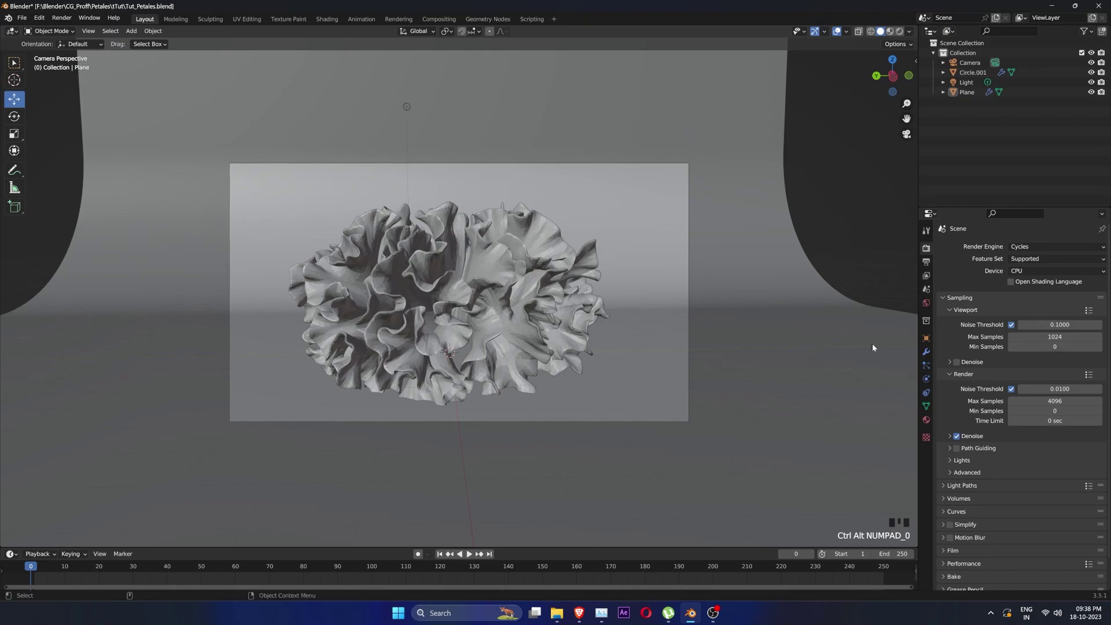
click(970, 63)
click(925, 379)
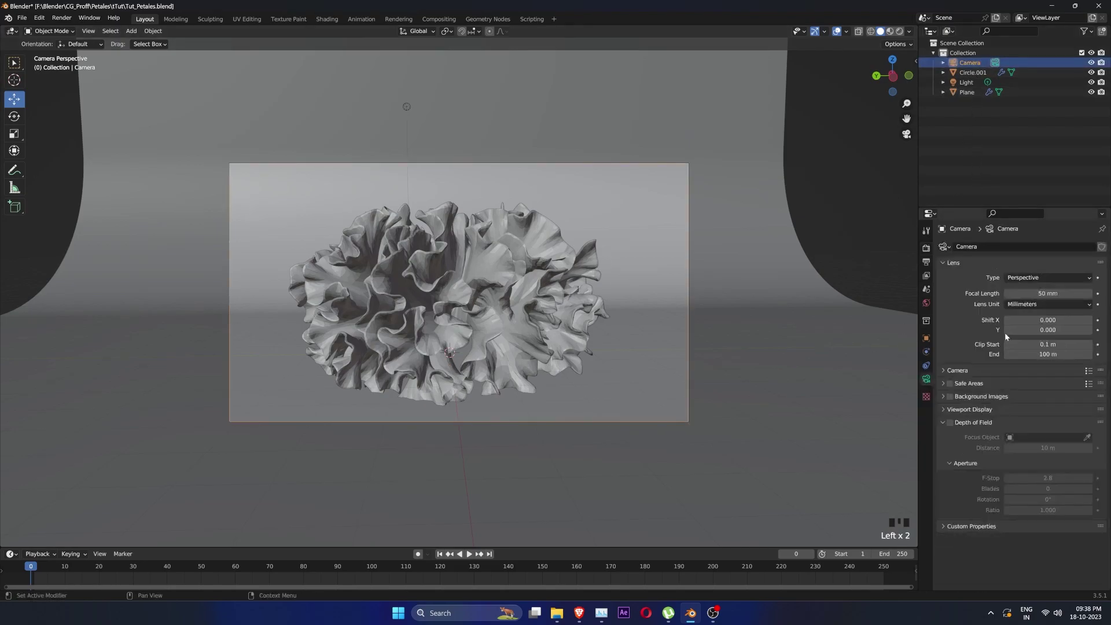
click(1037, 293)
text(100)
key(Return)
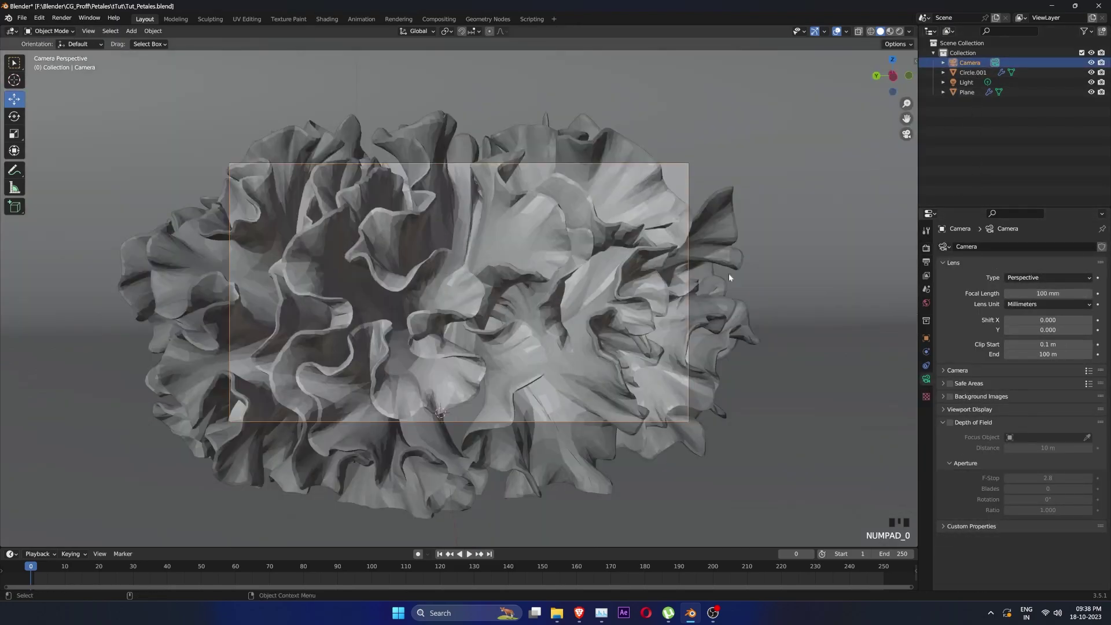
- Lock the camera to the view, reframe it slightly off-centre on the ruffled mesh, and release the lock
key(n)
click(914, 105)
click(855, 179)
scroll(585, 318, down, 5)
alt+drag(585, 318, 582, 314)
scroll(583, 314, up, 6)
alt+middle_drag(582, 313, 506, 377)
scroll(494, 359, down, 2)
scroll(496, 351, down, 1)
scroll(501, 358, up, 1)
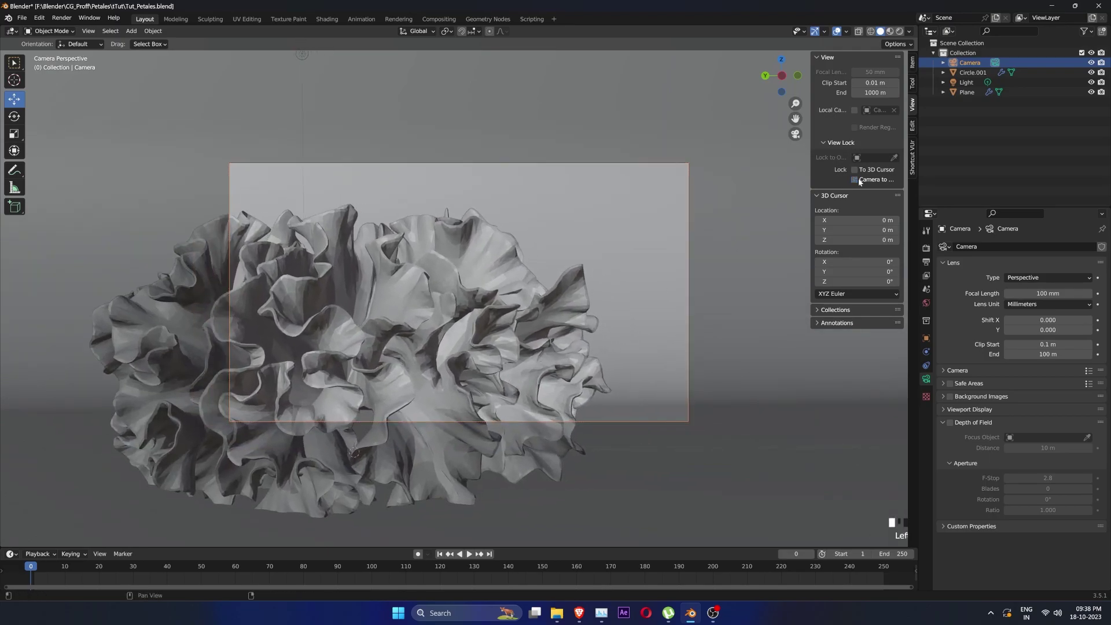
- Convert the scene's point light into an area light
middle_drag(570, 246, 546, 249)
scroll(546, 249, down, 5)
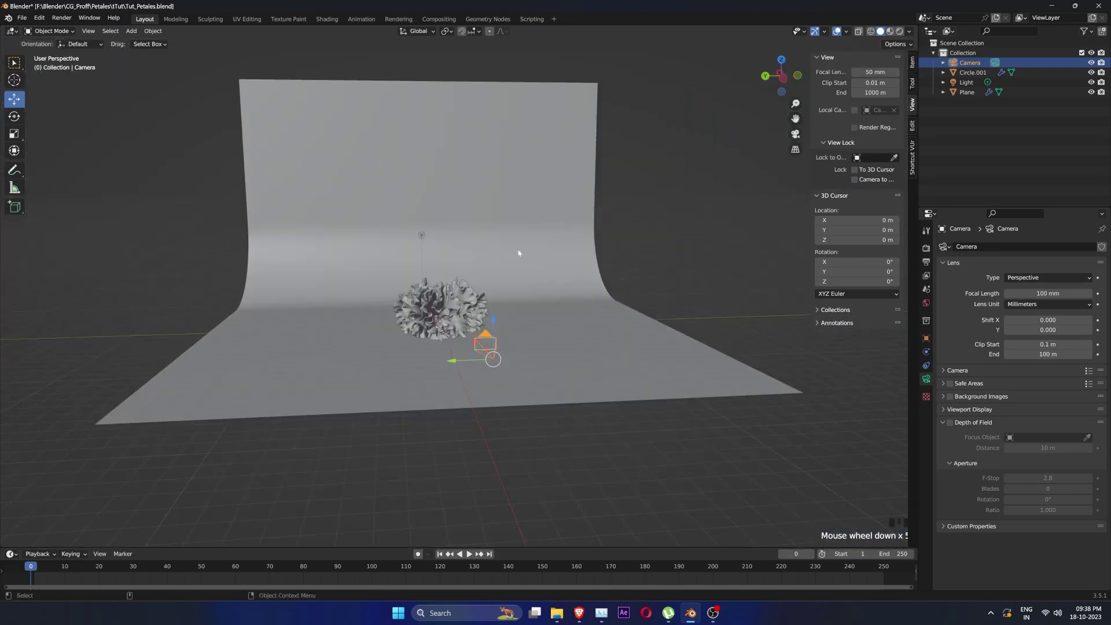
click(422, 234)
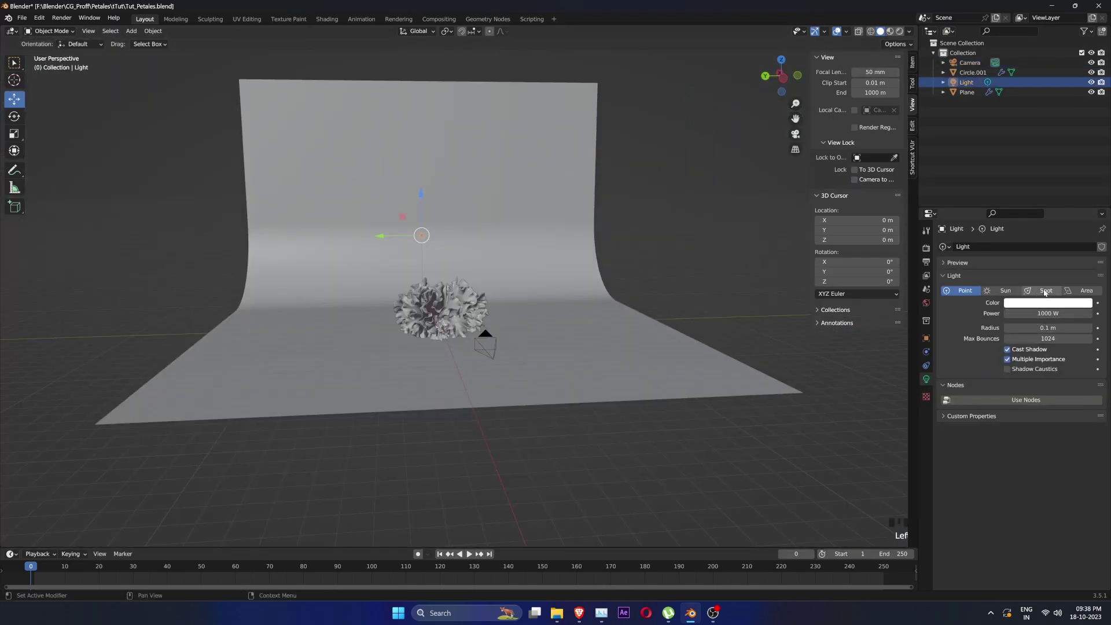
click(1076, 291)
scroll(627, 355, up, 4)
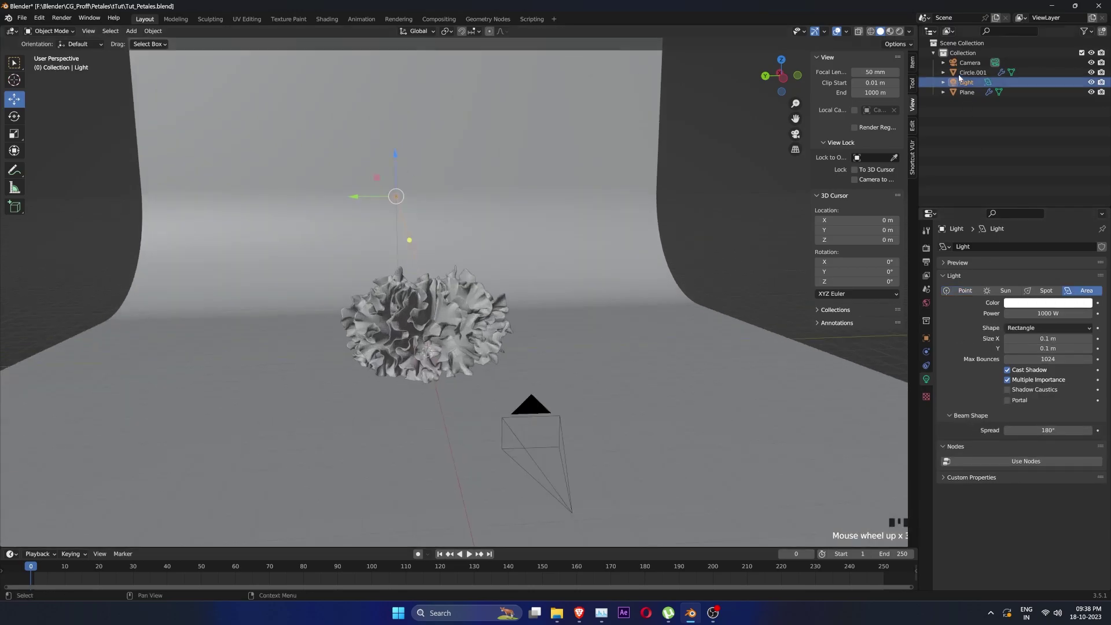
- Switch the viewport shading, enlarge the area light and rotate it to aim at the ruffled mesh
click(898, 31)
click(877, 31)
alt+drag(341, 165, 379, 199)
key(s)
click(520, 284)
mouse_move(521, 283)
alt+mouse_down()
mouse_move(531, 287)
mouse_move(442, 264)
mouse_move(443, 216)
mouse_move(498, 220)
alt+mouse_up()
click(14, 116)
drag(389, 174, 471, 225)
key(s)
click(552, 201)
- Move the area light to a new position above the ruffled mesh, undoing one misplaced adjustment
key(shift+space)
key(g)
drag(343, 194, 395, 193)
middle_drag(405, 193, 449, 223)
drag(492, 129, 474, 120)
key(ctrl+z)
drag(350, 214, 326, 211)
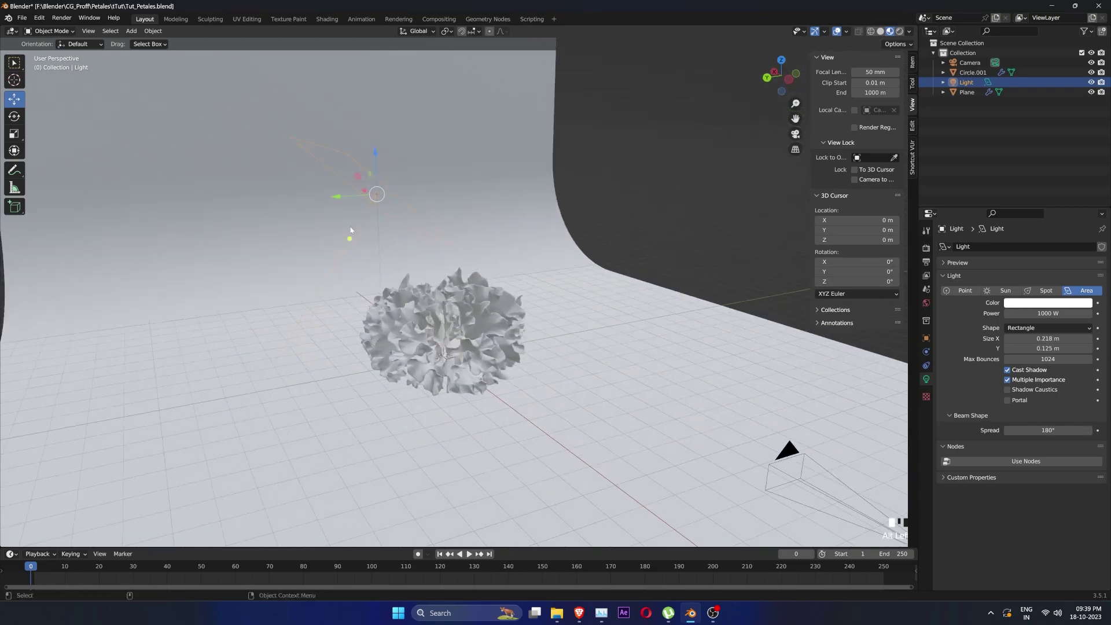
- Preview the scene in rendered shading and reposition the area light beside the ruffled mesh
click(899, 32)
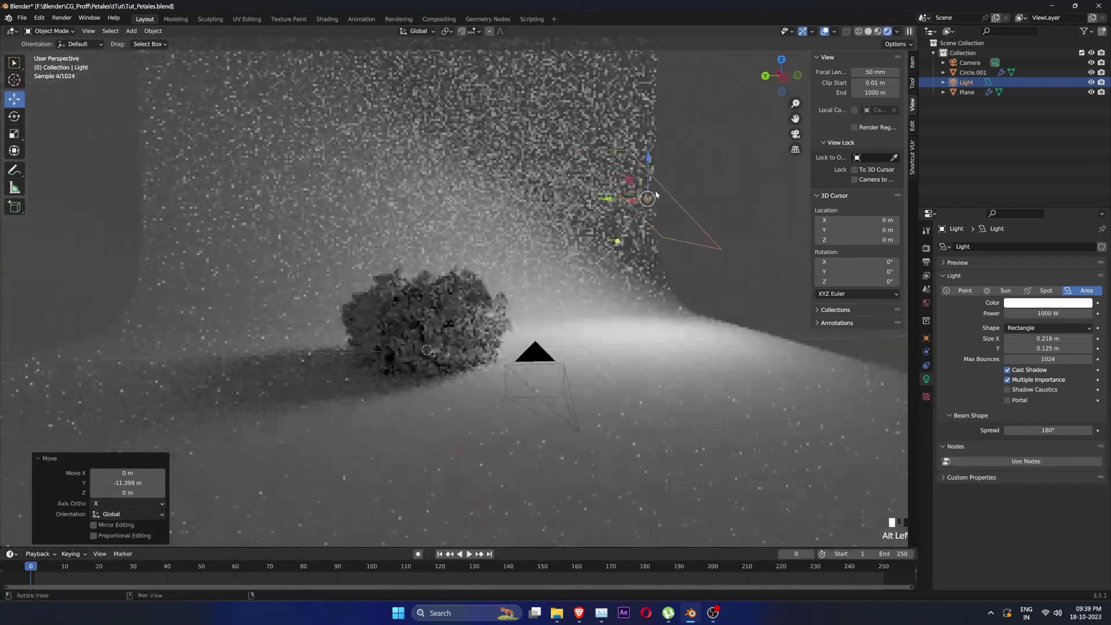
click(18, 118)
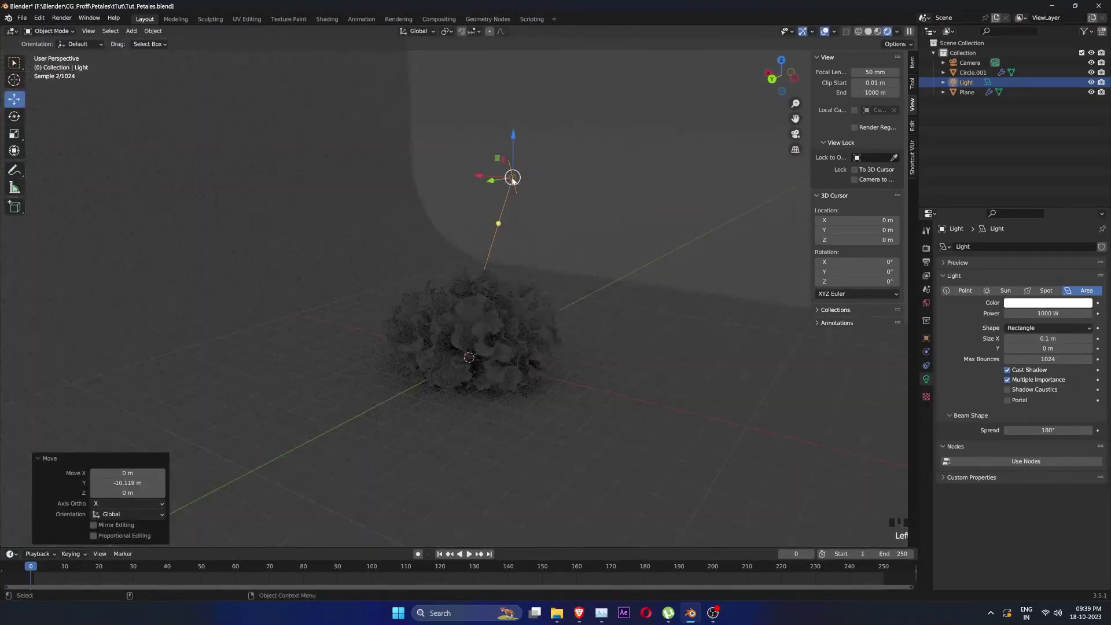
key(ctrl+z)
drag(382, 203, 396, 196)
scroll(414, 175, down, 4)
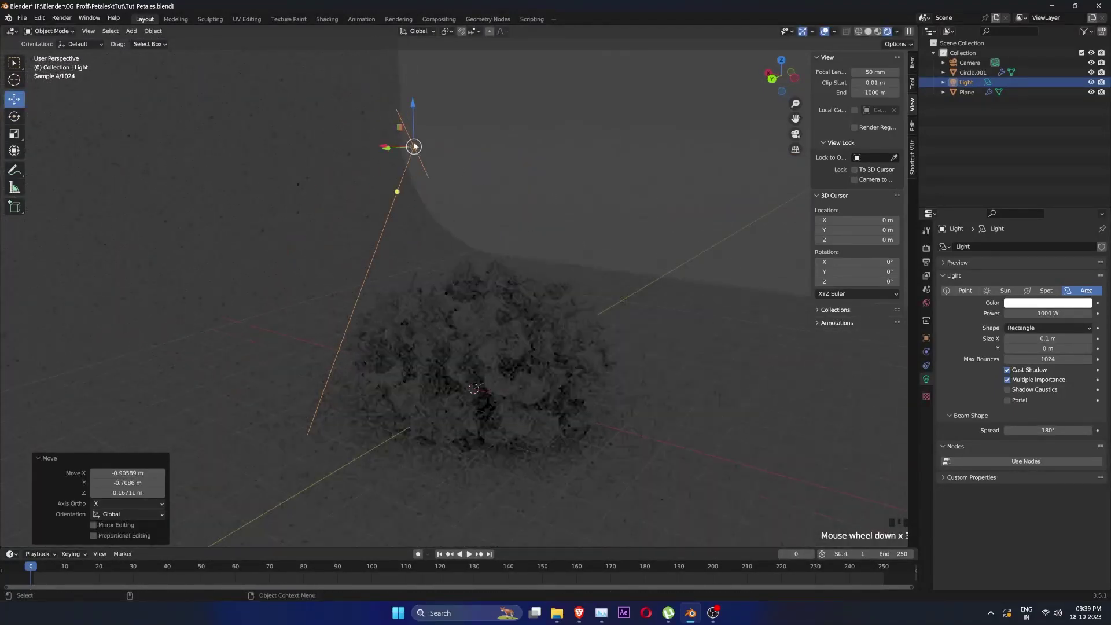
- Set the area light's X size to 0.101 m and shift the light out to one side of the mesh
mouse_move(1065, 339)
mouse_down()
mouse_move(1085, 348)
mouse_move(1070, 348)
mouse_up()
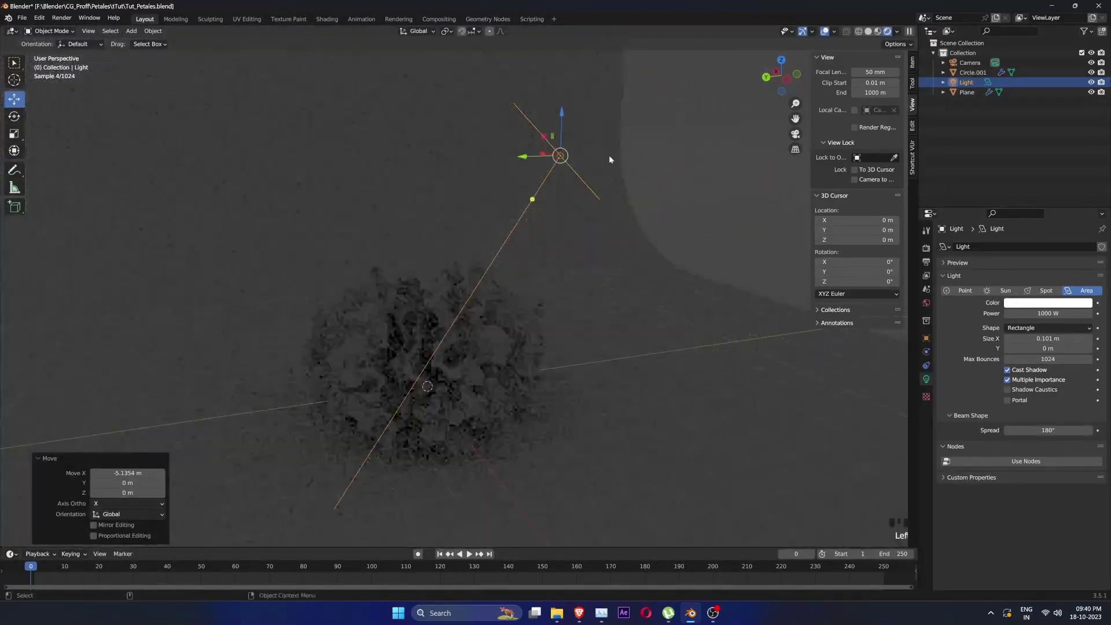
key(ctrl+z)
drag(434, 148, 549, 149)
alt+drag(630, 175, 693, 195)
drag(501, 111, 605, 138)
alt+drag(579, 266, 617, 305)
- Scale the area light and rotate it so it shines on the ruffled mesh from the side
key(s)
click(639, 251)
drag(606, 212, 642, 247)
key(shift+space)
key(r)
- Duplicate the area light, move the copy directly above the ruffled mesh and raise it about 0.45 m
key(shift+d)
click(626, 221)
click(14, 99)
drag(558, 211, 421, 211)
drag(458, 169, 459, 148)
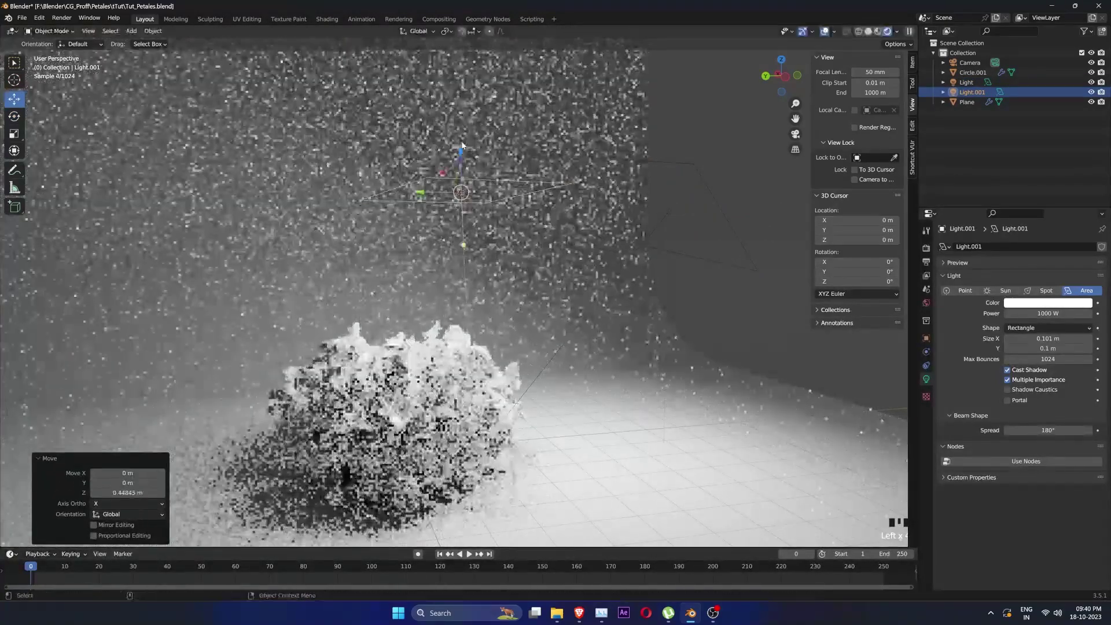
- Switch to the camera view and try the upper area light's power at 2000 W and 1500 W before settling on 1000 W
key(KP_0)
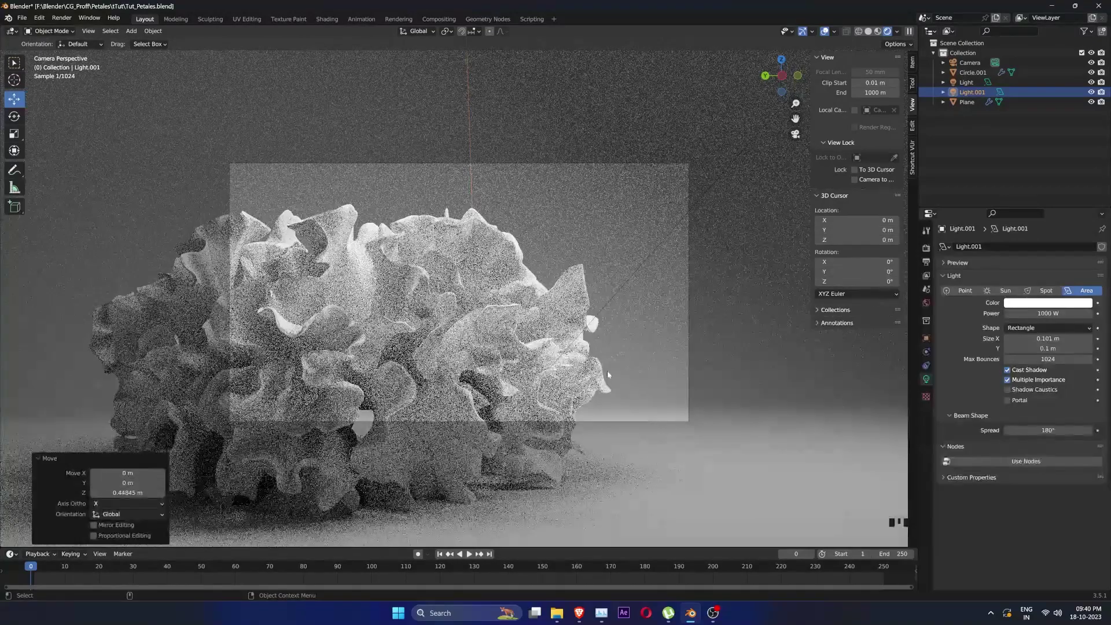
click(1048, 313)
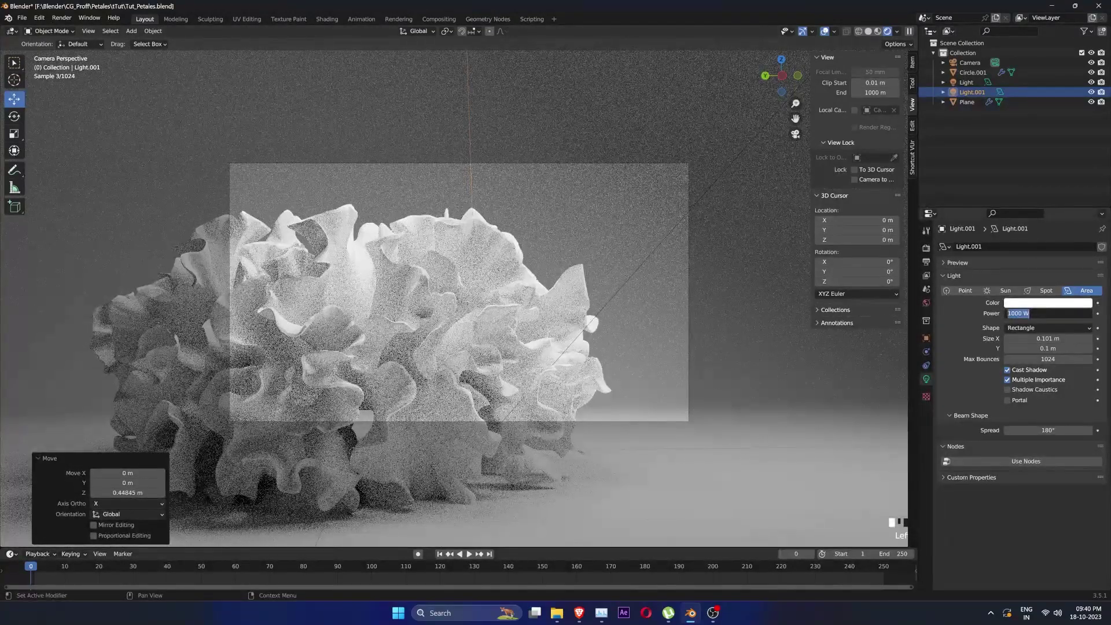
text(2)
key(Return)
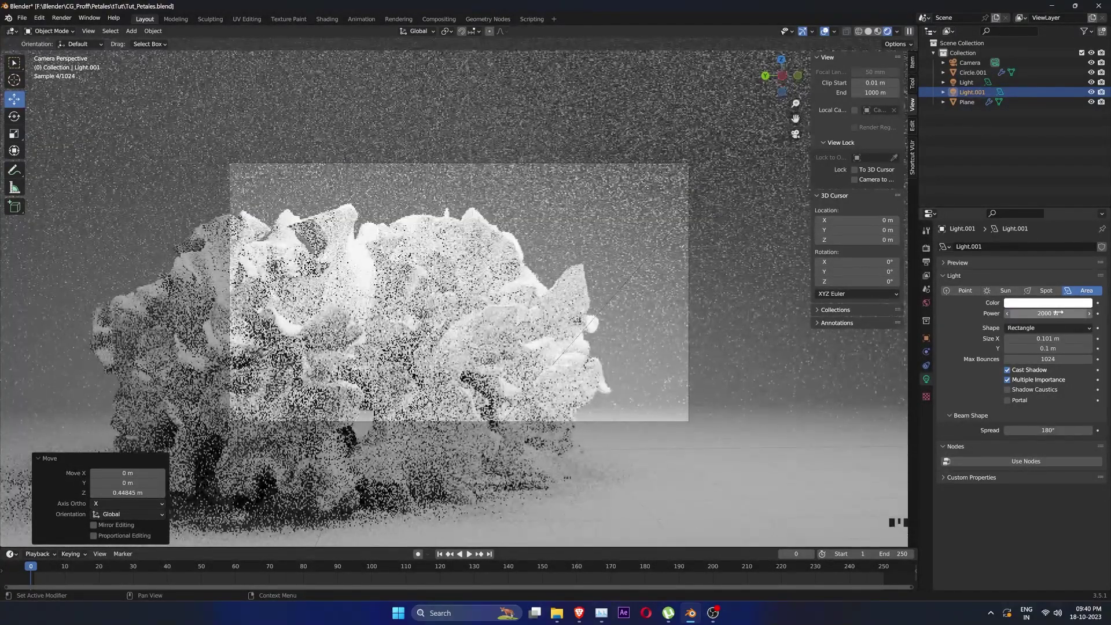
click(1061, 313)
text(1500)
key(Return)
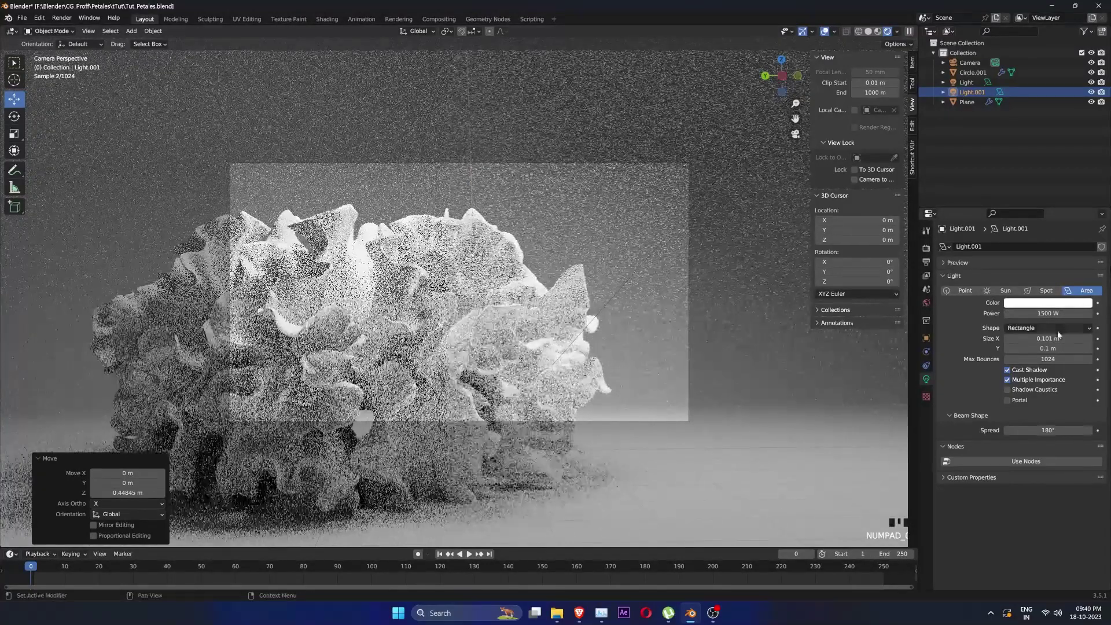
click(1060, 313)
text(1000)
key(Return)
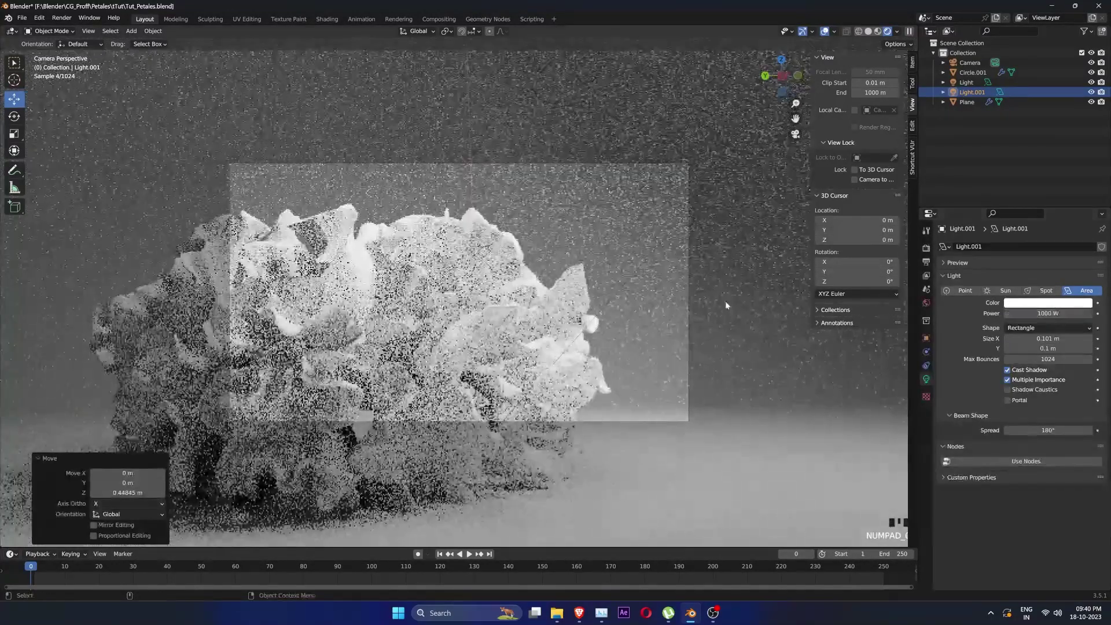
- Lock the camera to the view, reframe the shot closer on the ruffled mesh, and unlock the camera again
click(854, 180)
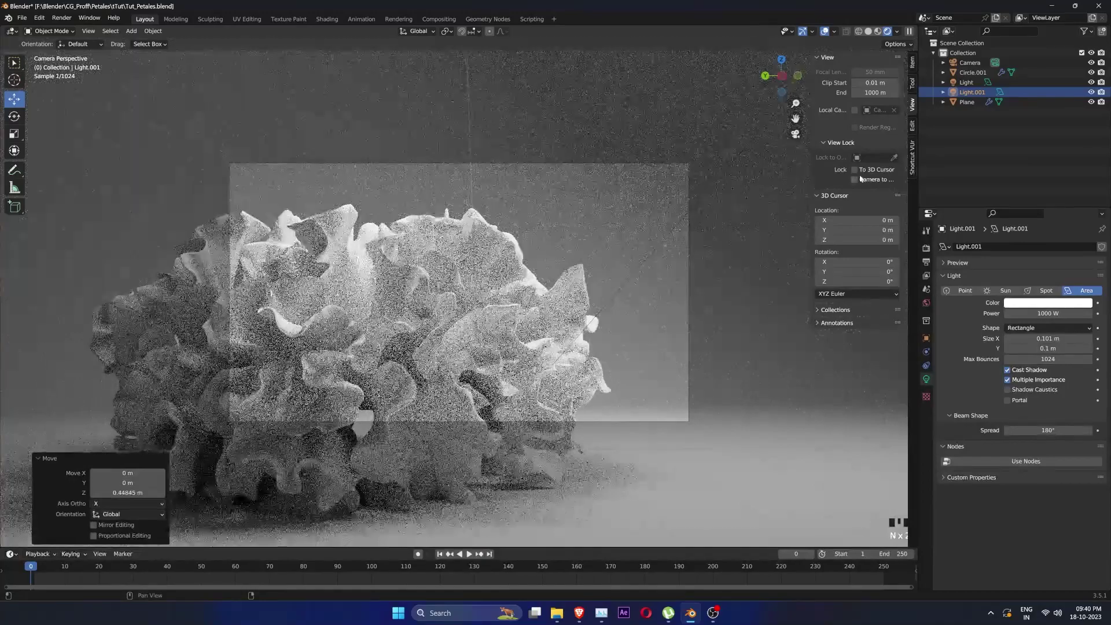
scroll(667, 272, up, 1)
scroll(666, 271, up, 2)
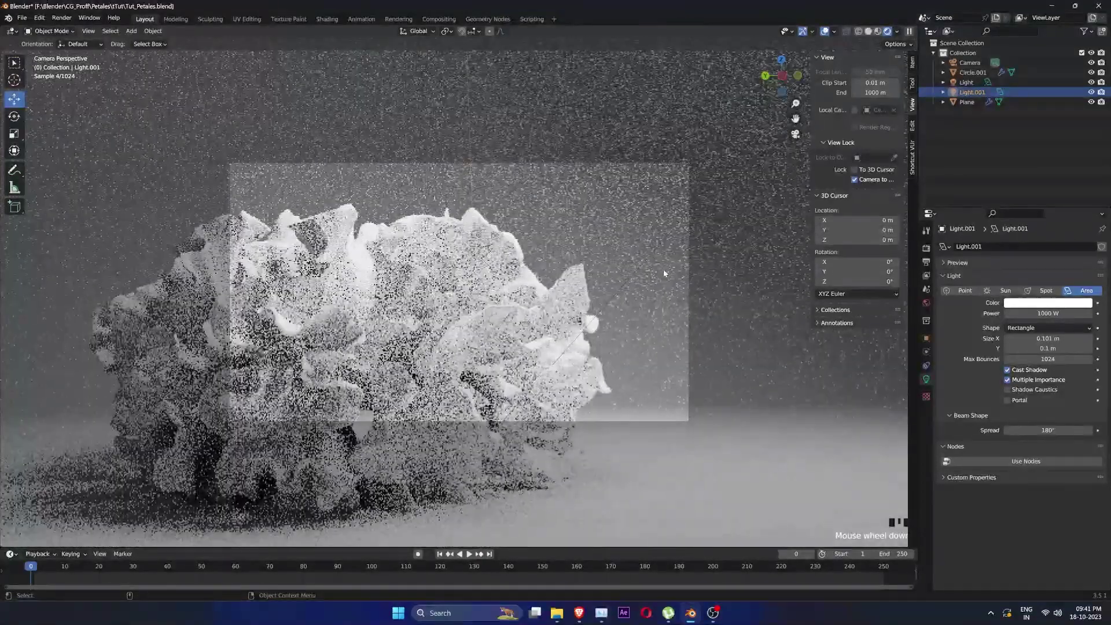
scroll(663, 269, up, 2)
shift+middle_drag(649, 274, 656, 277)
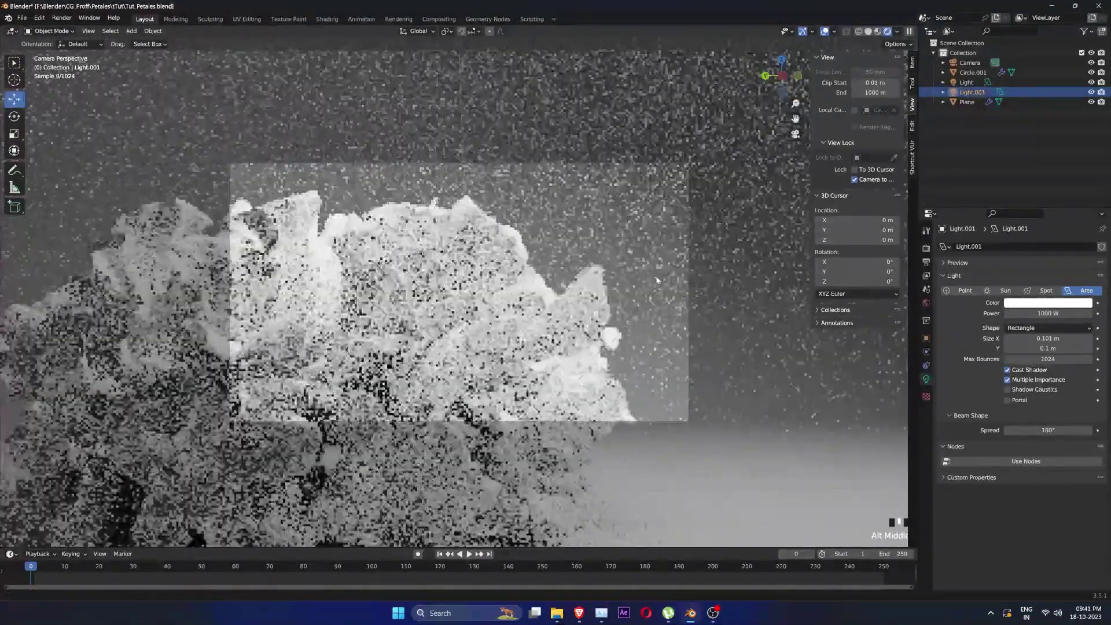
scroll(657, 280, down, 3)
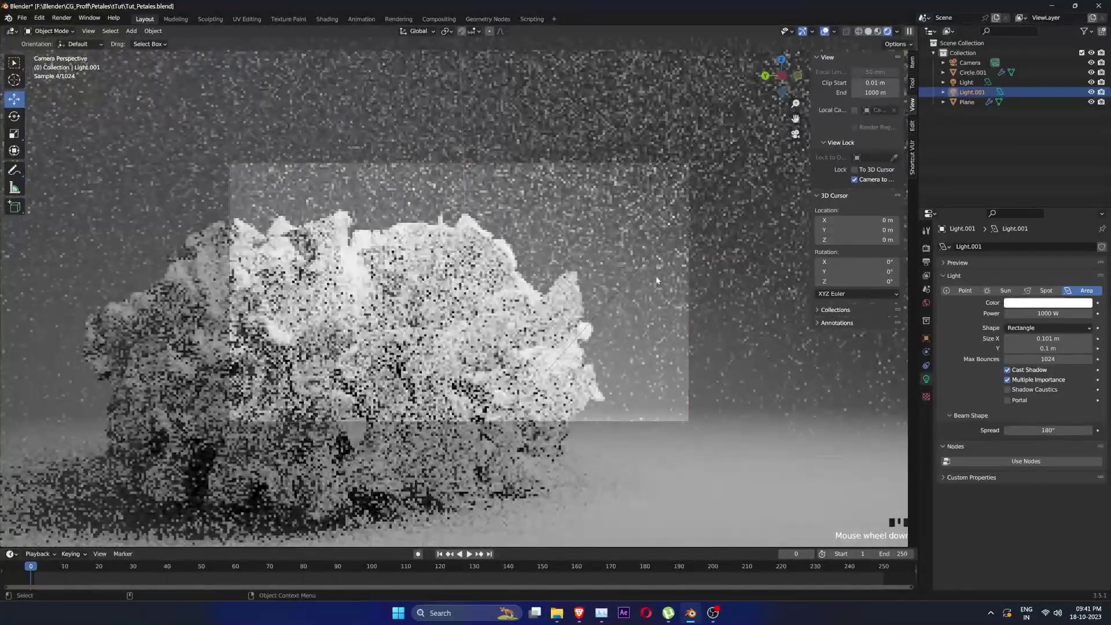
scroll(661, 310, up, 3)
mouse_move(661, 310)
alt+middle_down()
mouse_move(642, 286)
mouse_move(647, 294)
alt+middle_up()
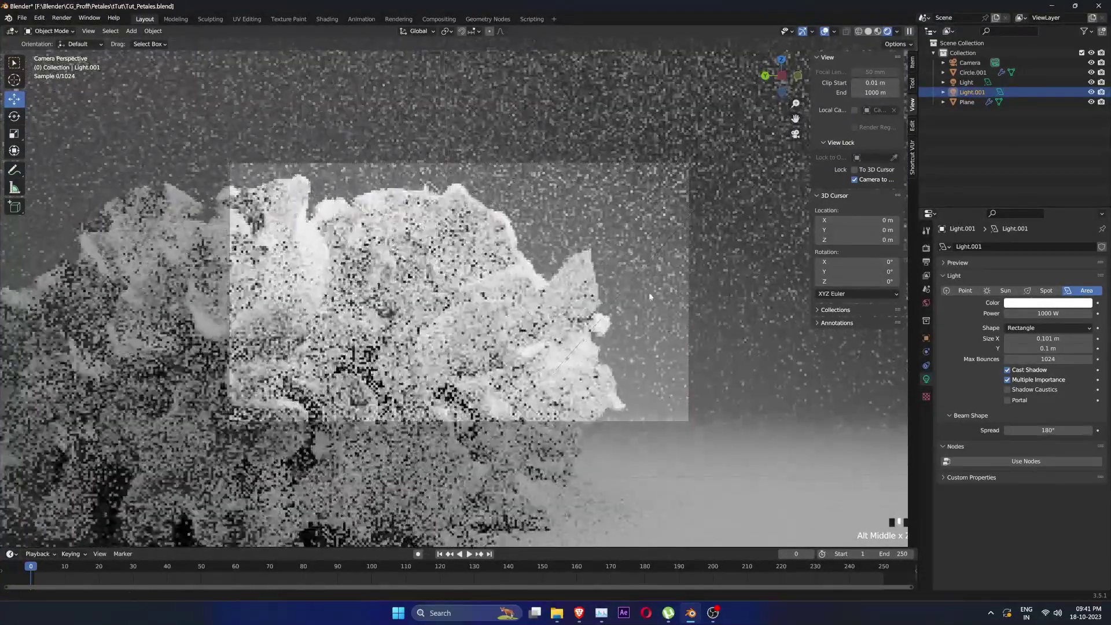
scroll(648, 292, down, 1)
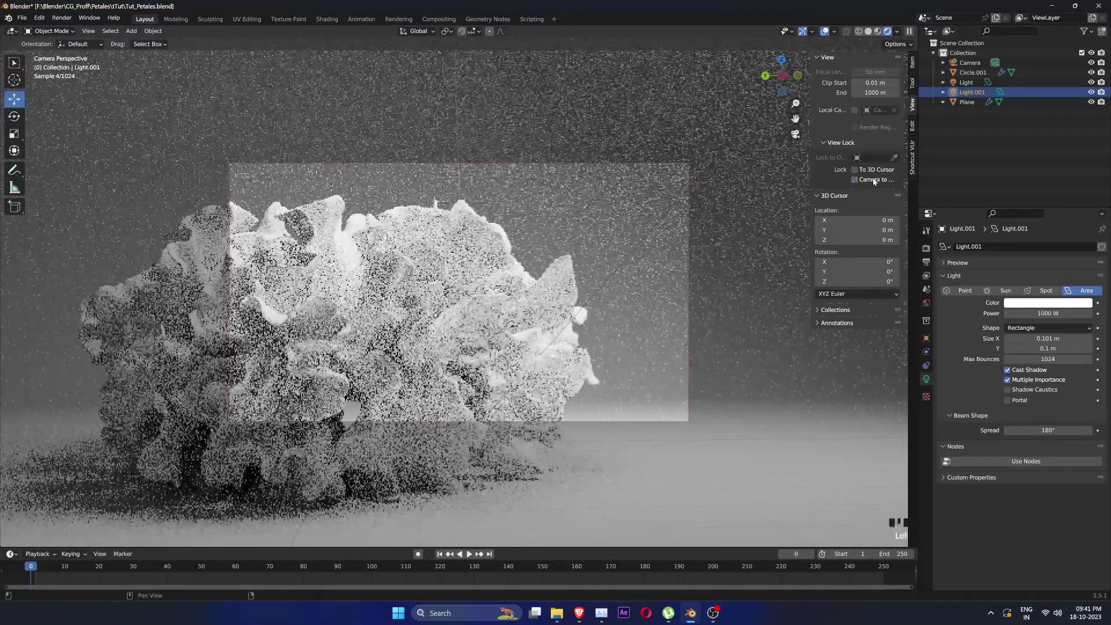
click(872, 179)
- Set the camera's Passepartout opacity to 1.000 so everything outside the frame is blacked out
click(972, 74)
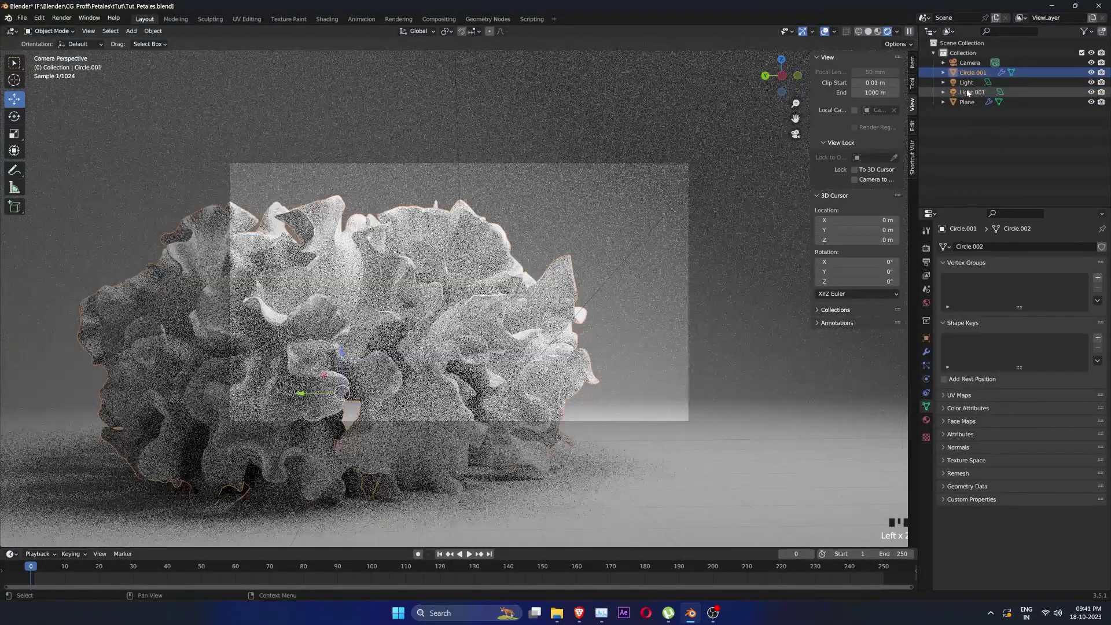
click(970, 62)
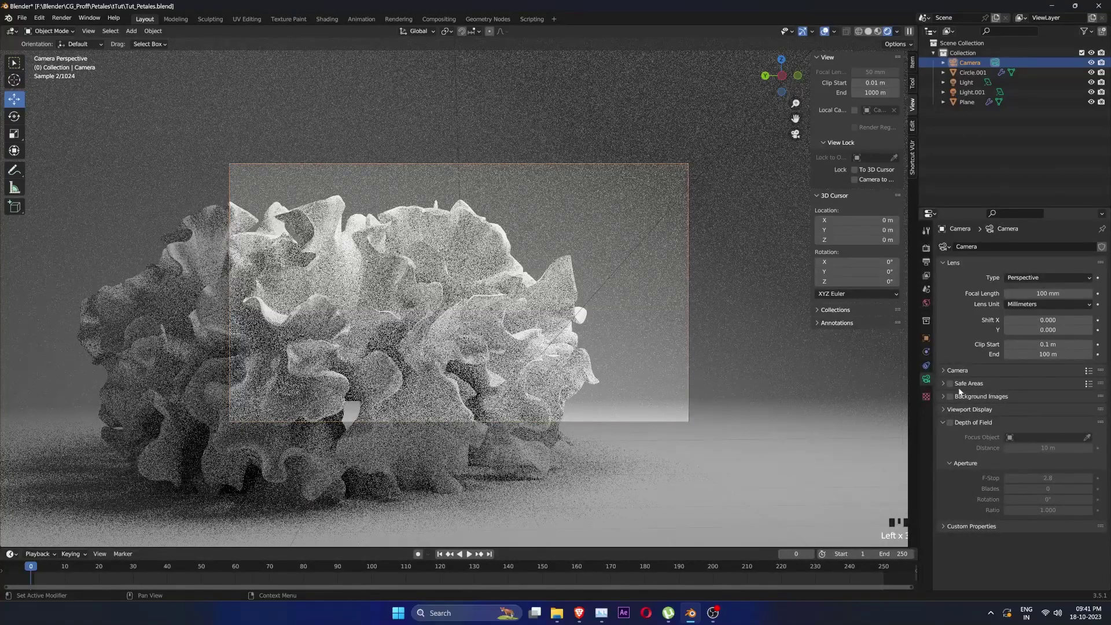
click(945, 409)
drag(1046, 481, 1093, 481)
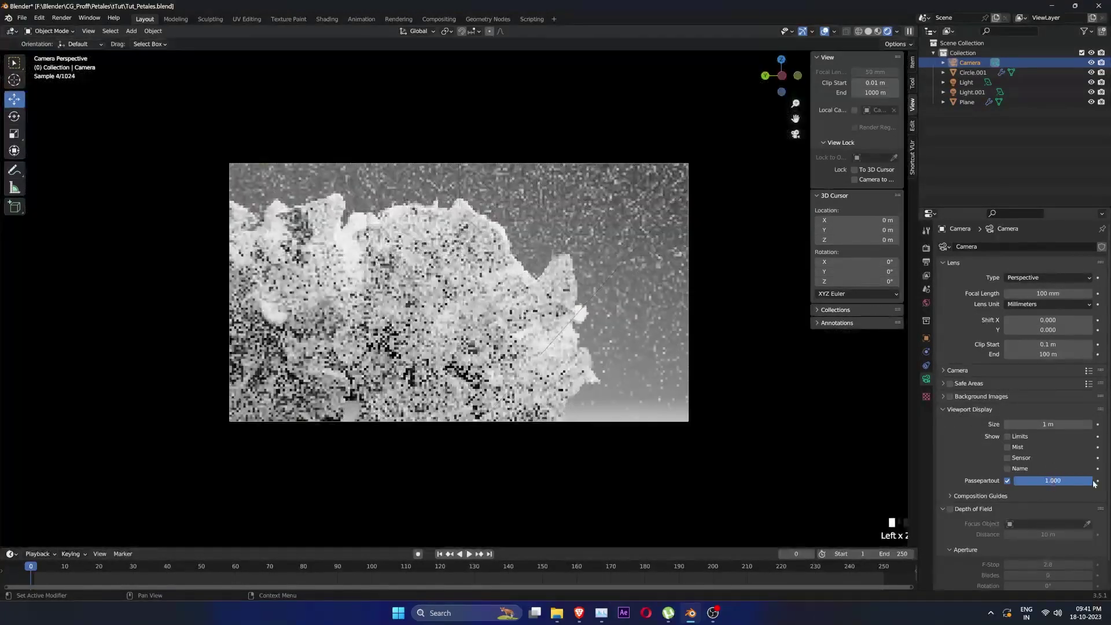
click(817, 365)
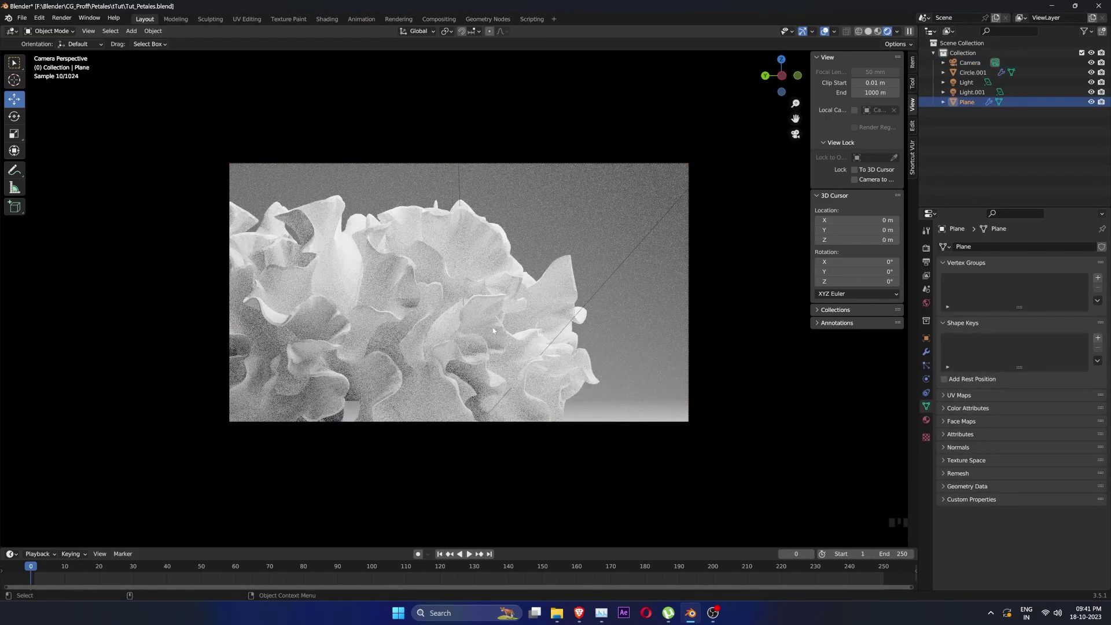
- Open the Shading workspace with a rendered camera view and create a new material for the ruffled mesh
click(474, 276)
click(327, 19)
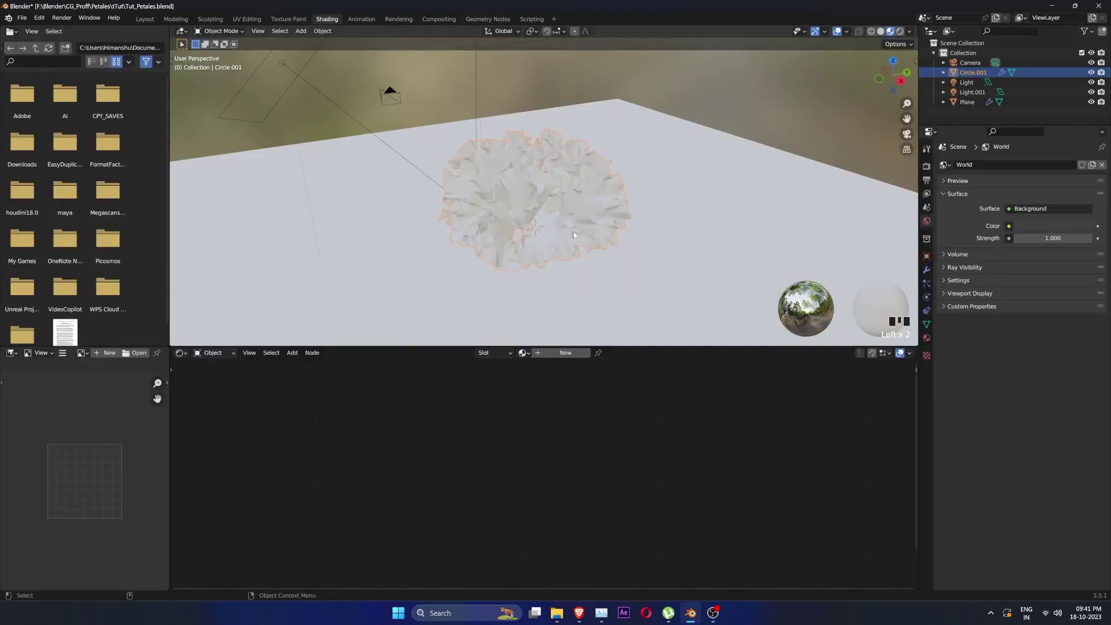
key(KP_0)
click(900, 31)
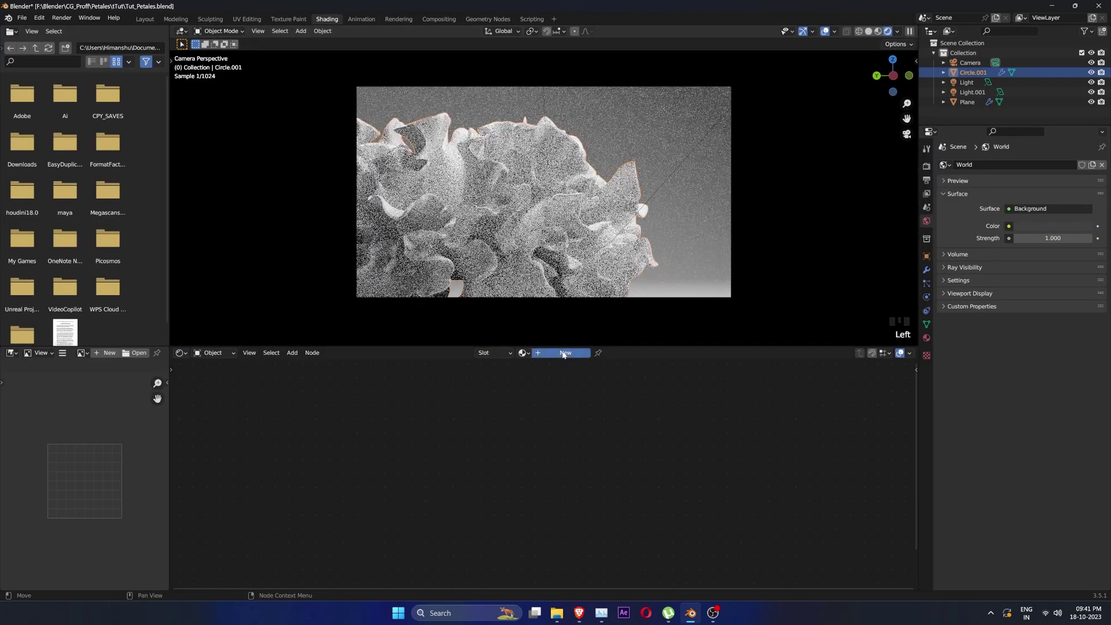
click(565, 353)
- Set the Principled BSDF's Roughness to 0.25 and its Subsurface to 0.15
scroll(676, 471, down, 5)
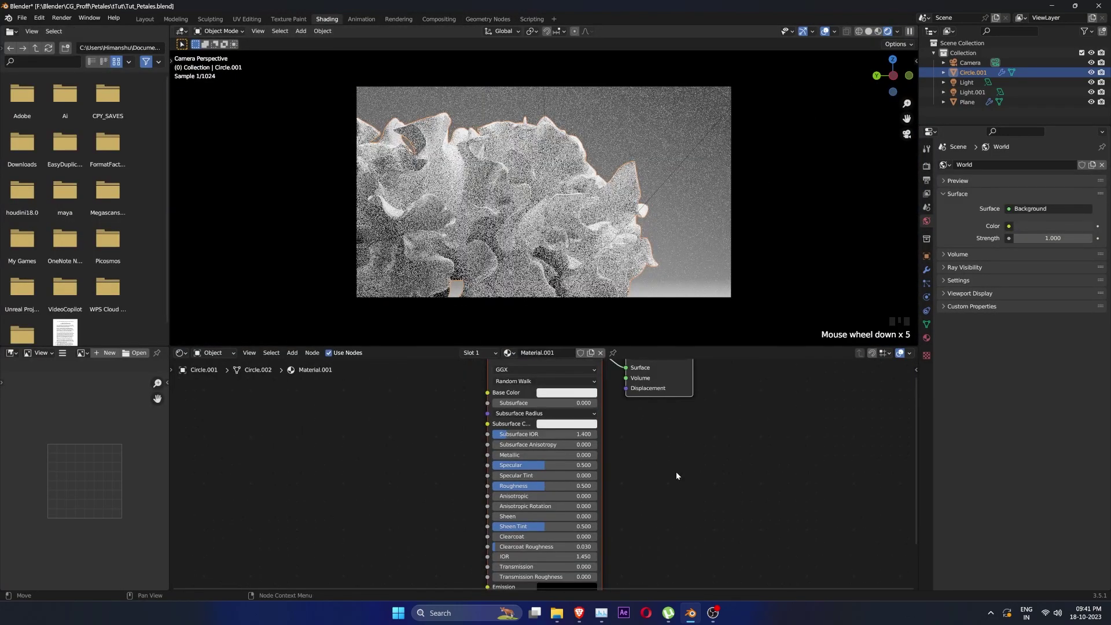
middle_drag(675, 471, 639, 486)
scroll(651, 496, down, 5)
scroll(652, 496, up, 4)
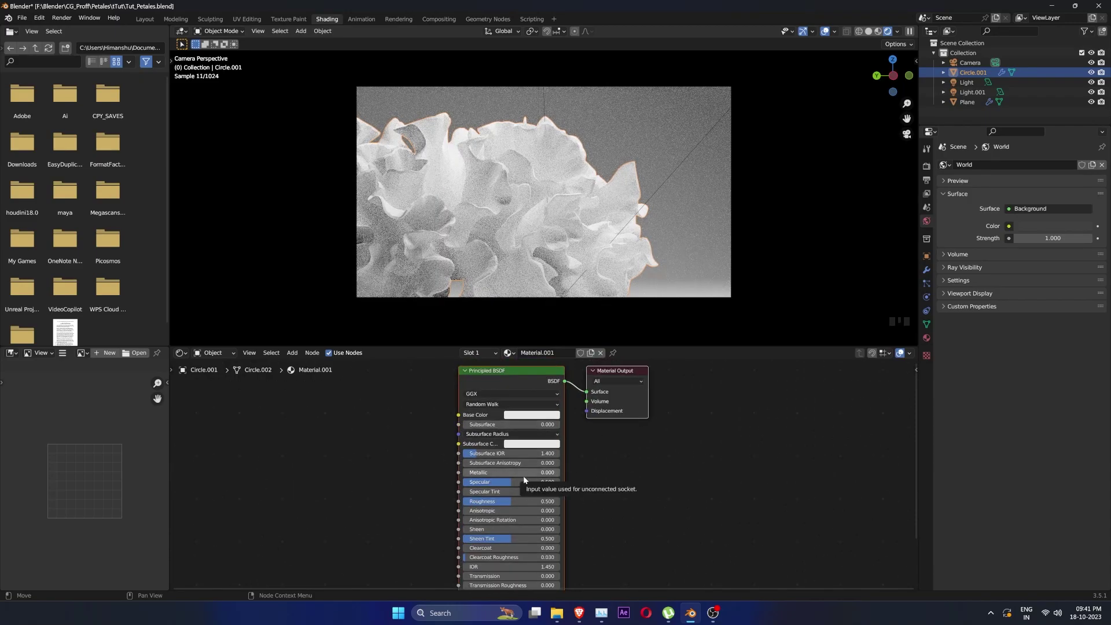
double_click(536, 500)
text(.25)
key(Return)
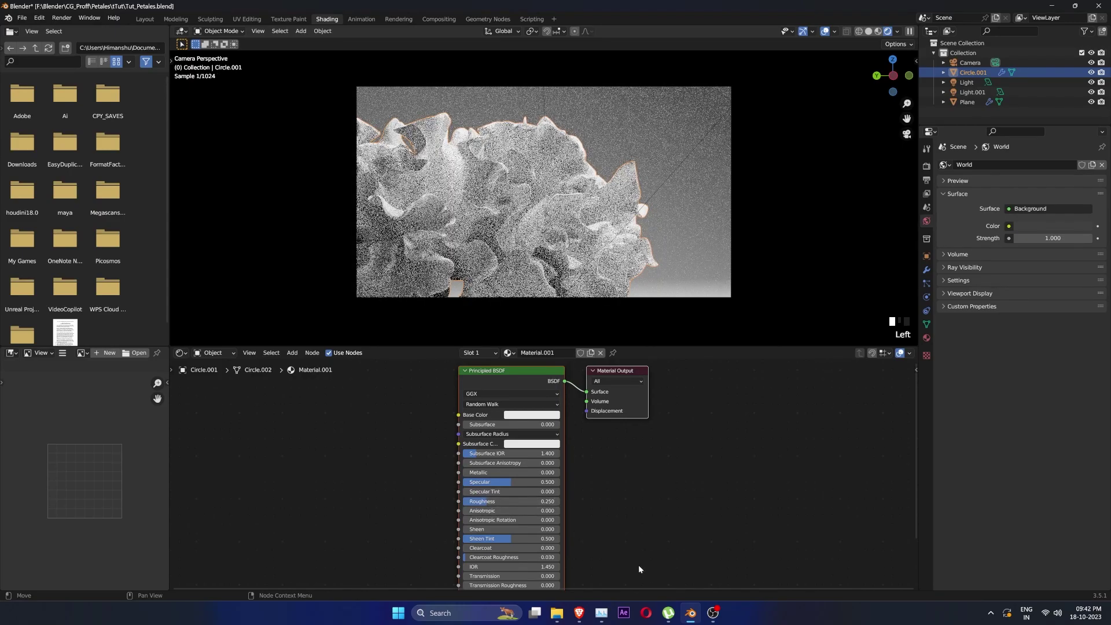
double_click(541, 426)
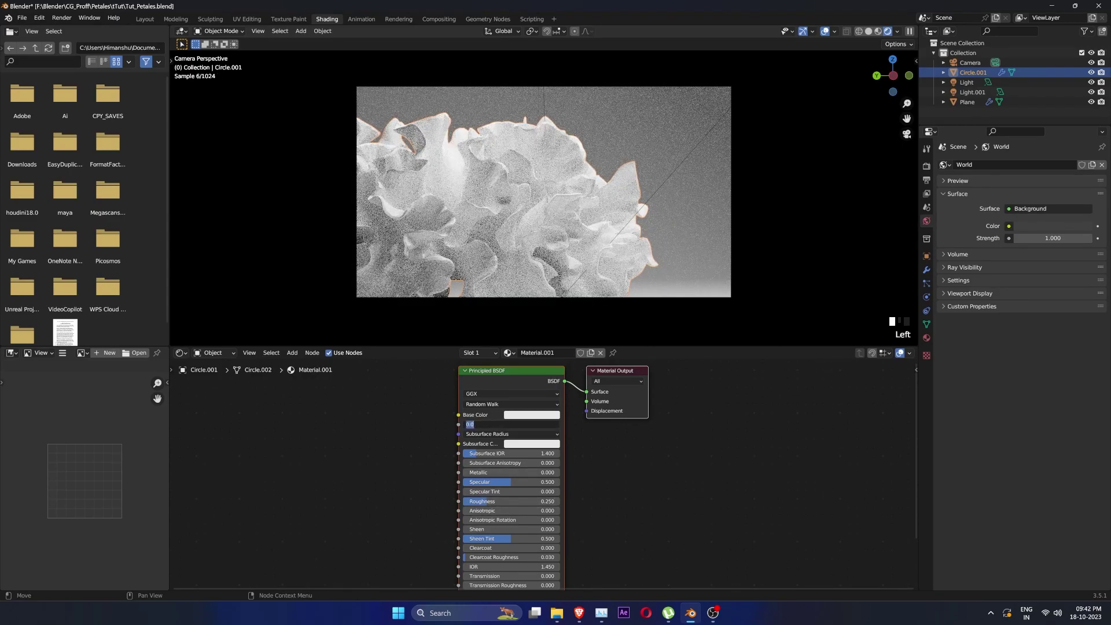
- Set the three Subsurface Radius values of the Principled BSDF to 10.18, 0.15 and 0.18
click(542, 435)
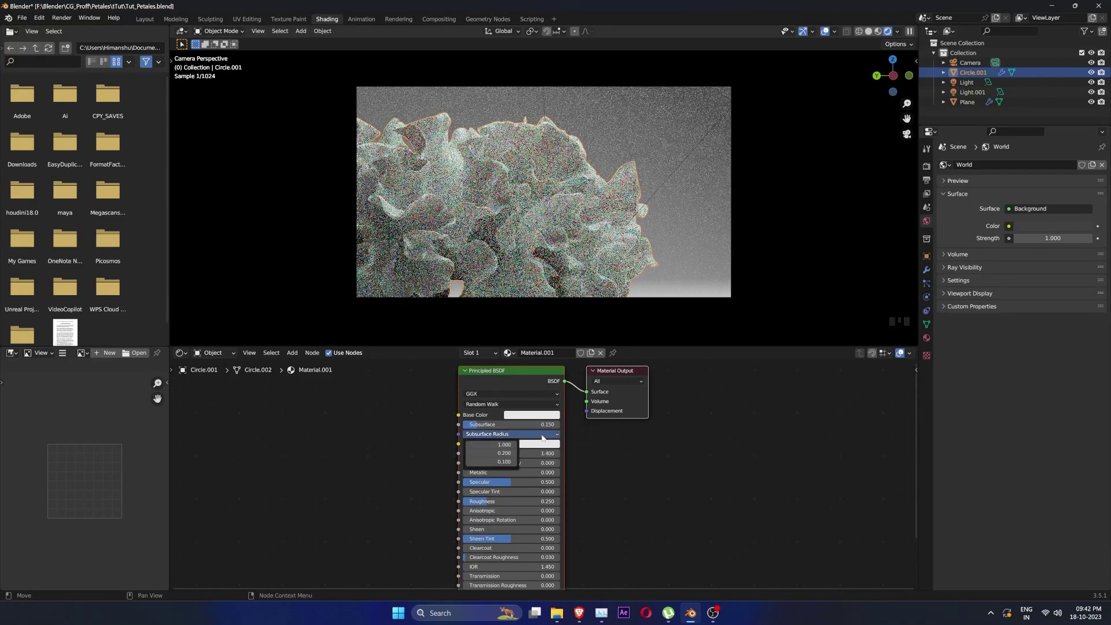
text(0.18)
key(Tab)
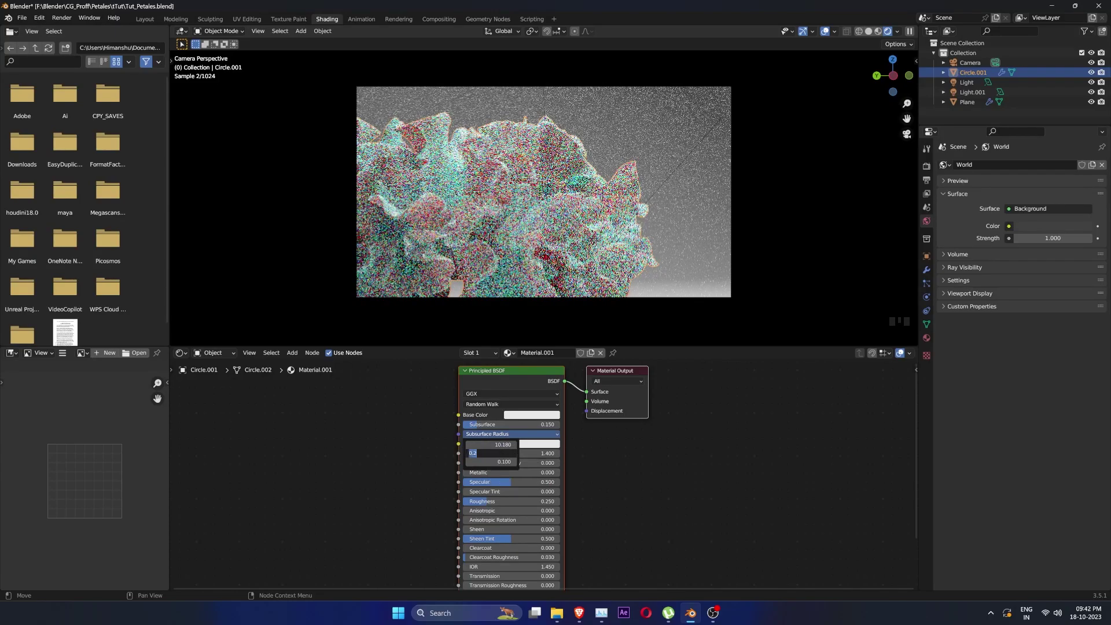
text(0.)
click(542, 434)
click(517, 434)
click(491, 462)
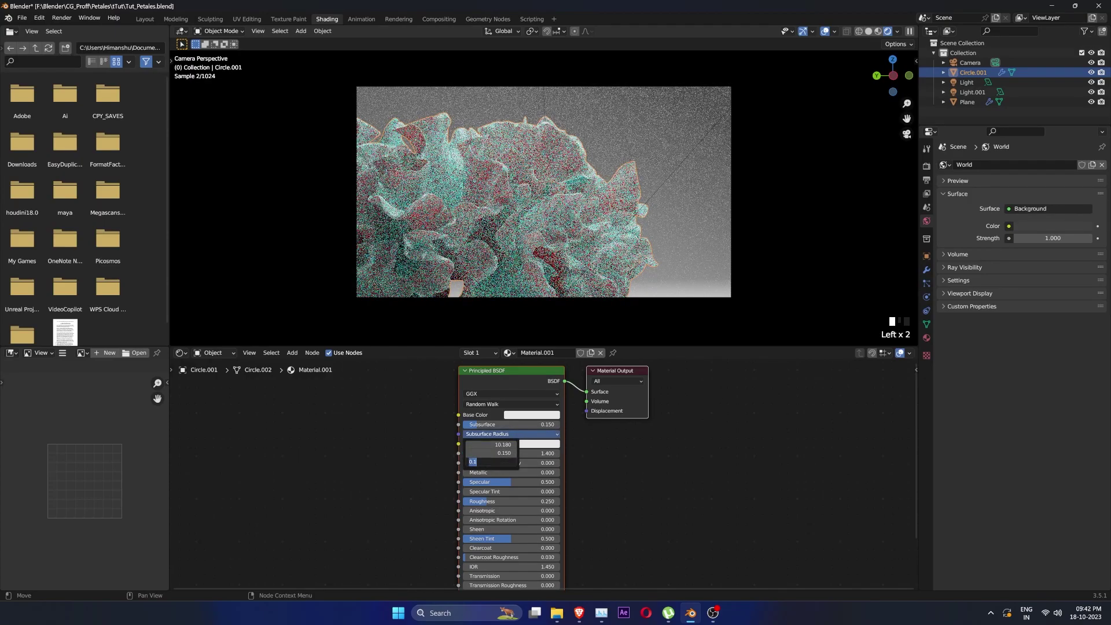
text(0.18)
key(Return)
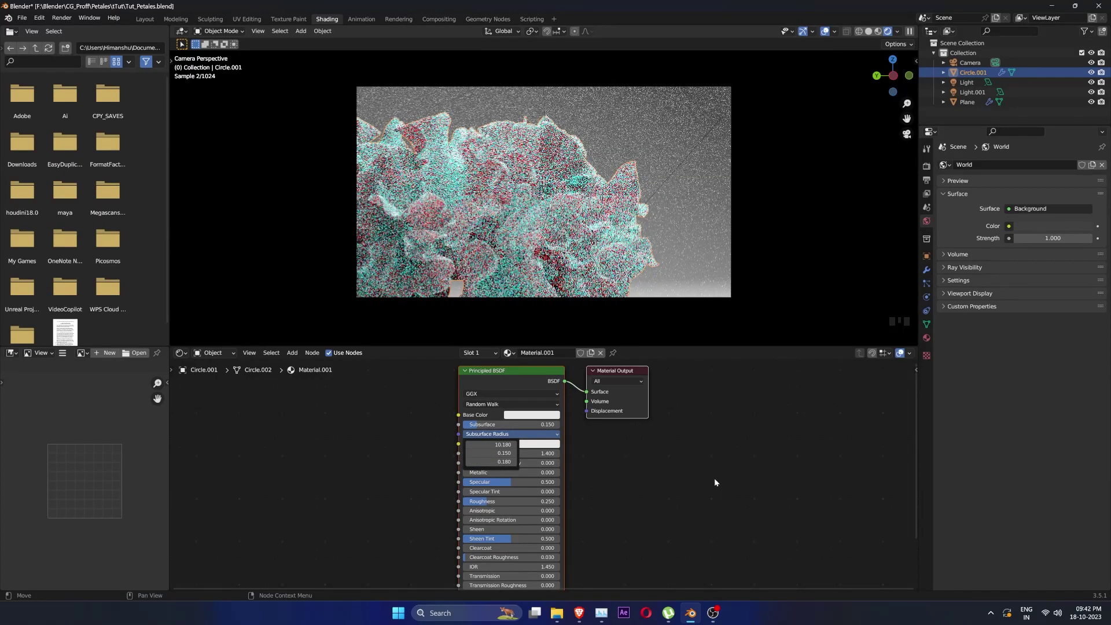
middle_drag(400, 449, 453, 437)
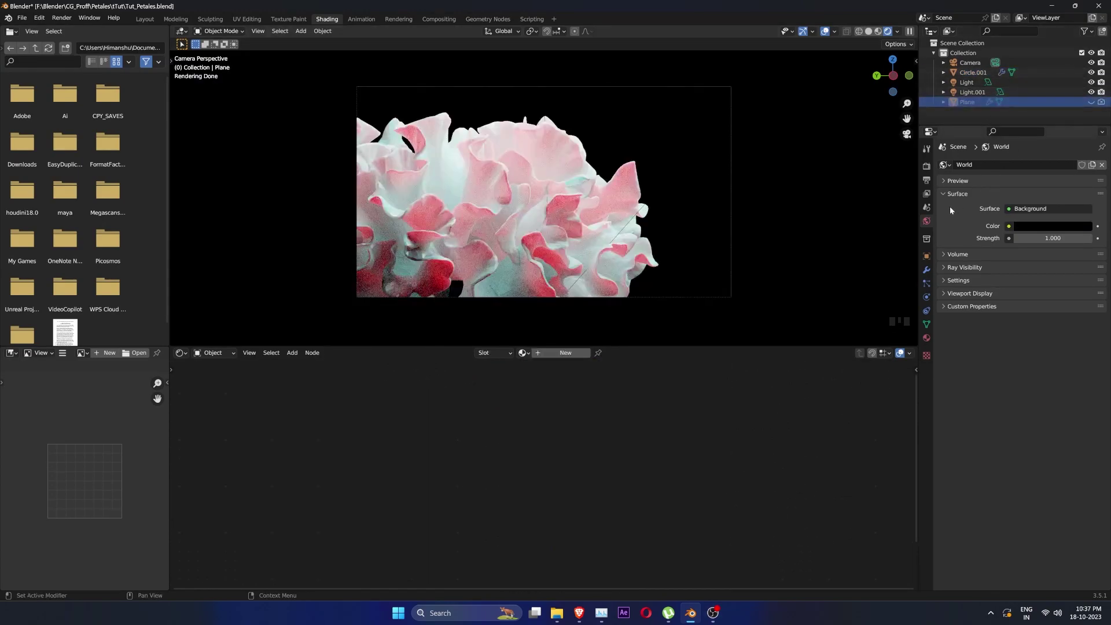
- Set the world background color to black and turn the backdrop plane's viewport and render visibility back on
click(1035, 227)
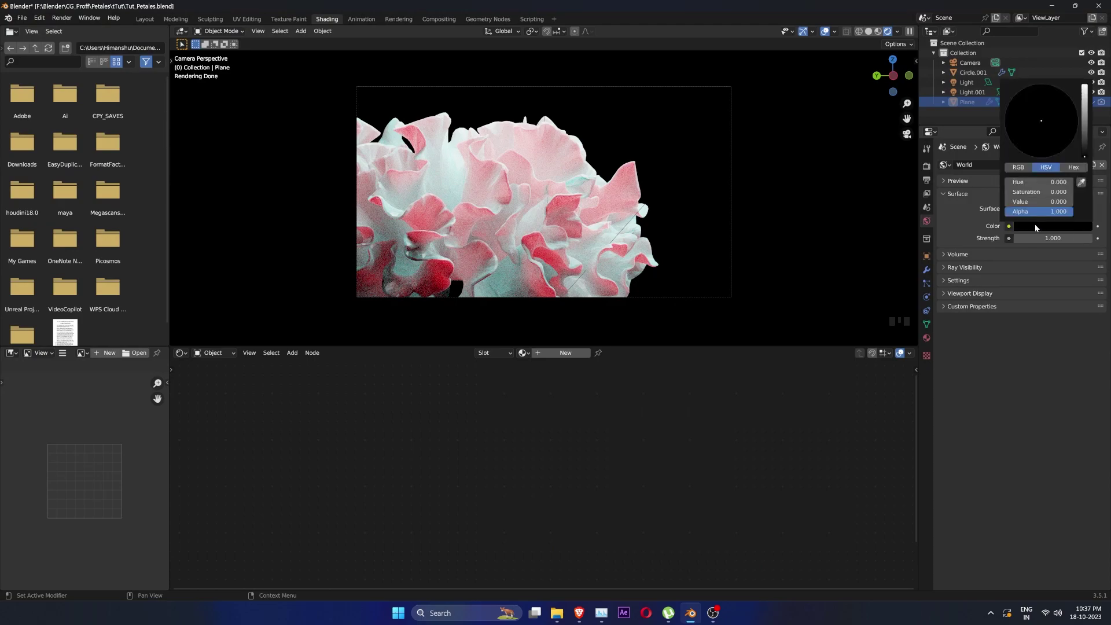
drag(1082, 141, 1083, 159)
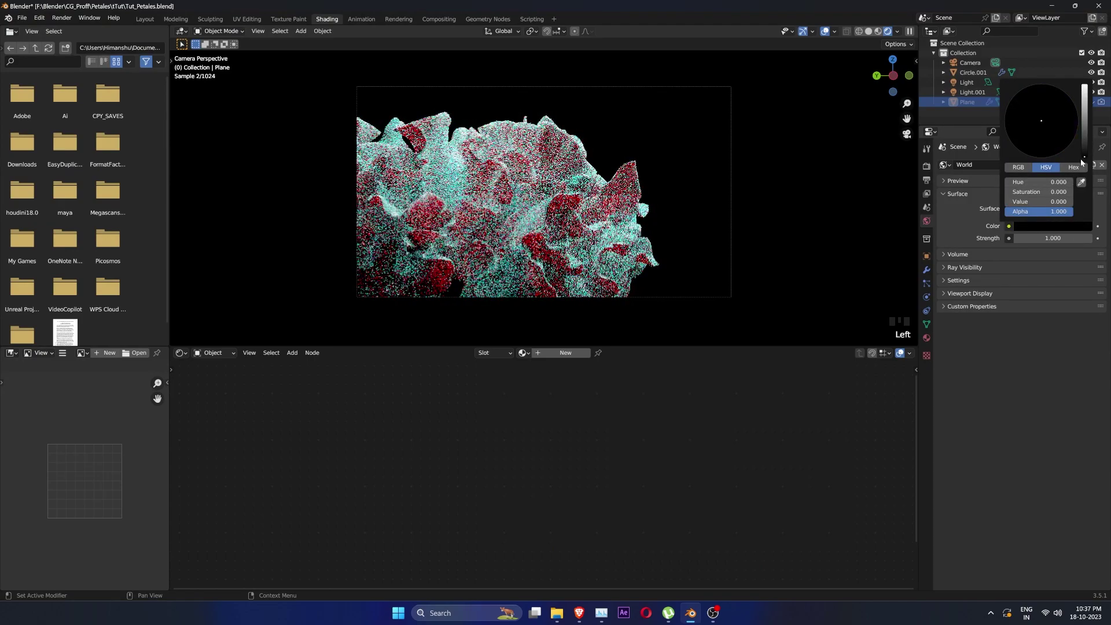
click(1091, 102)
click(1101, 102)
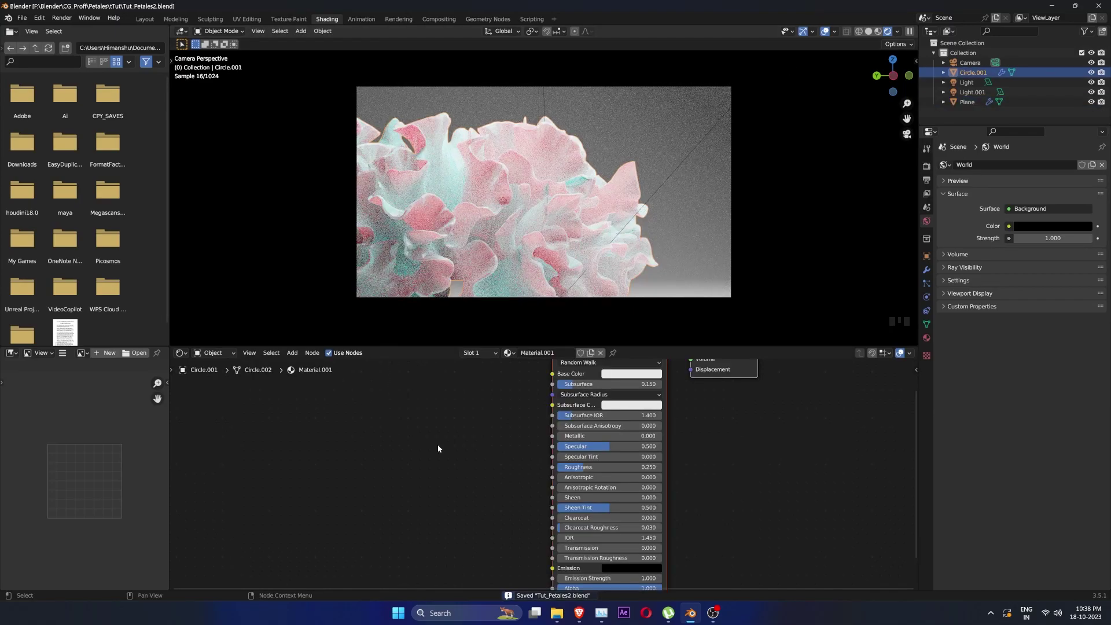
- Add a ColorRamp node to the ruffled mesh's material, placed ahead of the Principled BSDF
middle_drag(452, 459, 432, 433)
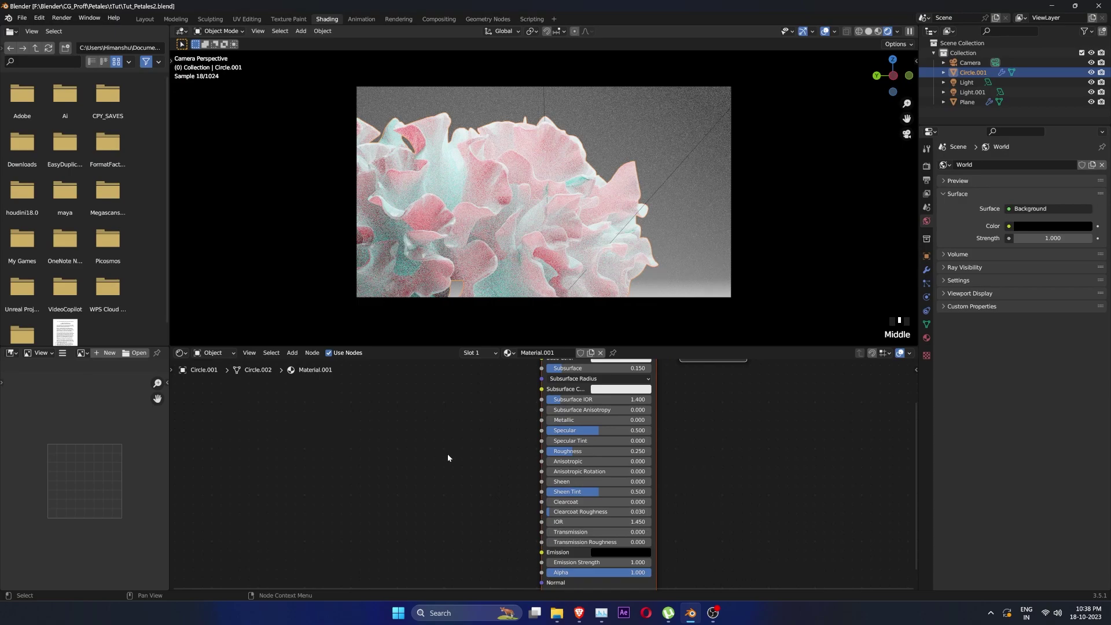
middle_drag(446, 454, 492, 492)
key(shift+a)
click(543, 477)
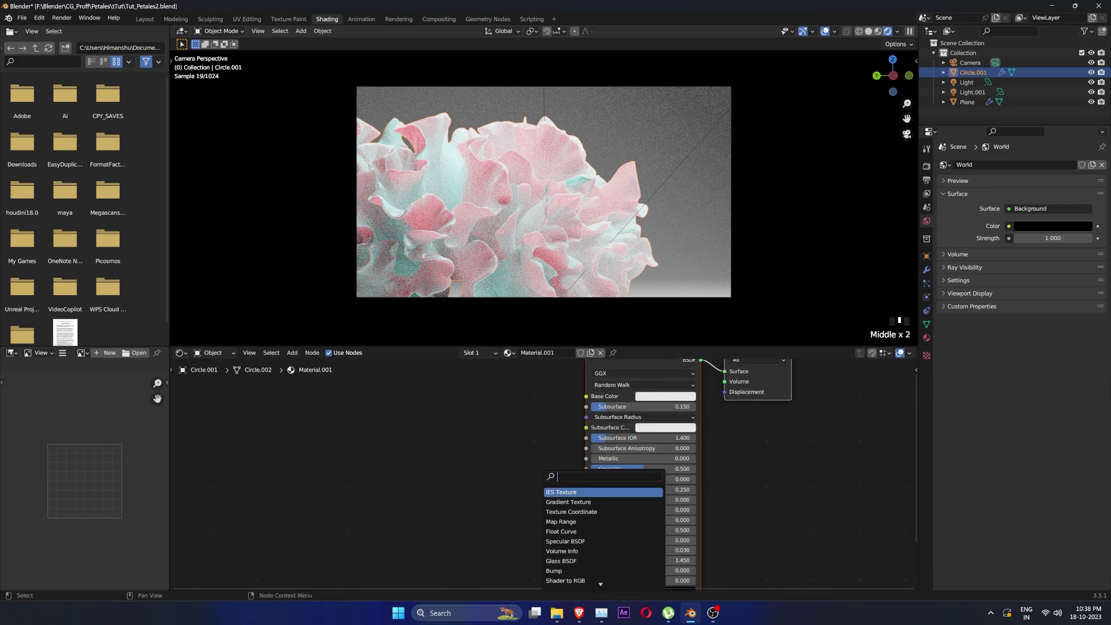
text(colo)
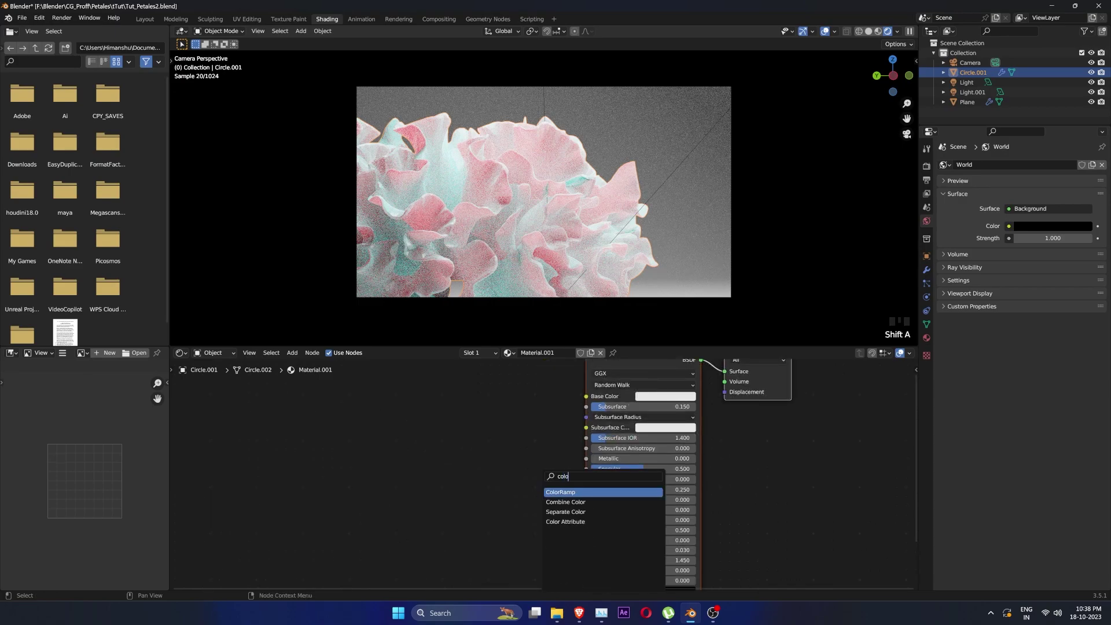
key(Return)
- Generate Texture Coordinate and Mapping nodes for the ColorRamp, delete the extra Image Texture, and link Mapping's Vector to the ramp's Fac
key(ctrl+t)
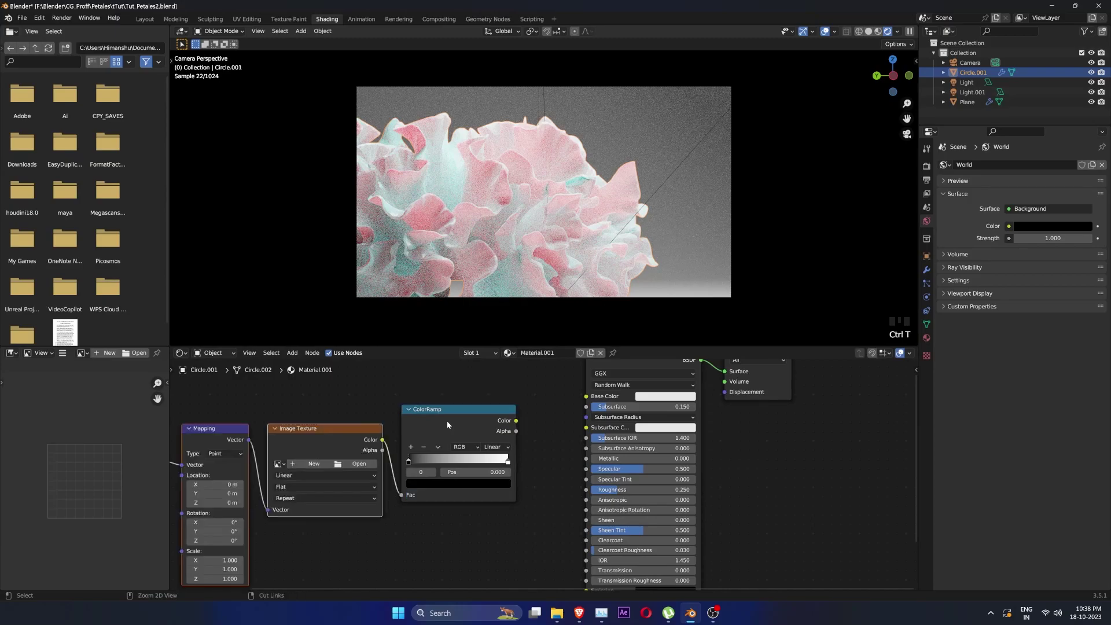
scroll(446, 422, down, 4)
click(402, 442)
key(Delete)
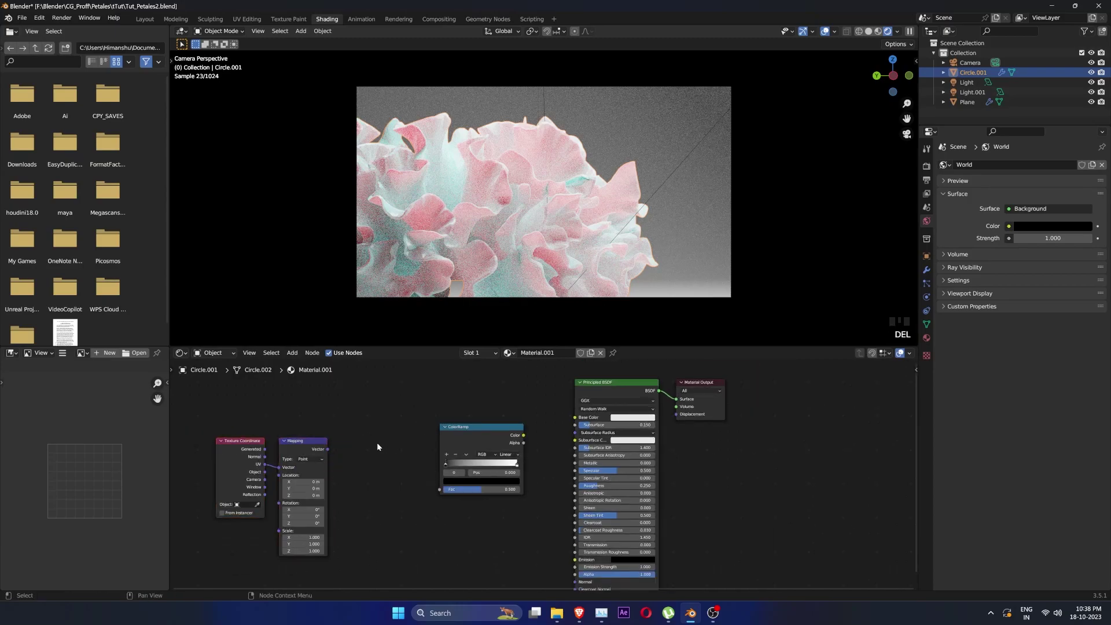
drag(328, 449, 441, 490)
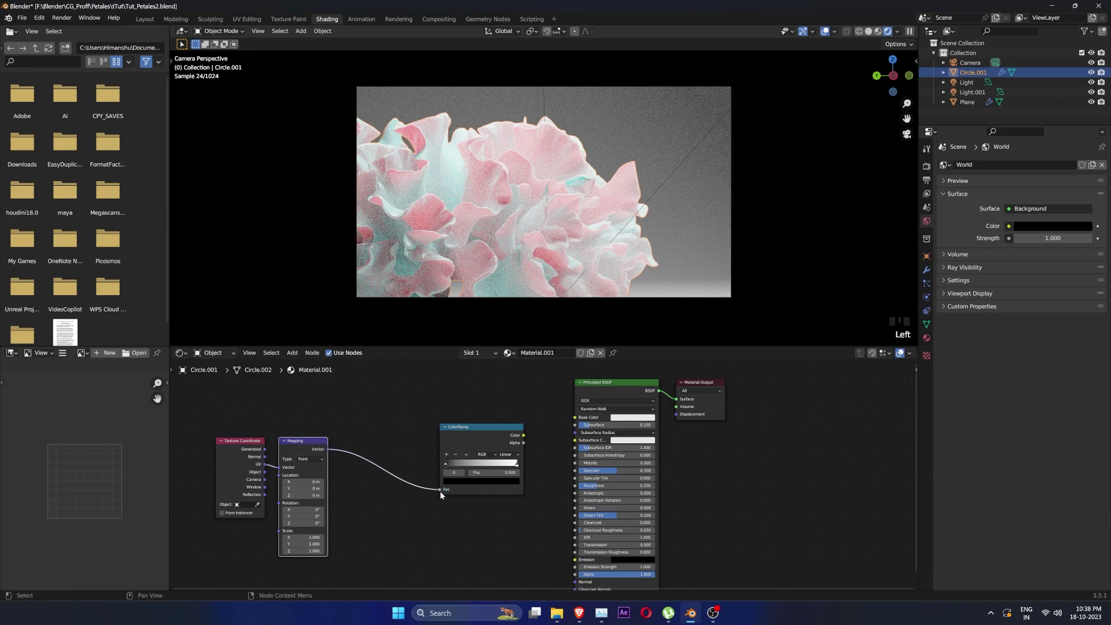
- Feed the Texture Coordinate's Generated output into Mapping, and link the ColorRamp's Color to the Principled BSDF's Base Color
mouse_move(303, 450)
mouse_down()
mouse_move(320, 449)
mouse_move(299, 465)
mouse_up()
middle_drag(513, 445, 490, 453)
drag(502, 445, 554, 426)
scroll(492, 433, up, 4)
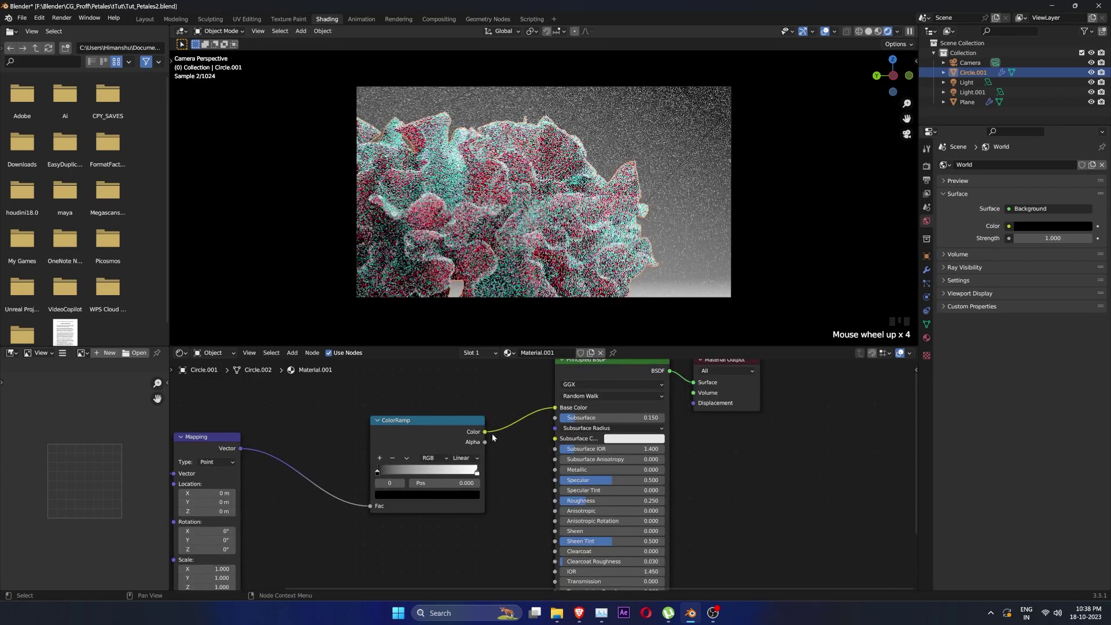
- Insert a Noise Texture node between Mapping and the ColorRamp, and preview the ColorRamp's output on the mesh
key(shift+a)
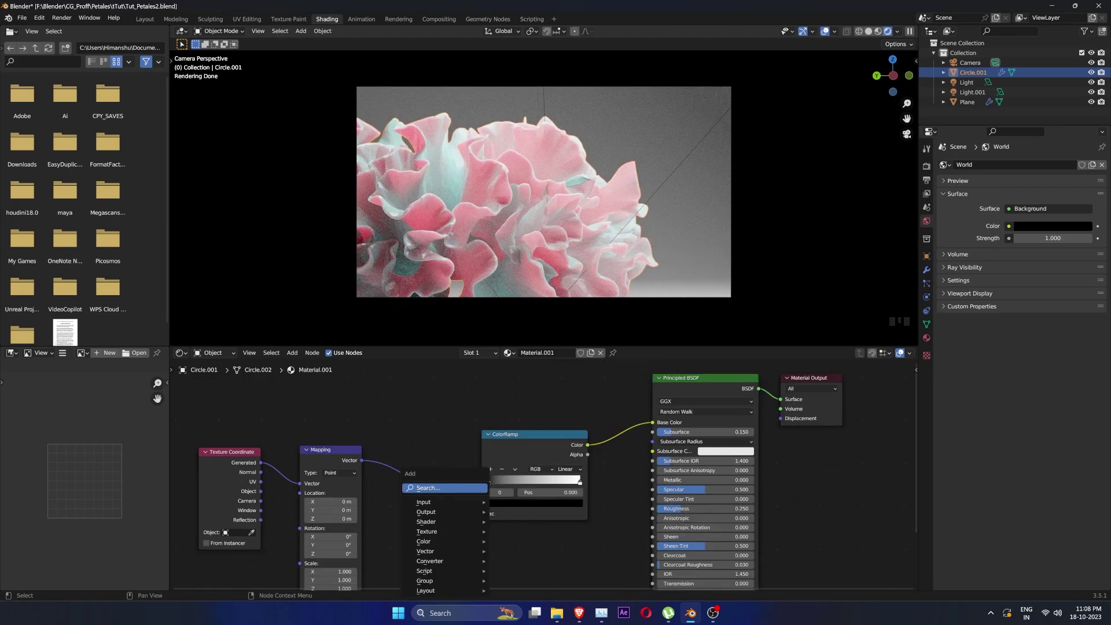
text(noi)
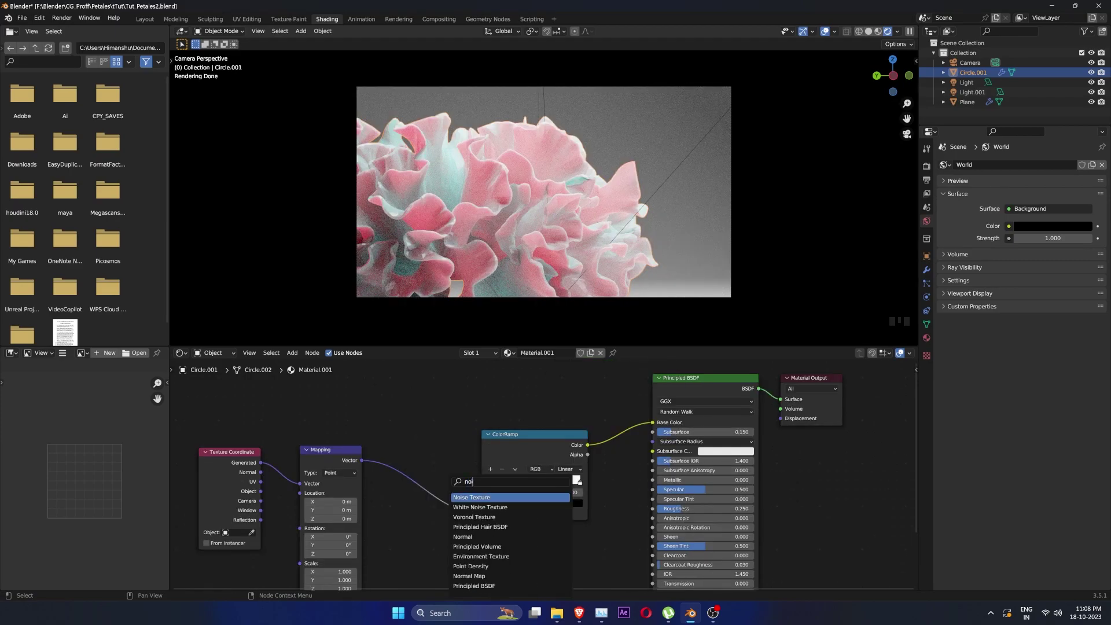
key(Return)
click(433, 481)
ctrl+shift+click(543, 446)
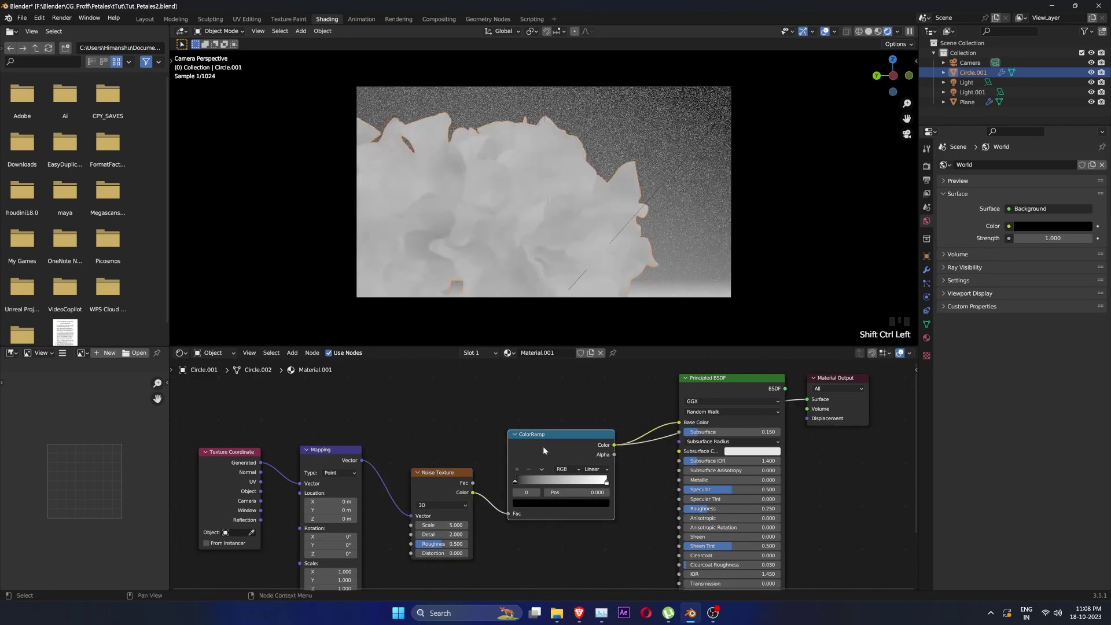
- Add three more stops to the ColorRamp, spaced between the black and white ends, with the middle one at 0.469
scroll(561, 481, up, 3)
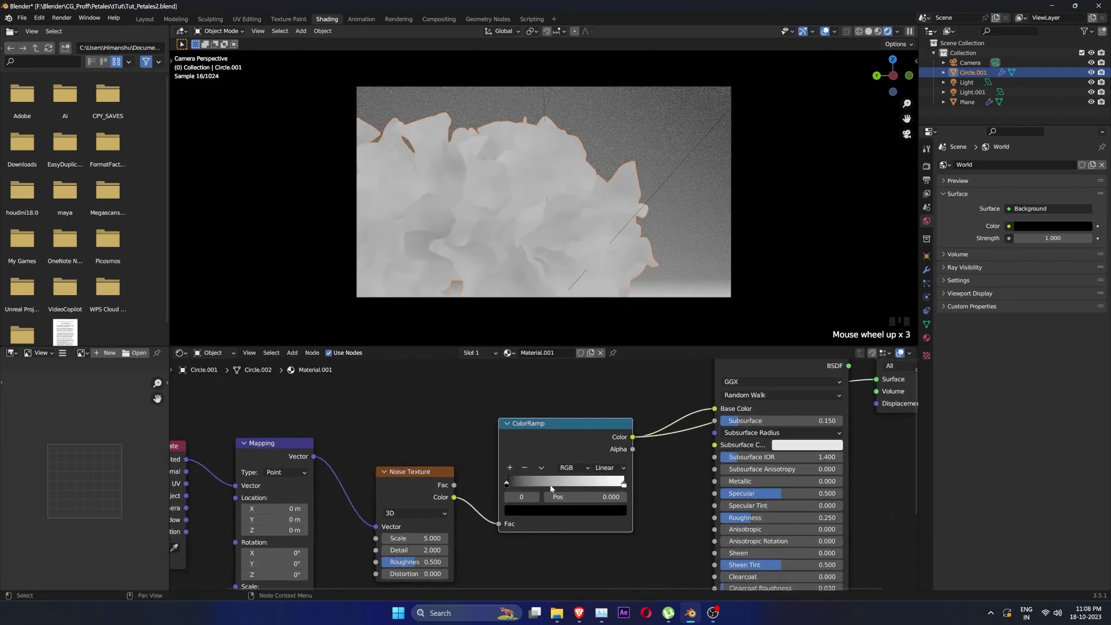
click(512, 467)
click(511, 467)
click(511, 467)
click(512, 467)
mouse_move(565, 485)
mouse_down()
mouse_move(587, 486)
mouse_move(563, 486)
mouse_up()
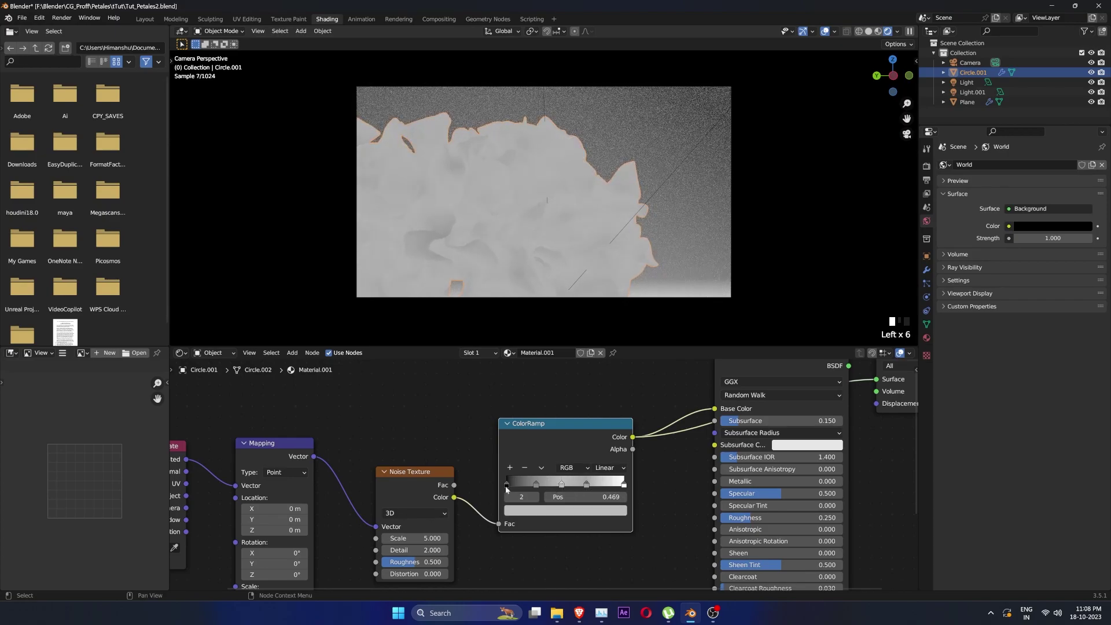
- Change the color of the ColorRamp's first stop to a bright, saturated orange
click(541, 511)
drag(597, 405, 597, 367)
drag(550, 405, 548, 425)
mouse_move(597, 367)
mouse_down()
mouse_move(597, 384)
mouse_move(597, 365)
mouse_up()
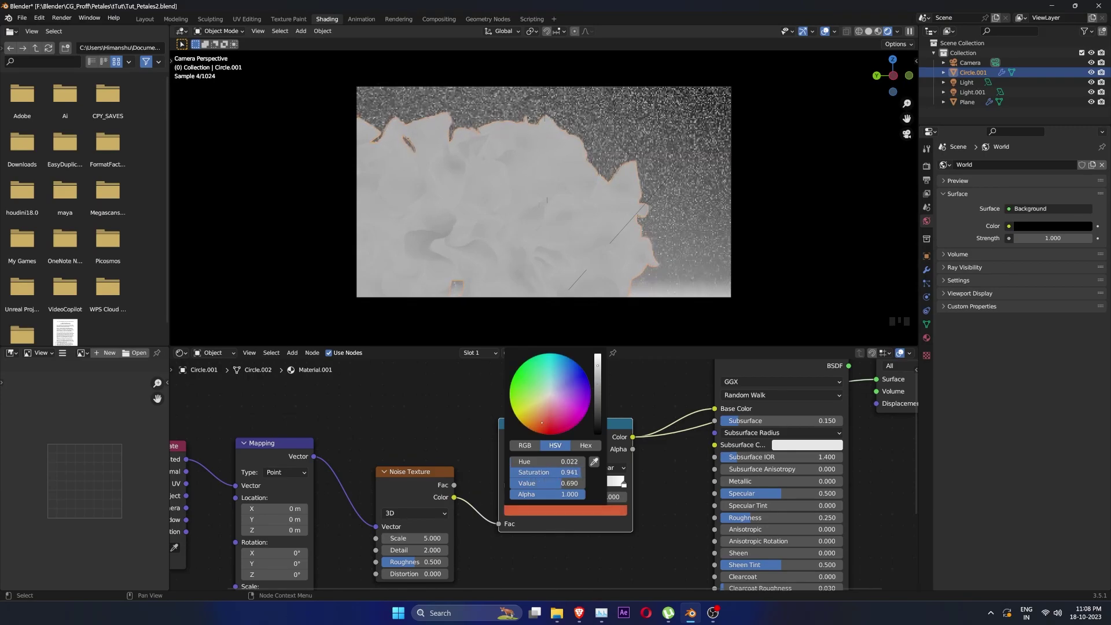
drag(542, 421, 531, 414)
- Color the ramp's second stop golden yellow and its third stop crimson with hue 0.996 and saturation 0.918
click(536, 484)
click(537, 510)
drag(597, 388, 597, 366)
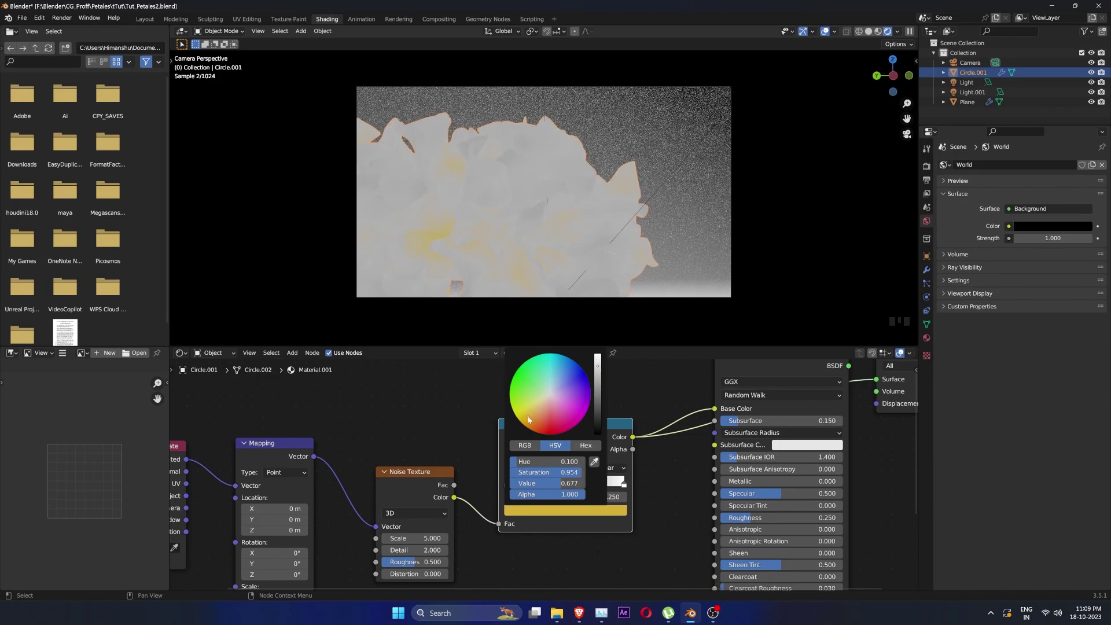
click(559, 483)
click(566, 512)
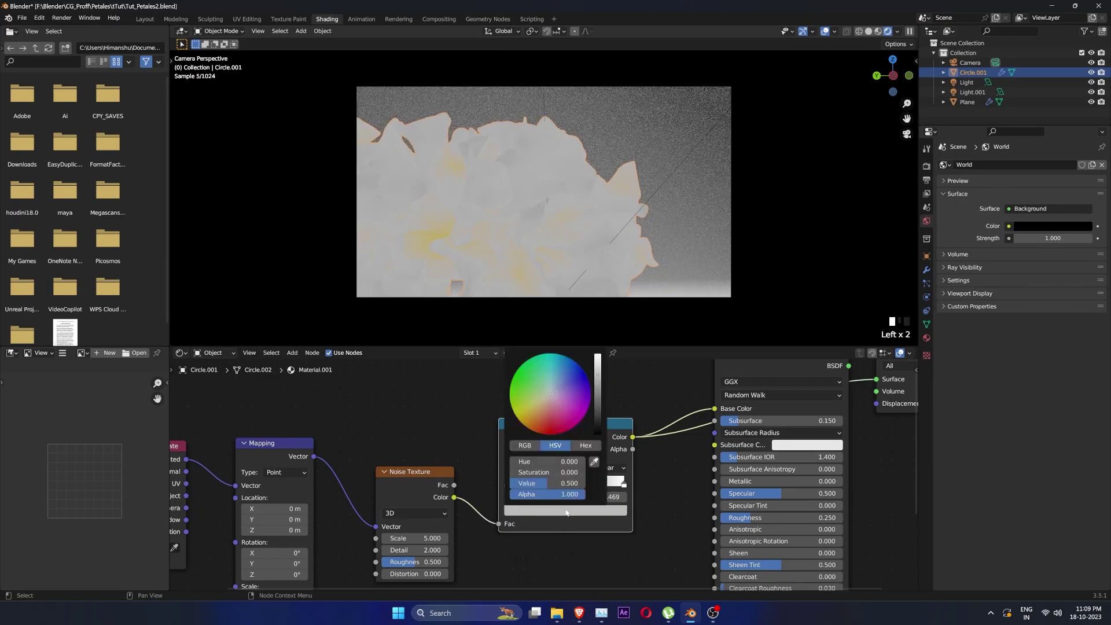
click(549, 417)
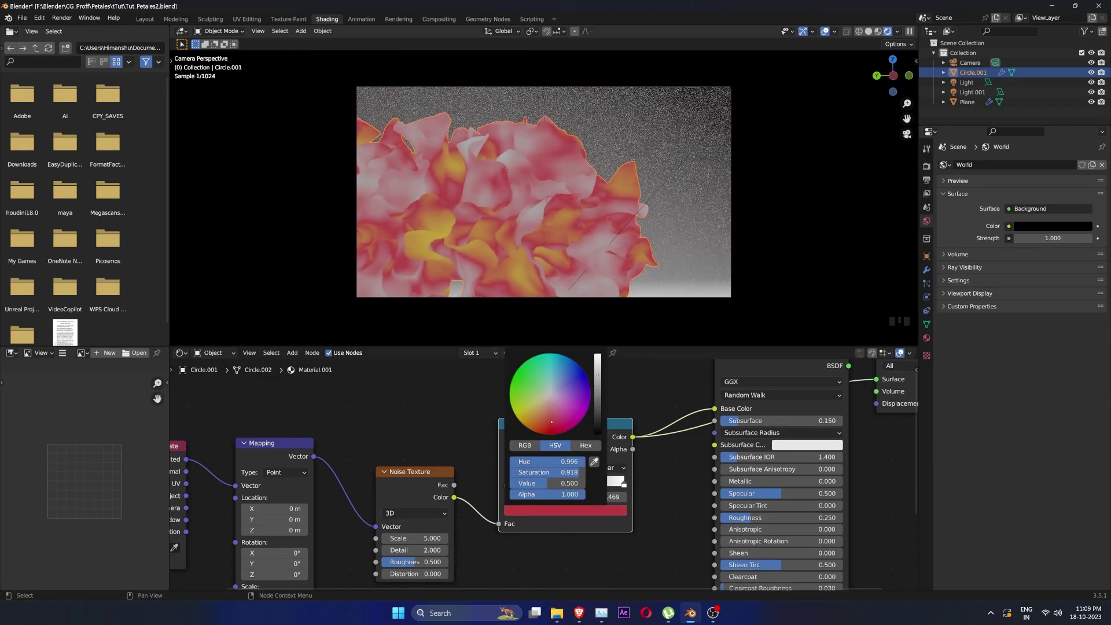
- Color the ramp's fourth stop blue-violet and its last stop bright purple with hue 0.758, saturation 0.962 and value 1.000
click(587, 483)
click(585, 511)
click(576, 405)
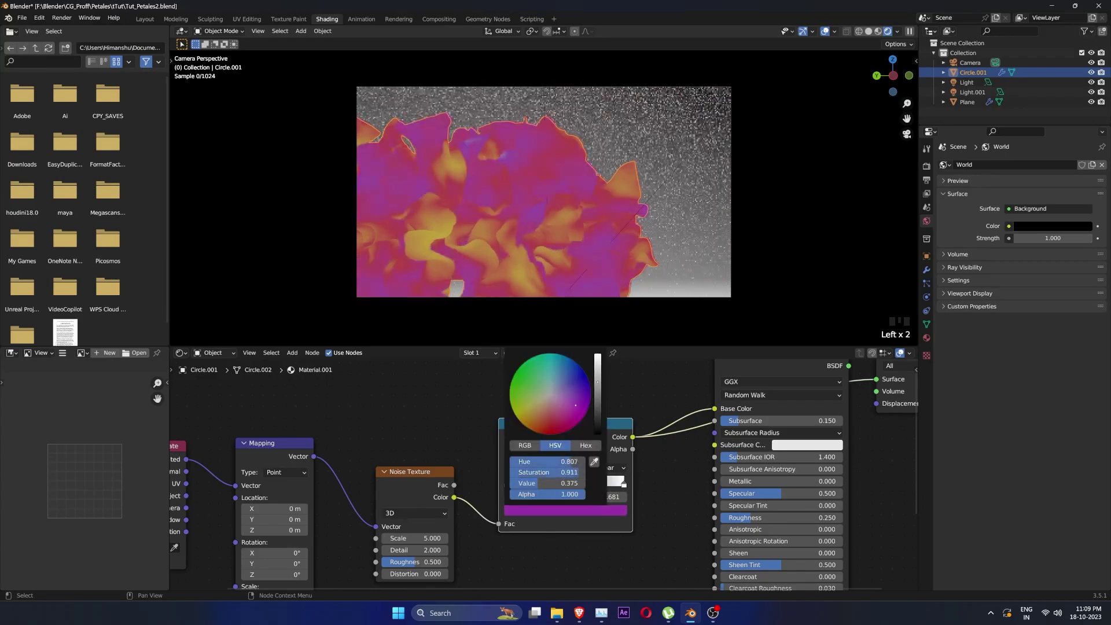
drag(598, 381, 598, 366)
click(573, 383)
click(624, 485)
click(595, 511)
drag(568, 405, 581, 400)
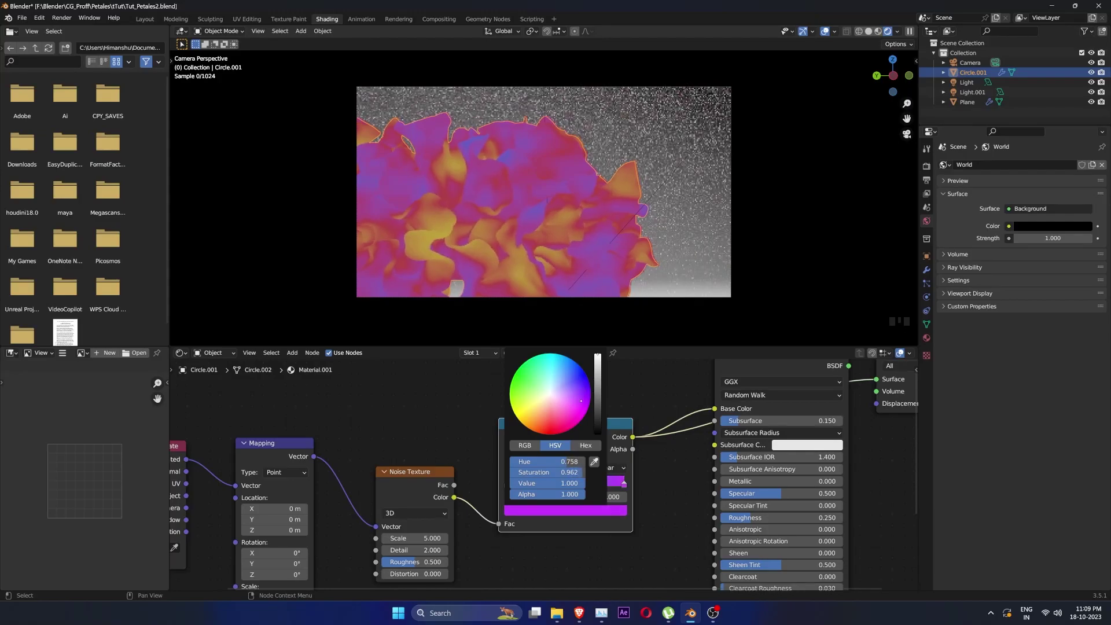
- Reposition the ColorRamp stops, moving the purple end stop inward and the crimson middle stop to 0.477
click(566, 485)
drag(567, 485, 523, 488)
click(623, 485)
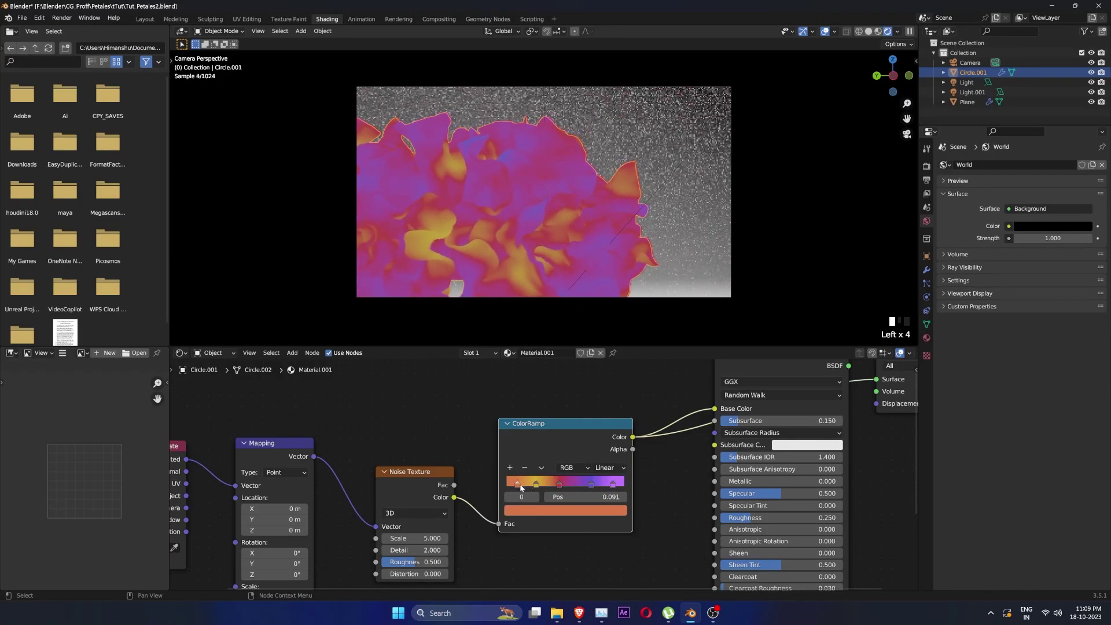
click(562, 485)
click(564, 511)
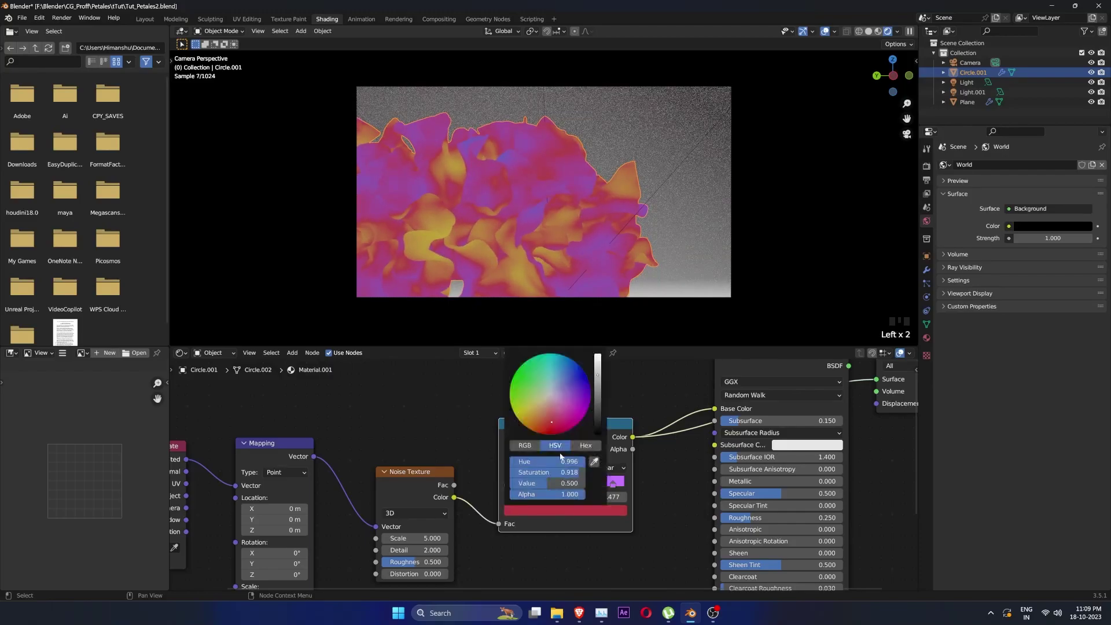
- Set the Noise Texture's Scale to 68, Detail and Roughness to 0, and Distortion to 2
click(414, 538)
text(68)
key(Return)
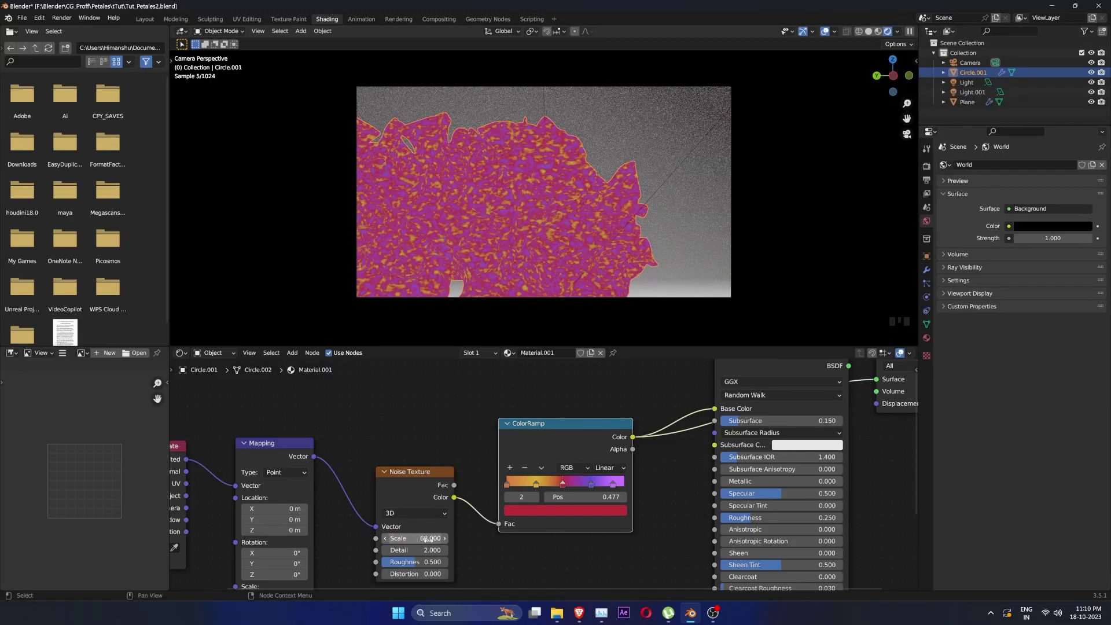
drag(428, 549, 394, 550)
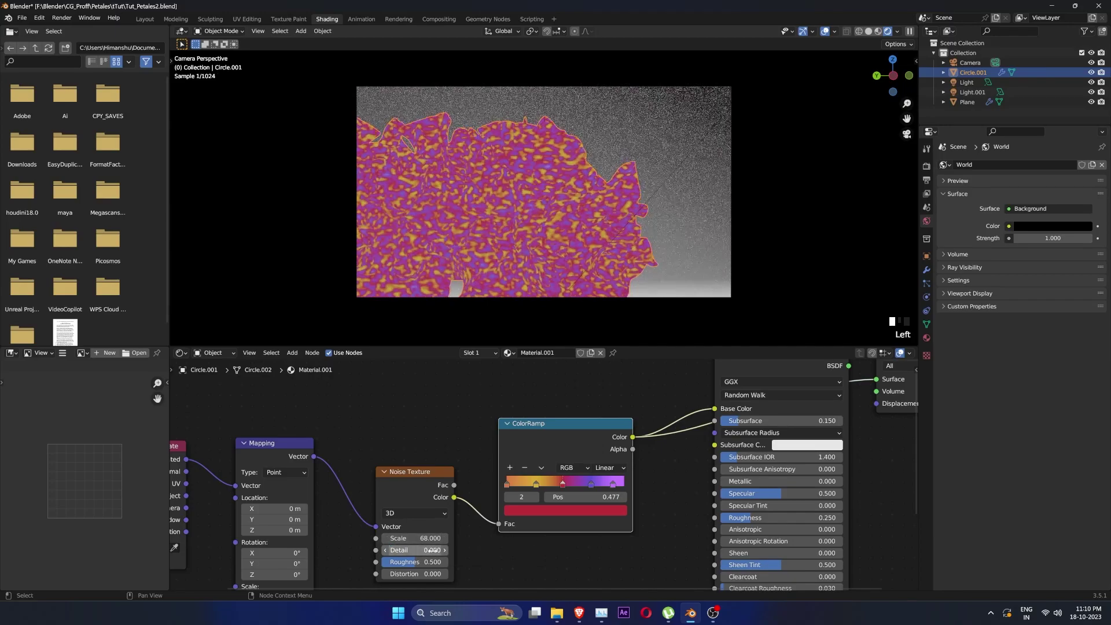
click(422, 563)
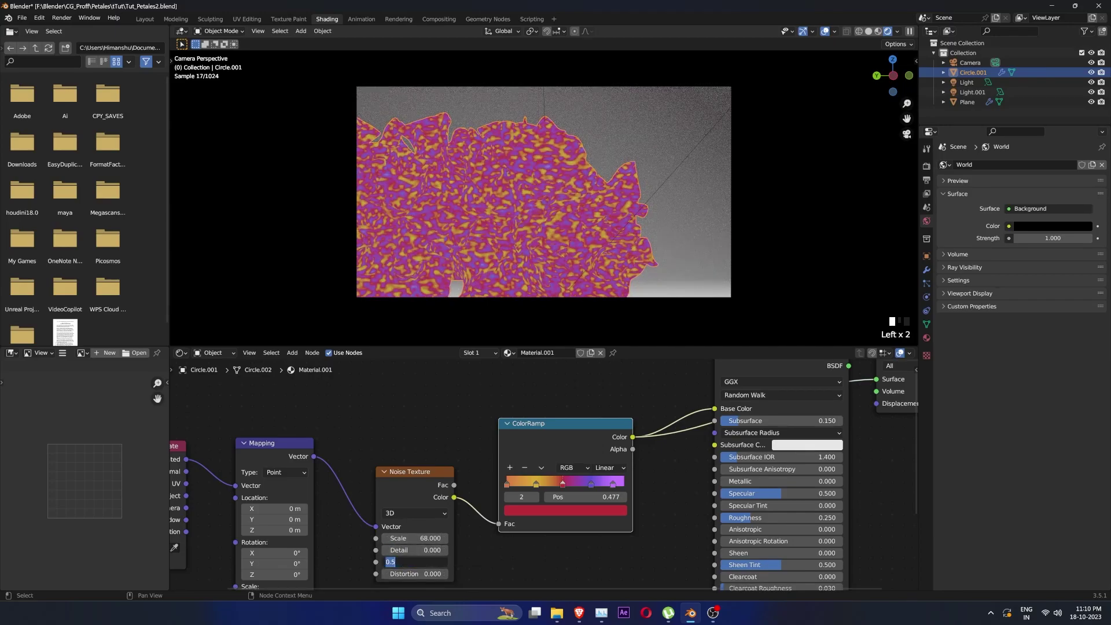
text(000)
key(Return)
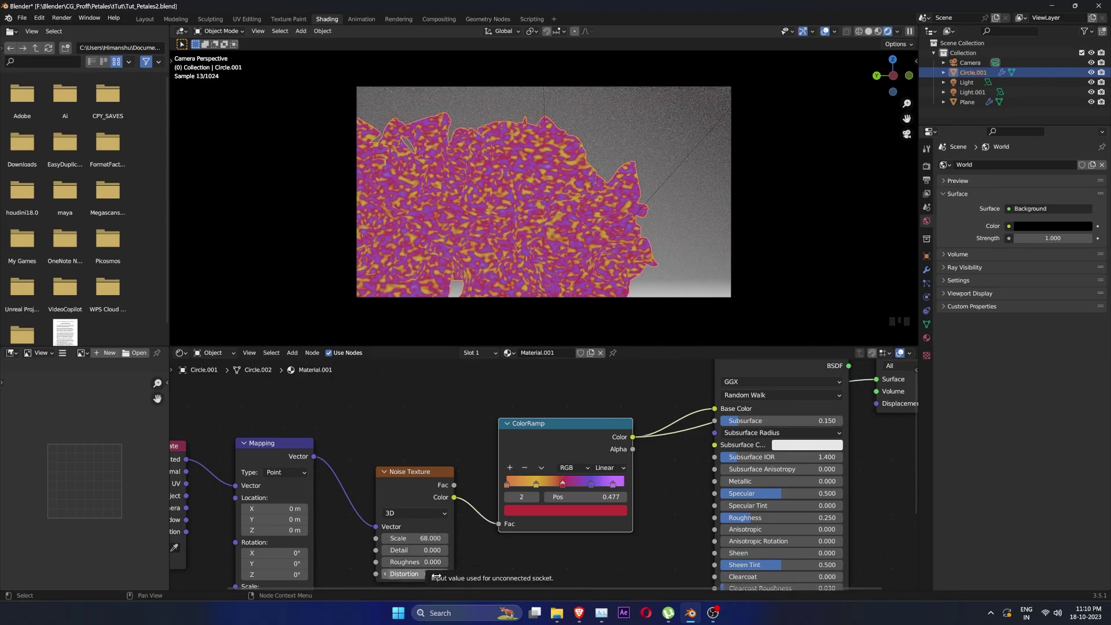
click(437, 577)
text(2)
key(Return)
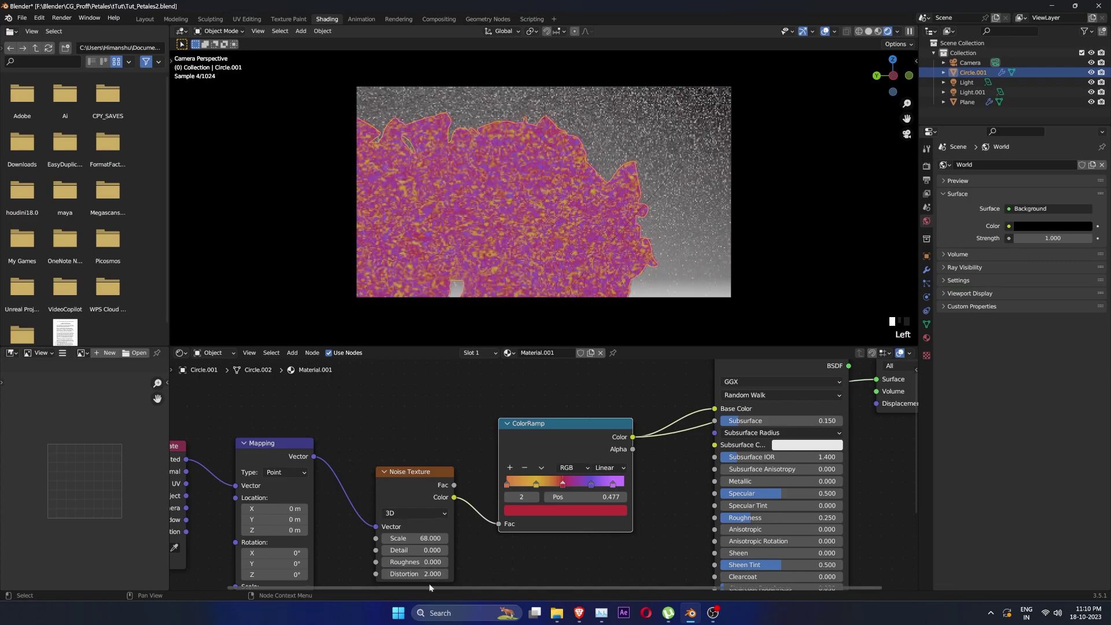
- Try Noise Texture Scale values of 0.6 and about 1.23, and undo the last Scale change
click(415, 538)
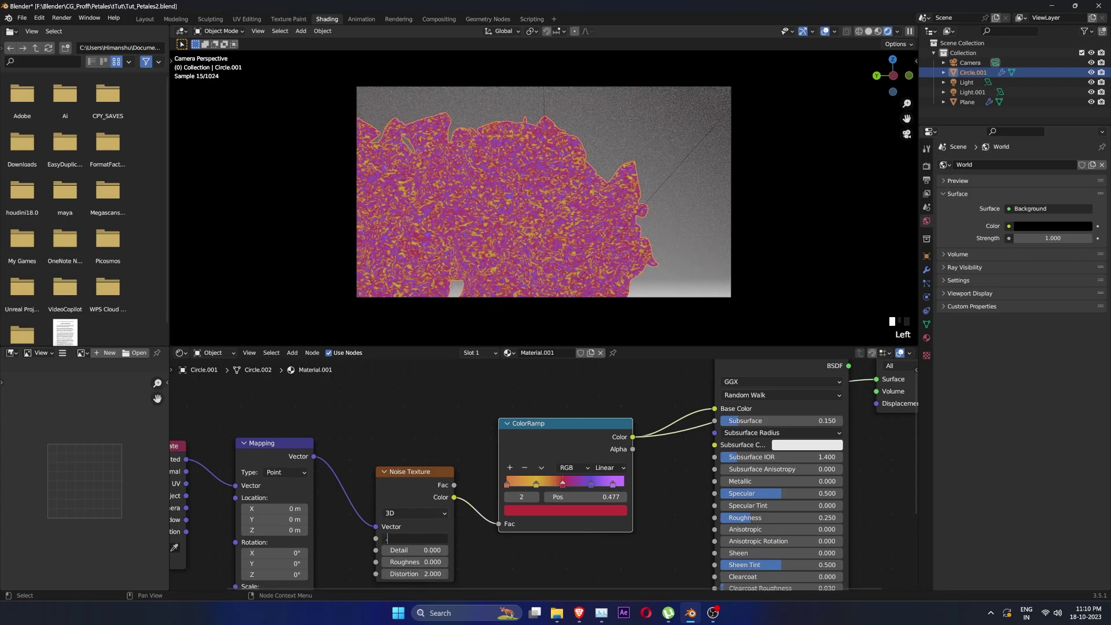
text(0.6)
key(Return)
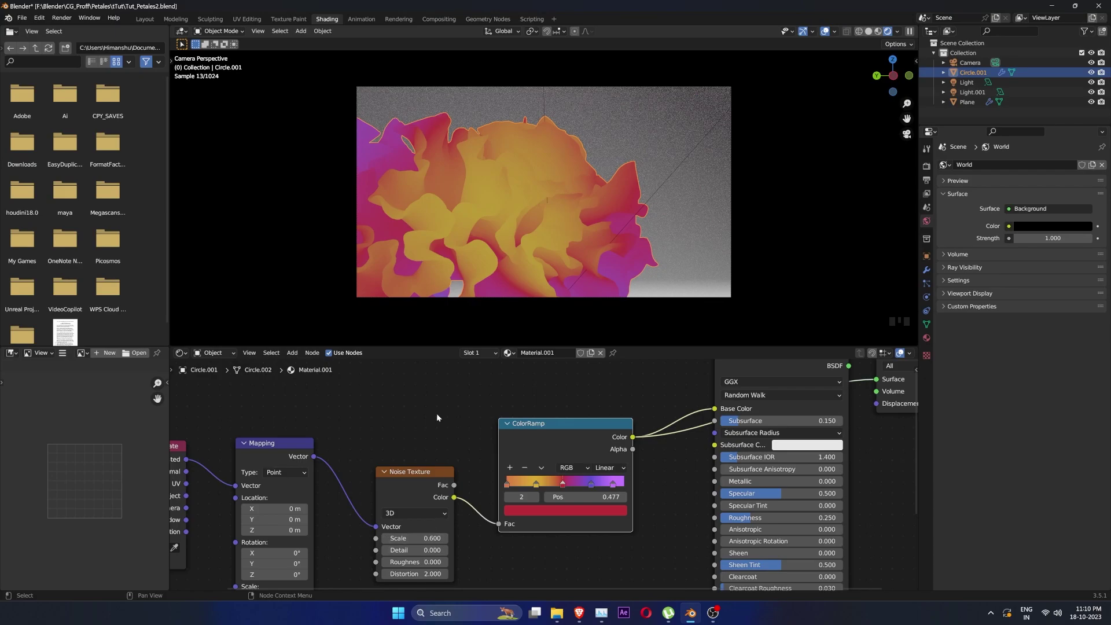
drag(428, 538, 463, 538)
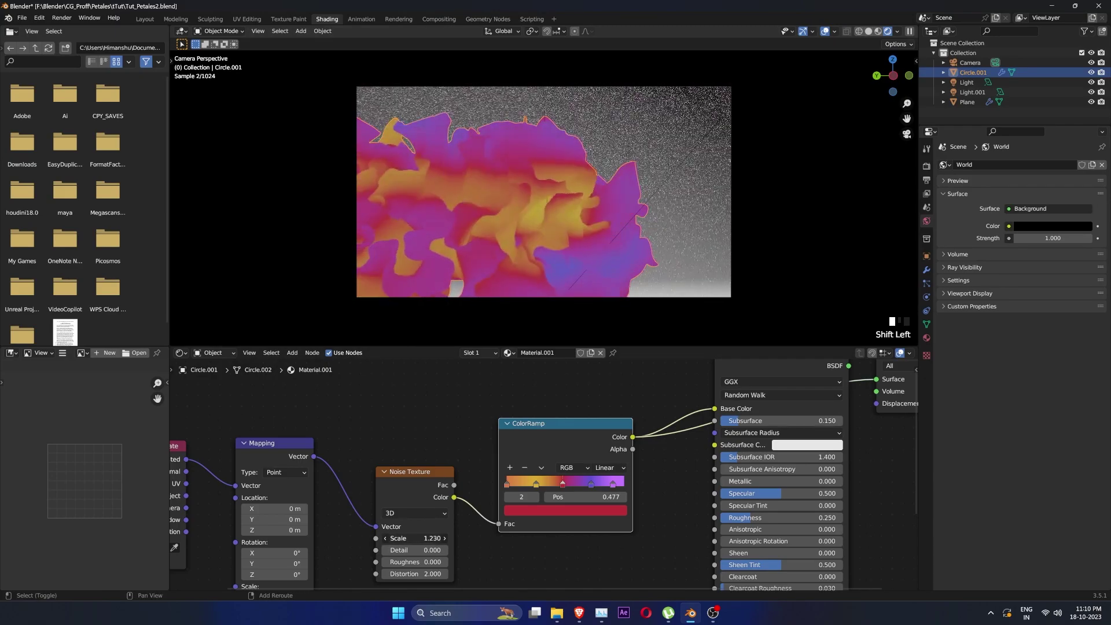
key(ctrl+z)
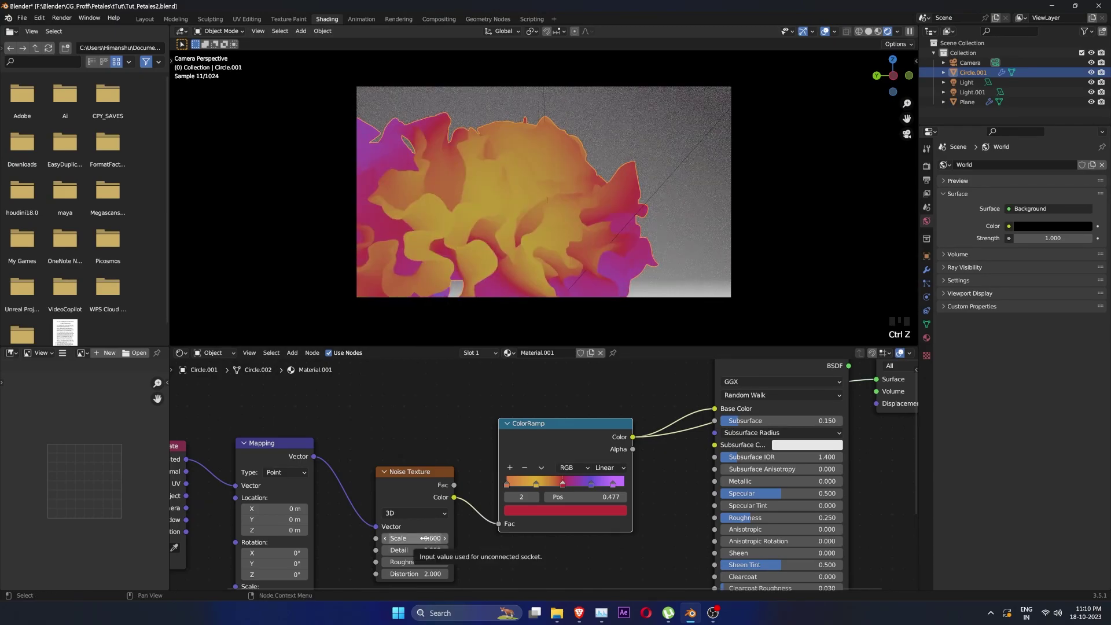
- Set the Noise Texture's Scale to 3 and reconnect the Principled BSDF to the Material Output
drag(426, 539, 560, 538)
text(3)
key(Return)
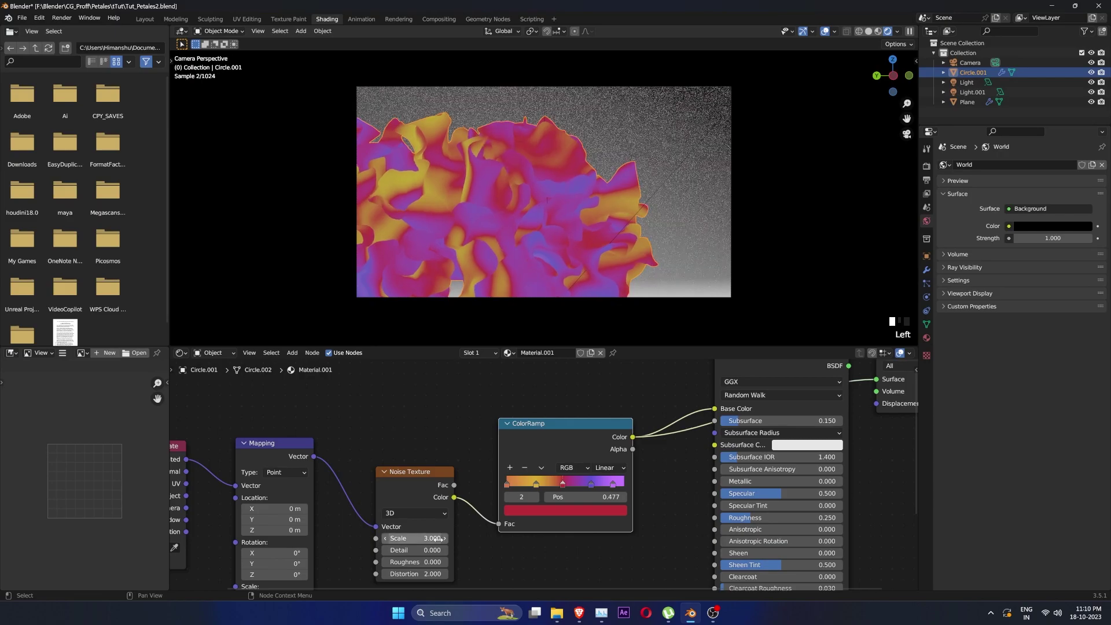
scroll(442, 499, down, 5)
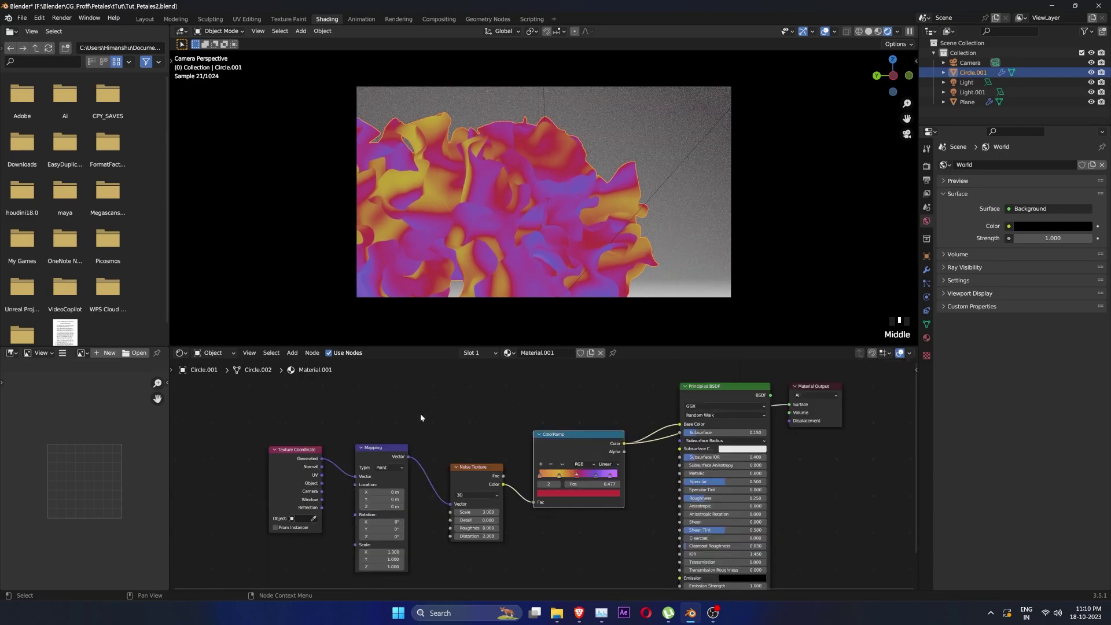
ctrl+shift+click(755, 391)
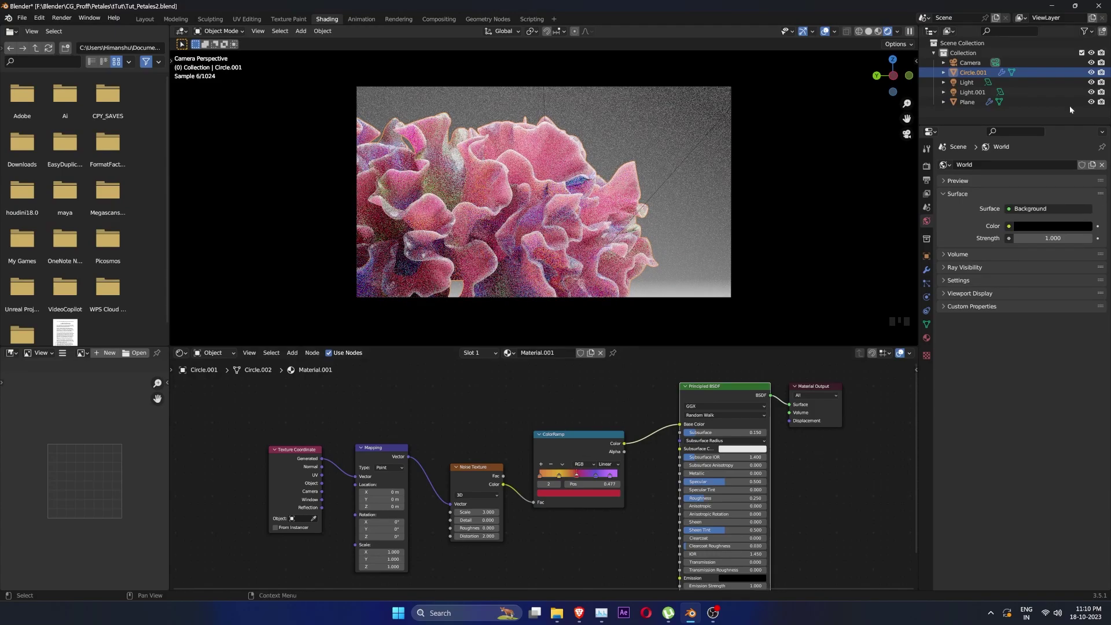
- Set the color management Look to High Contrast in the scene's render settings
click(926, 166)
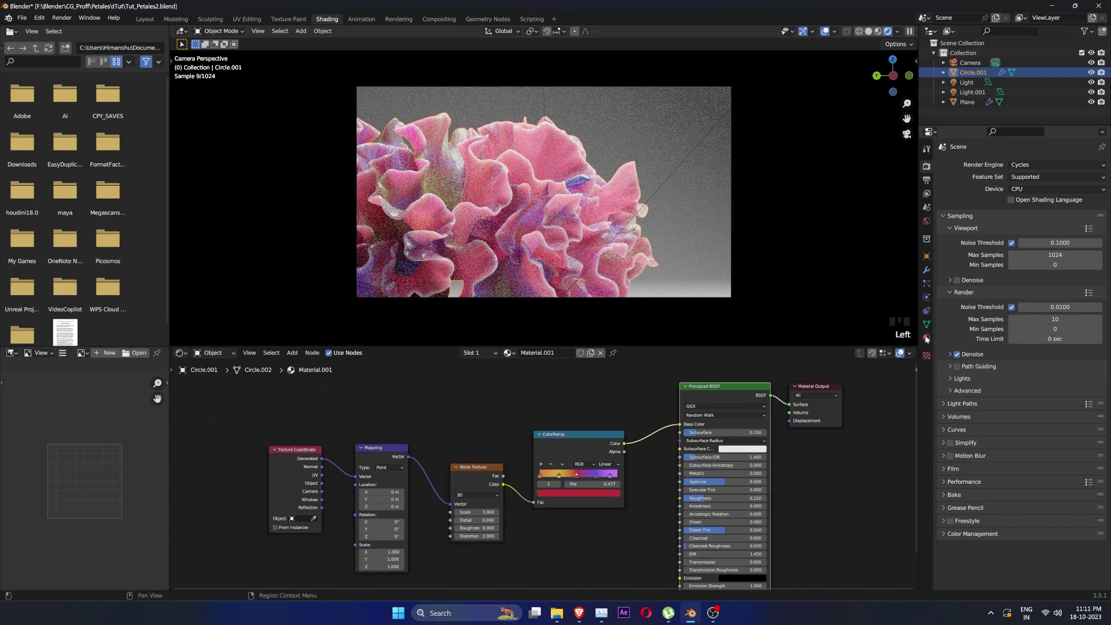
click(972, 533)
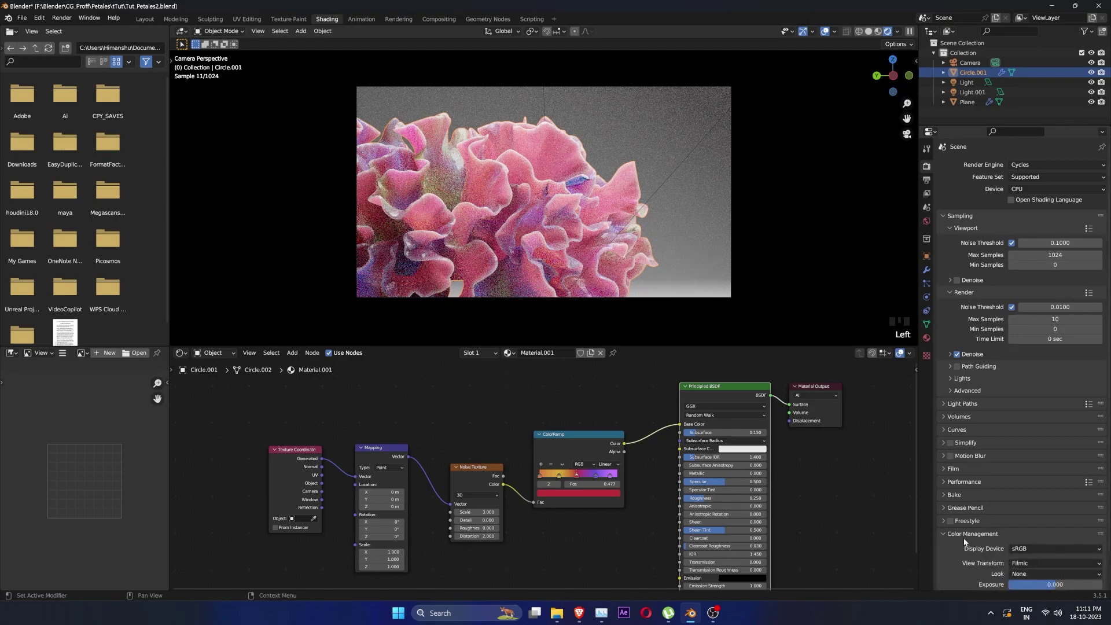
scroll(983, 532, down, 3)
click(1041, 532)
click(1029, 501)
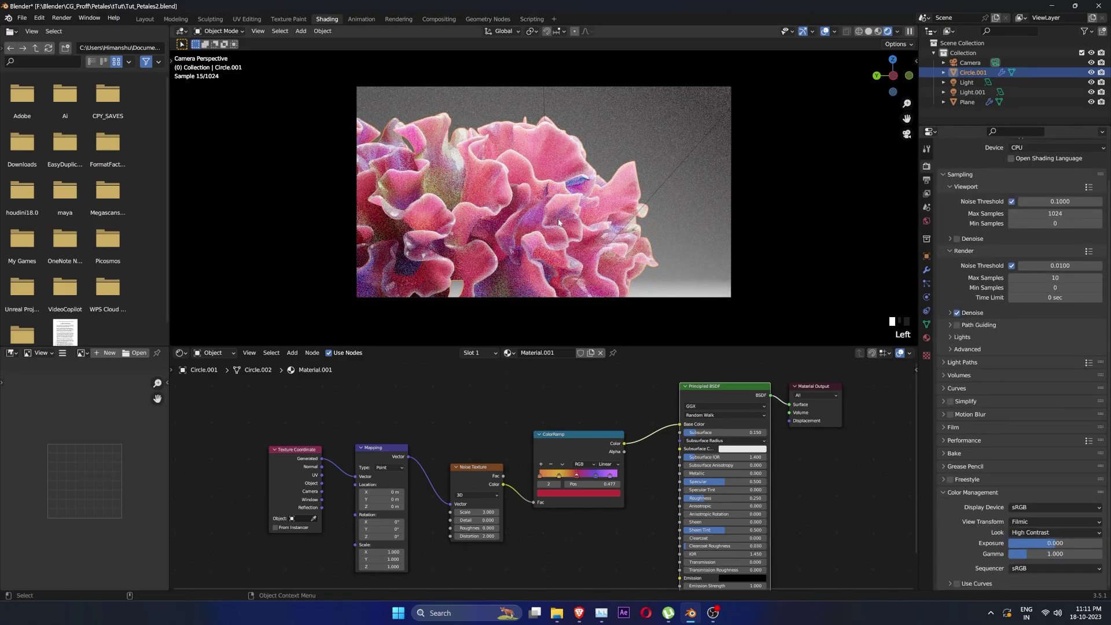
- Duplicate the Noise Texture node below the original and set the copy's Scale to 20 and Detail to 6
scroll(459, 461, up, 1)
key(shift+d)
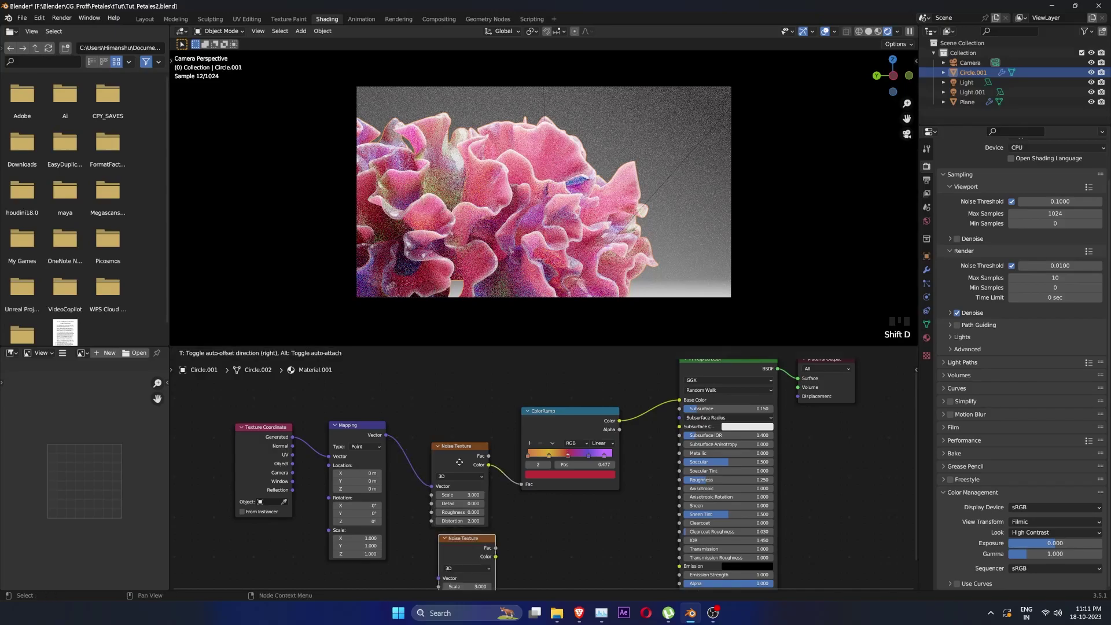
click(458, 511)
double_click(462, 544)
text(20)
key(Return)
double_click(470, 553)
text(6)
key(Return)
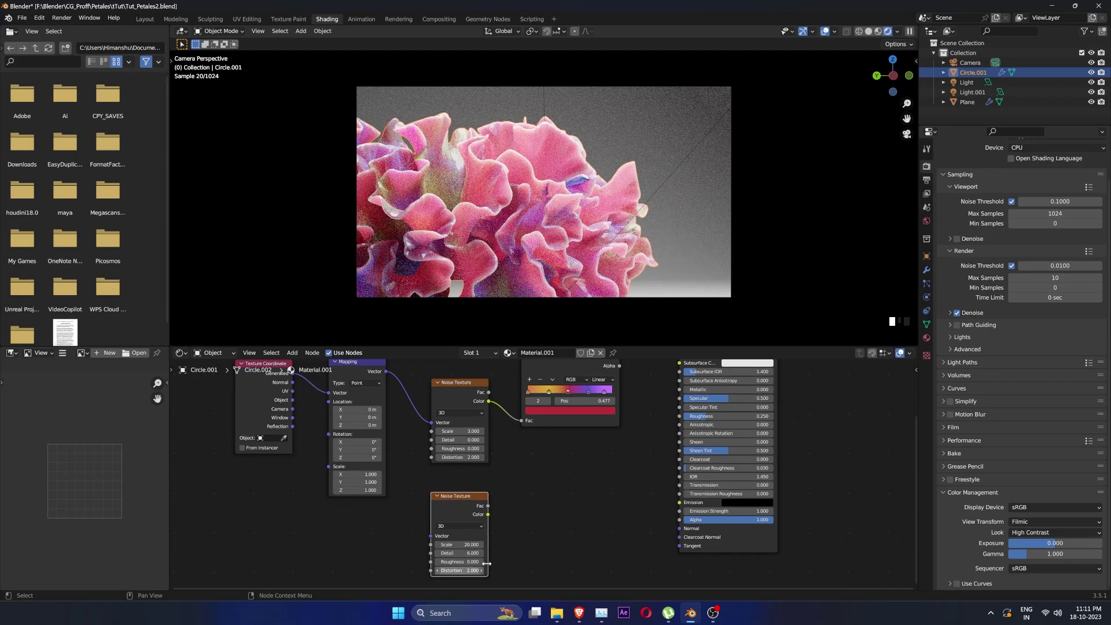
- Set the duplicated Noise Texture's Roughness to 1 and Distortion to 15
click(461, 562)
text(1)
key(Return)
click(460, 570)
text(15)
key(Return)
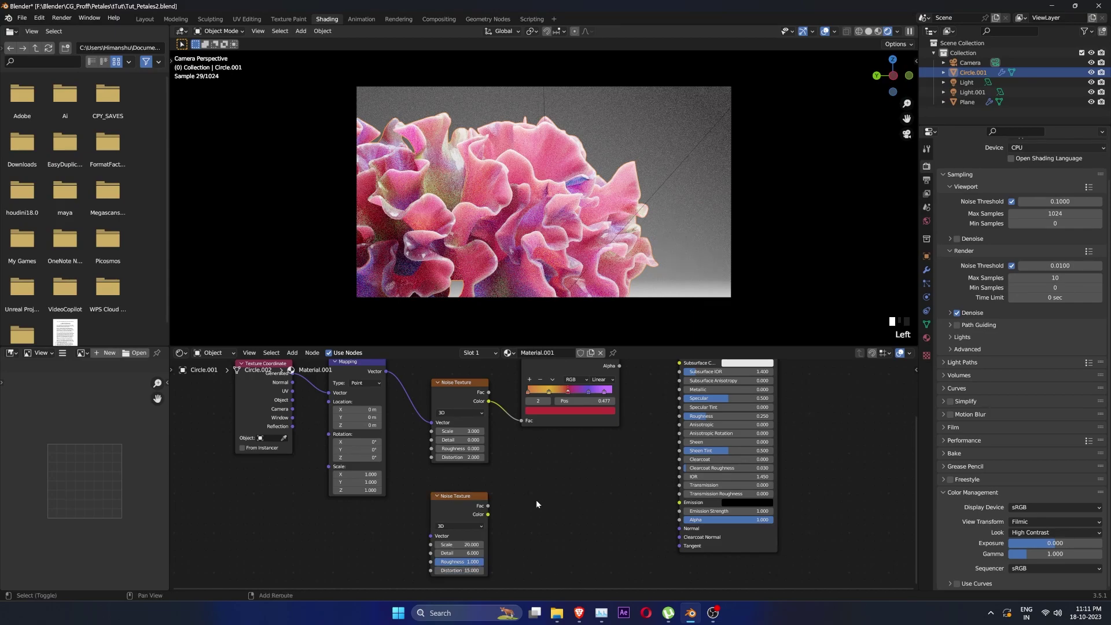
- Add a Bump node, link the second Noise Texture's Fac to its Height, and preview the bump on the mesh
key(shift+a)
text(bump)
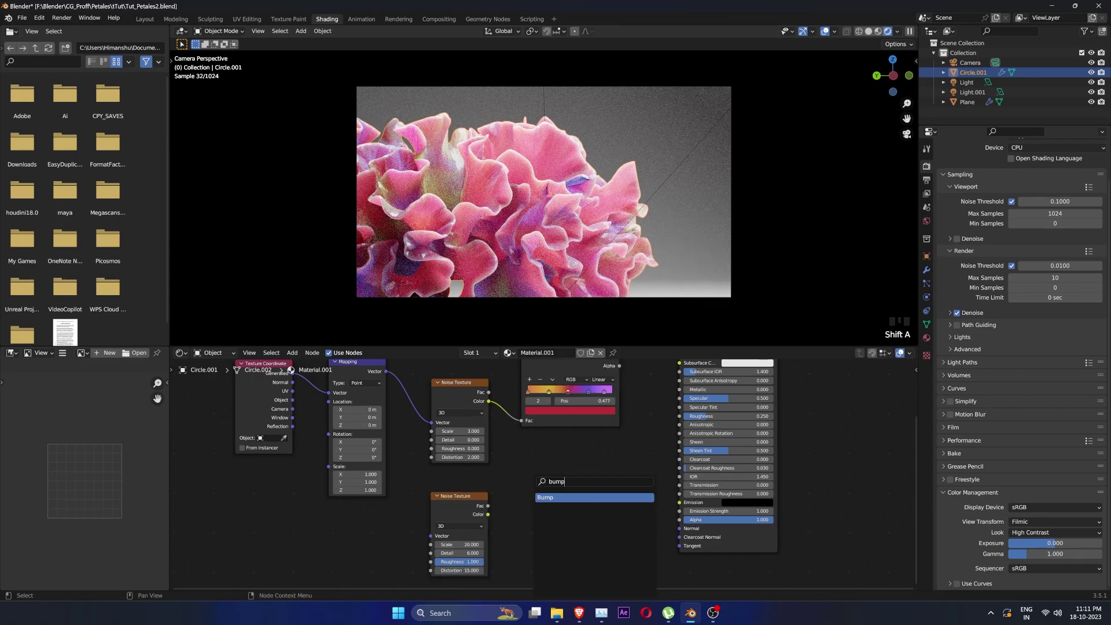
key(Return)
click(518, 518)
drag(488, 506, 505, 550)
ctrl+shift+click(530, 502)
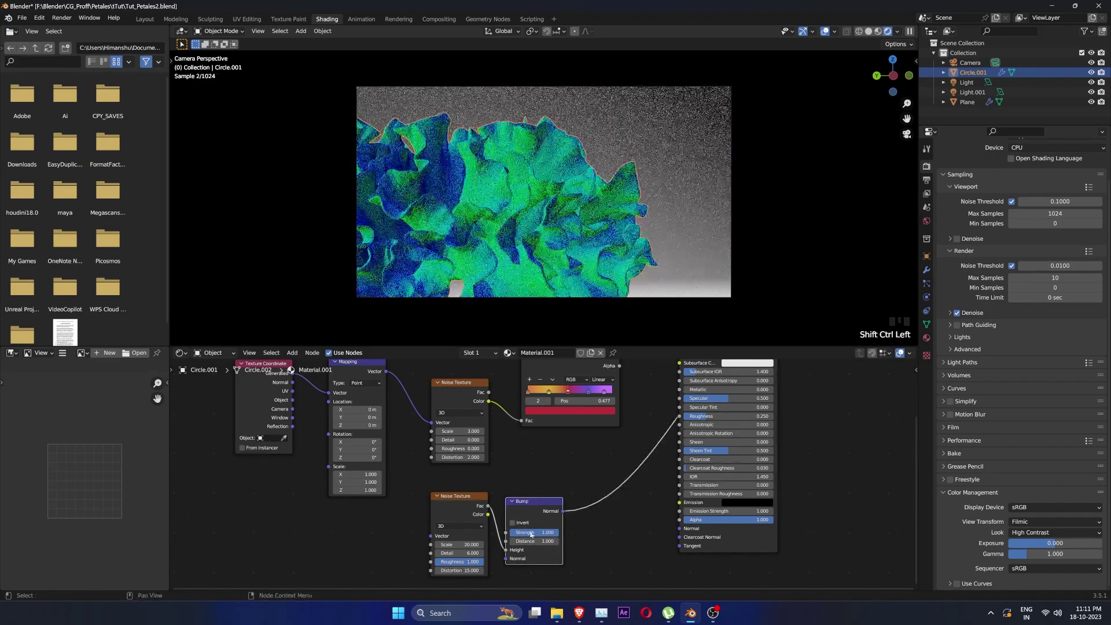
- Link the Bump's Normal output to the Principled BSDF's Normal input and send the shader back to the Material Output
drag(563, 511, 679, 529)
middle_drag(582, 465, 498, 528)
ctrl+shift+click(629, 431)
middle_drag(629, 431, 436, 533)
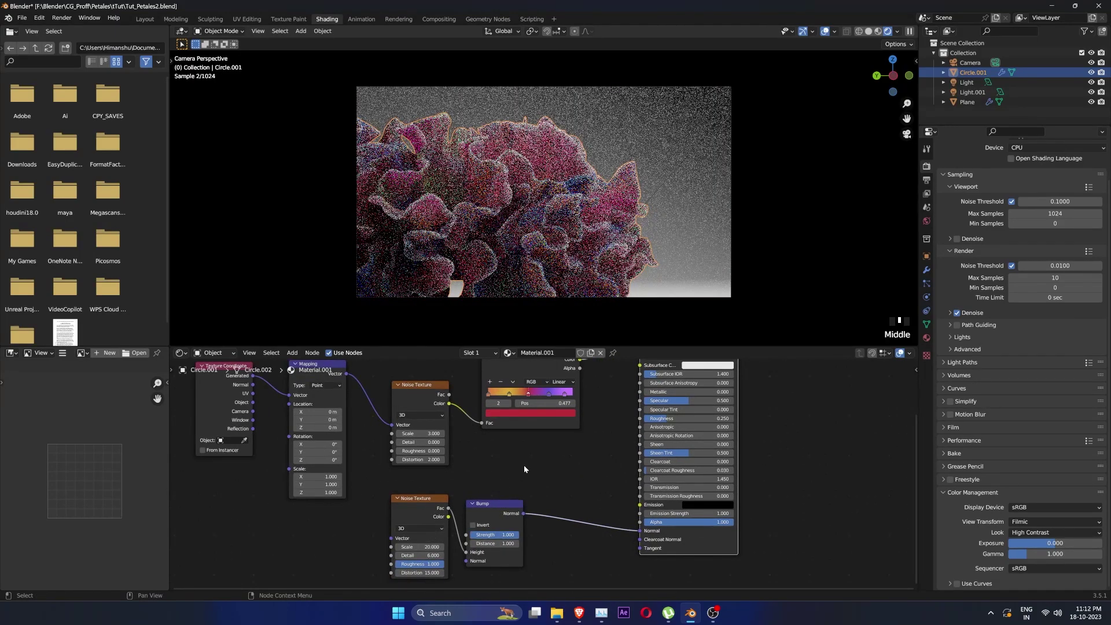
- Duplicate the Texture Coordinate and Mapping nodes and place the copies above the originals
middle_drag(523, 464, 571, 526)
middle_click(560, 501)
scroll(561, 536, down, 2)
scroll(514, 428, down, 3)
drag(377, 426, 465, 470)
key(shift+d)
click(465, 387)
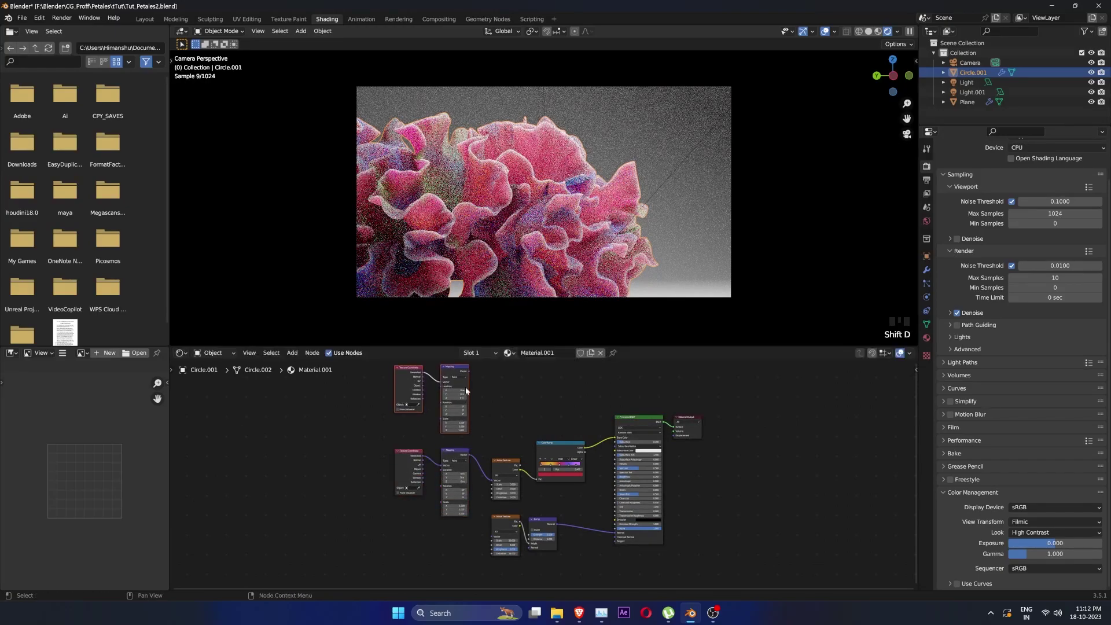
- Add a ColorRamp beside the duplicated Mapping node, link Mapping's Vector to its Fac, and preview the ramp on the mesh
middle_drag(528, 386, 512, 457)
key(shift+a)
click(513, 456)
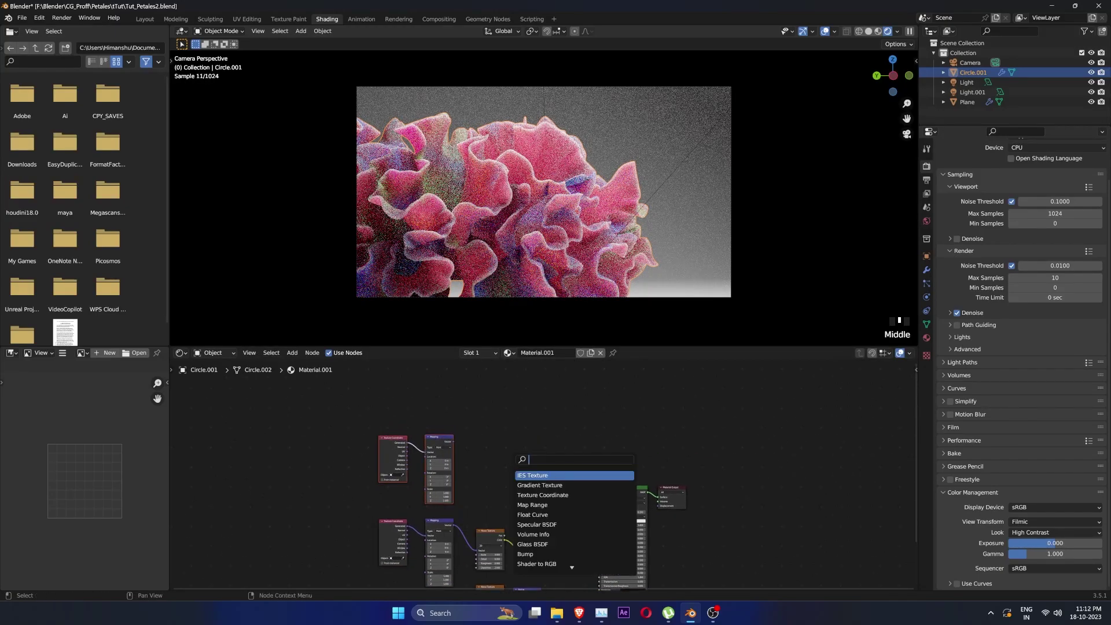
text(colo)
key(Return)
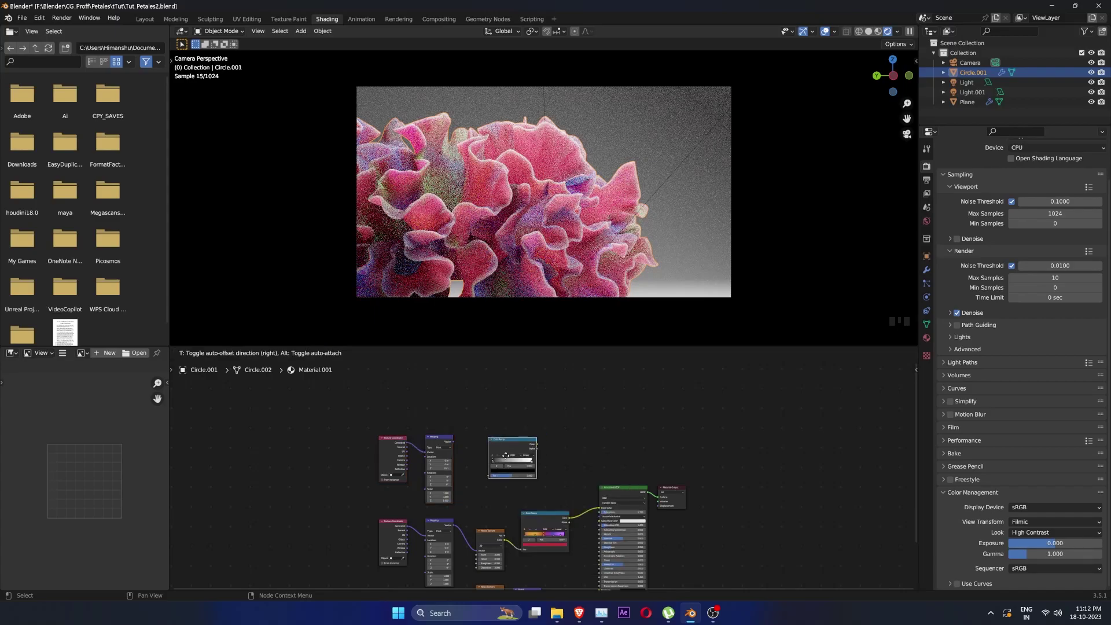
click(496, 470)
scroll(495, 469, up, 5)
drag(410, 425, 454, 490)
drag(519, 467, 503, 470)
ctrl+shift+click(508, 471)
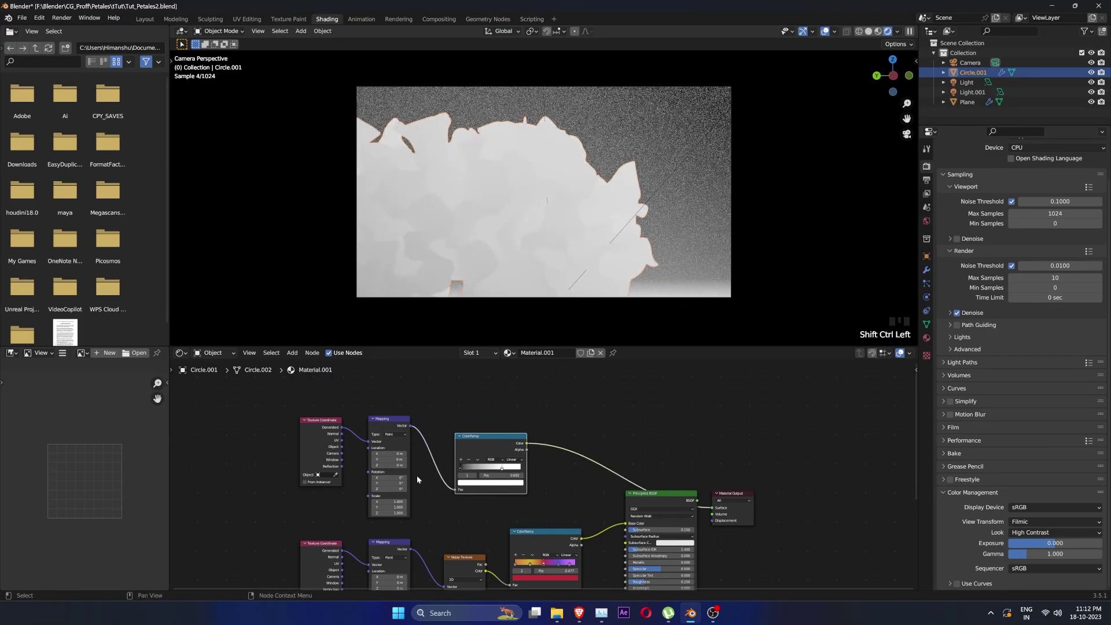
- Color the new ColorRamp's light stop pinkish red and its dark stop very dark red
click(499, 483)
drag(482, 405, 480, 485)
click(480, 482)
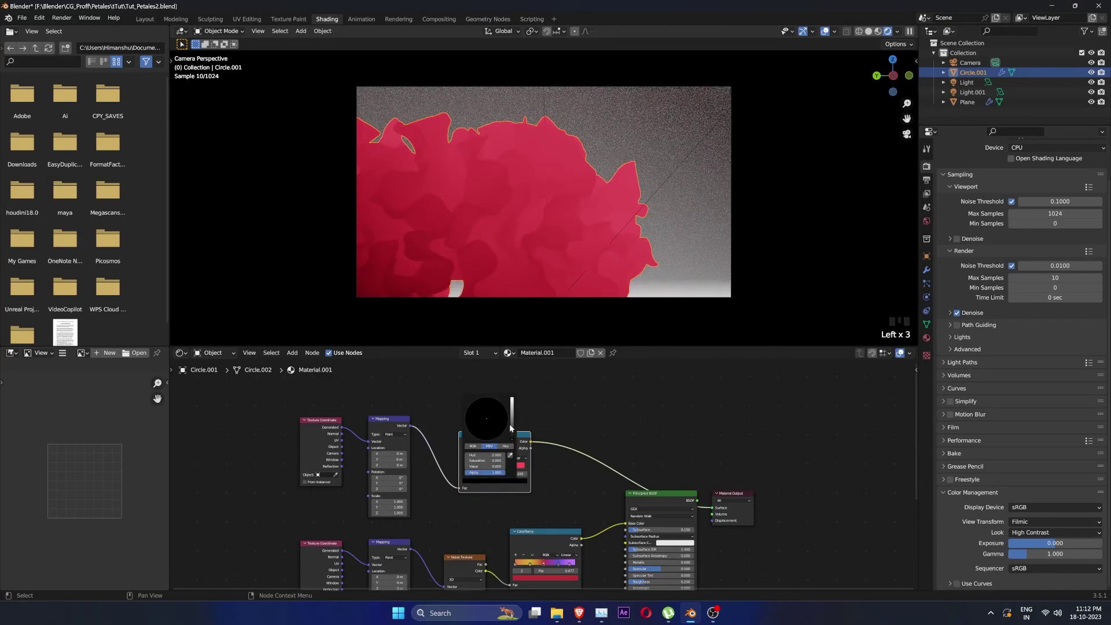
click(520, 466)
drag(512, 403, 511, 431)
- Add a Glass BSDF and a Glossy BSDF, and link the red ColorRamp's Color output to both Color inputs
middle_drag(552, 467, 505, 472)
key(shift+a)
text(gl)
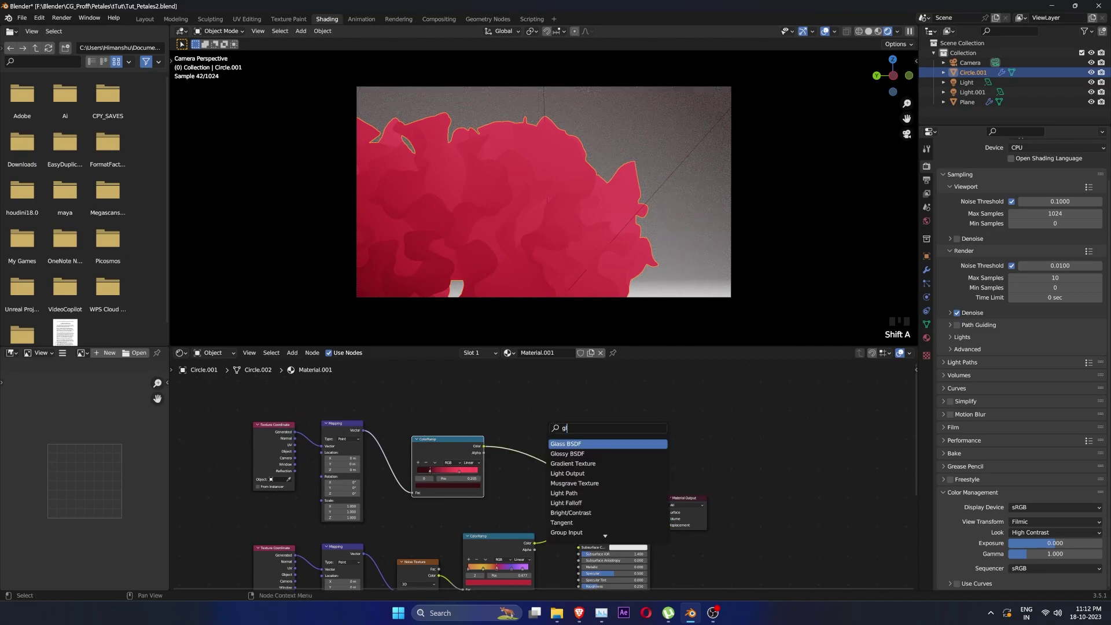
click(582, 444)
click(537, 401)
key(shift+a)
click(543, 409)
text(gl)
click(562, 435)
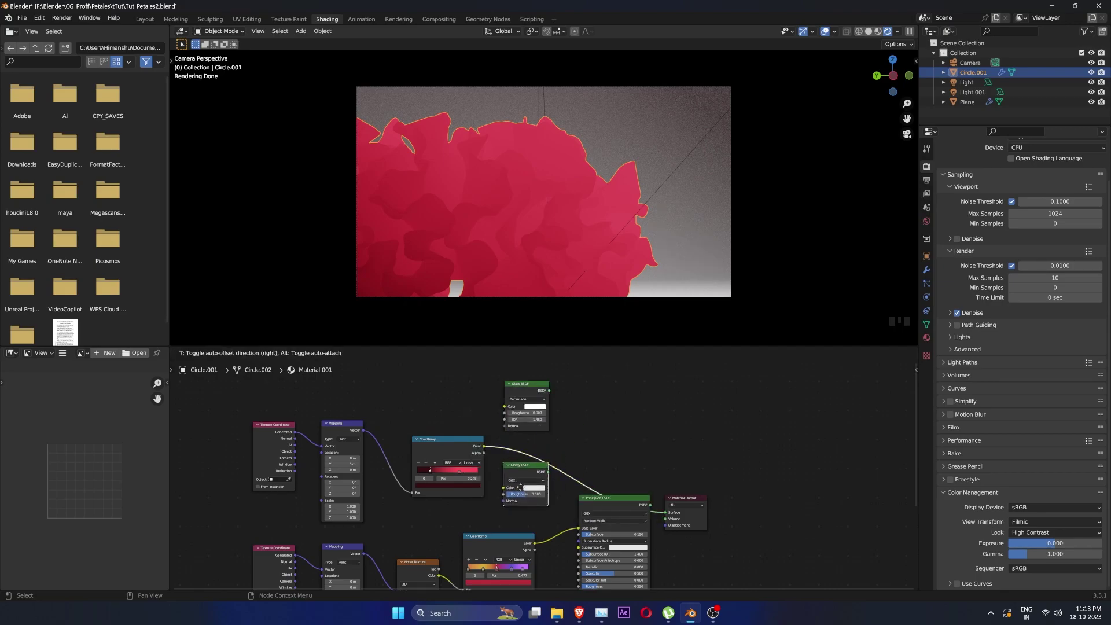
click(521, 489)
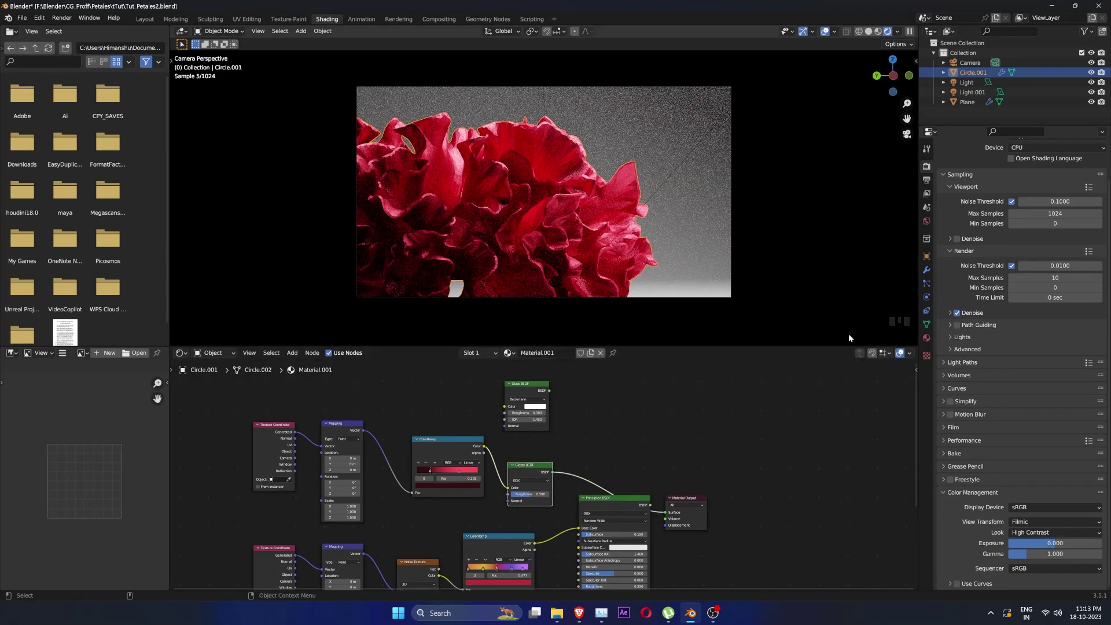
drag(484, 447, 505, 407)
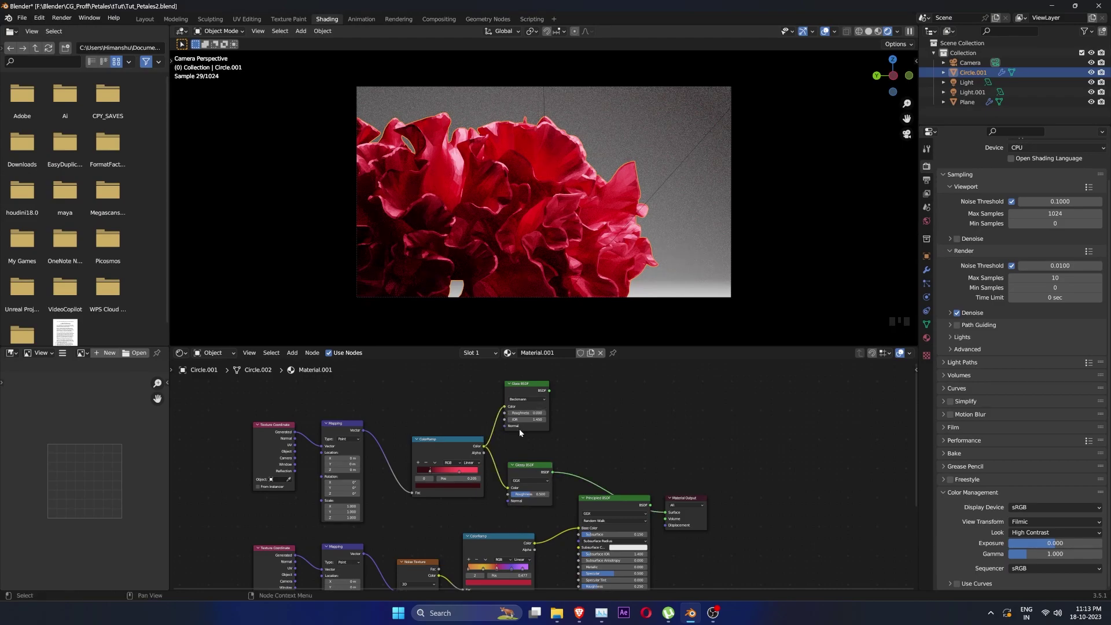
- Set the Glass BSDF's Roughness to 0.66 and the Glossy BSDF's Roughness to 0.35
click(530, 414)
text(.66)
key(Return)
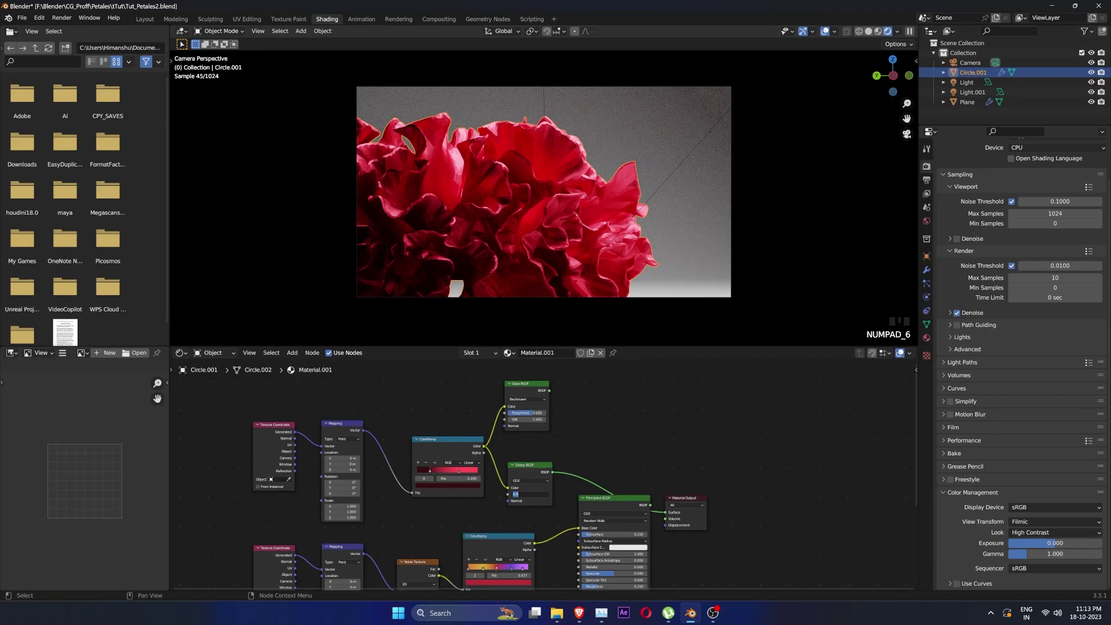
text(.35)
key(Return)
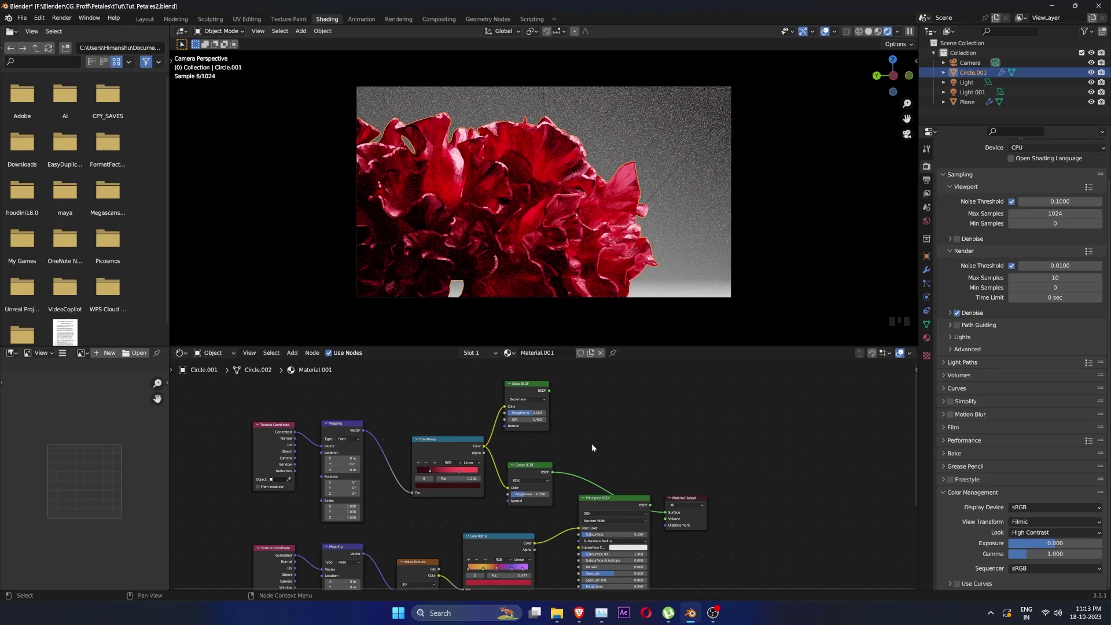
- Add a Mix Shader combining the Glass and Glossy BSDFs and send it to the Material Output
key(shift+a)
text(mix)
click(611, 472)
click(611, 463)
drag(552, 471, 591, 453)
drag(548, 391, 589, 445)
ctrl+shift+click(613, 431)
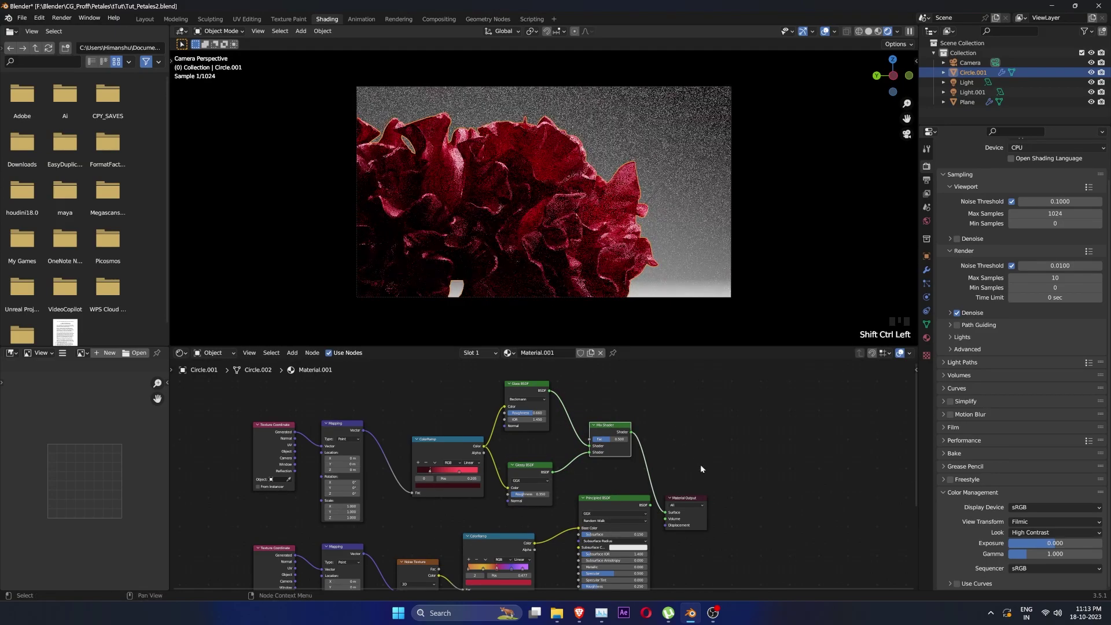
- Add a Noise Texture above the glass and glossy setup and feed it from another Texture Coordinate and Mapping pair
alt+middle_drag(628, 415, 683, 530)
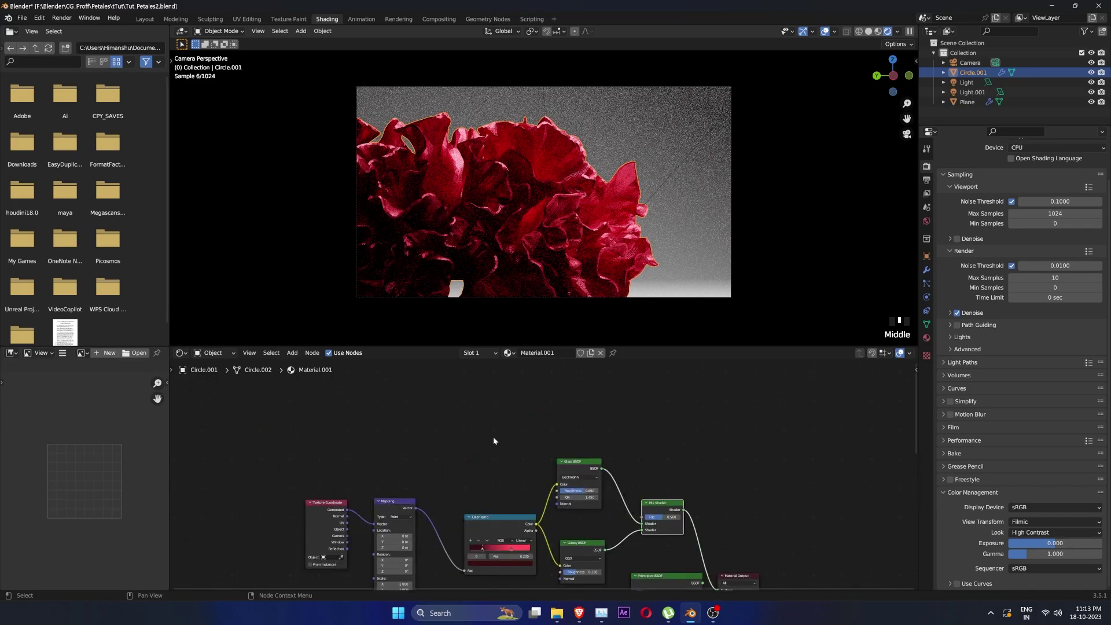
key(shift+a)
click(493, 436)
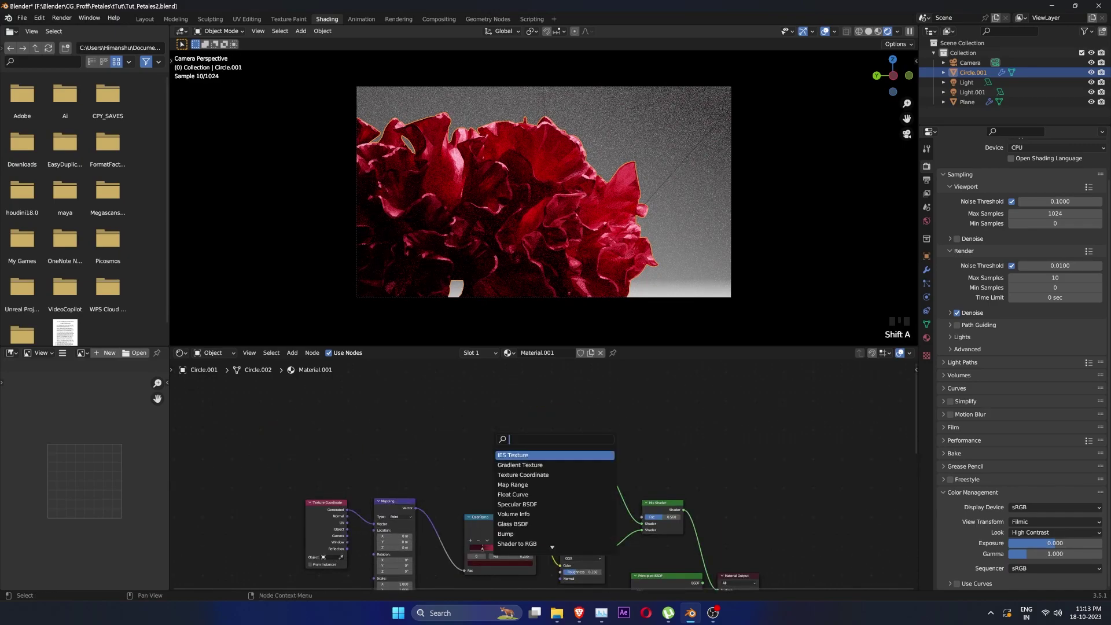
text(nl)
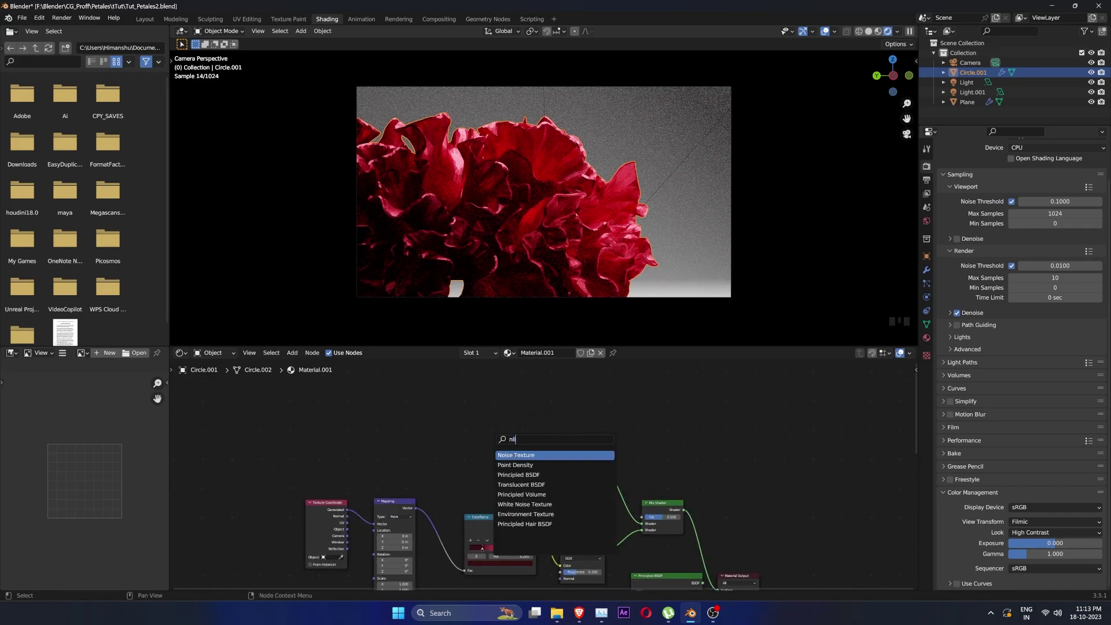
key(Return)
click(440, 405)
key(shift+d)
click(389, 394)
drag(396, 394, 421, 416)
- Add a ColorRamp after the new Noise Texture, link the noise's Fac into it, and preview it on the mesh
key(shift+a)
text(colo)
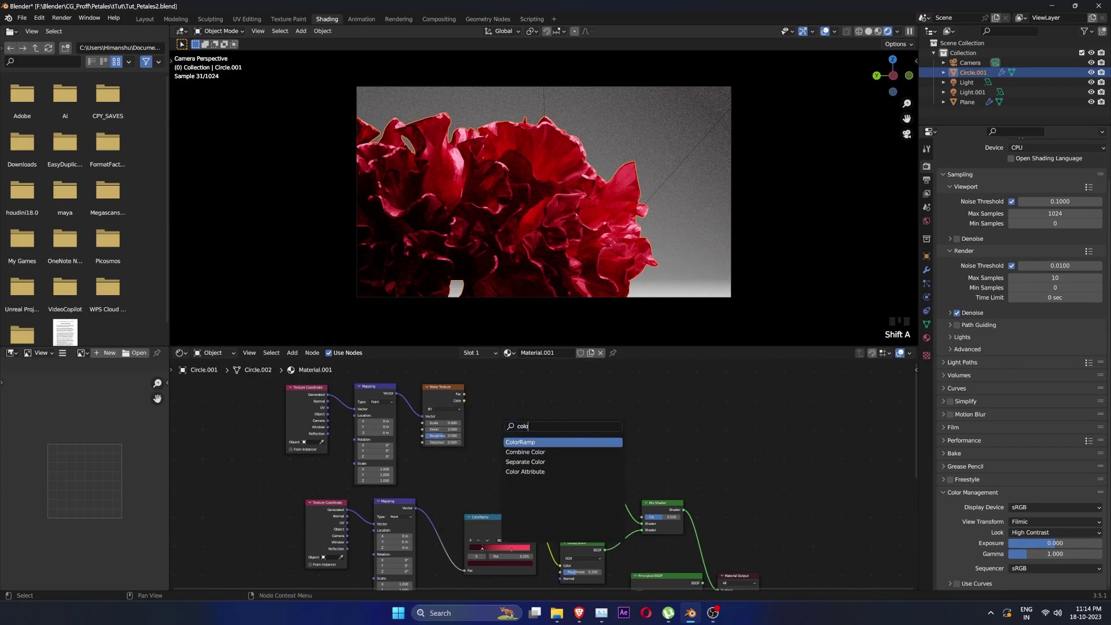
key(Return)
click(495, 439)
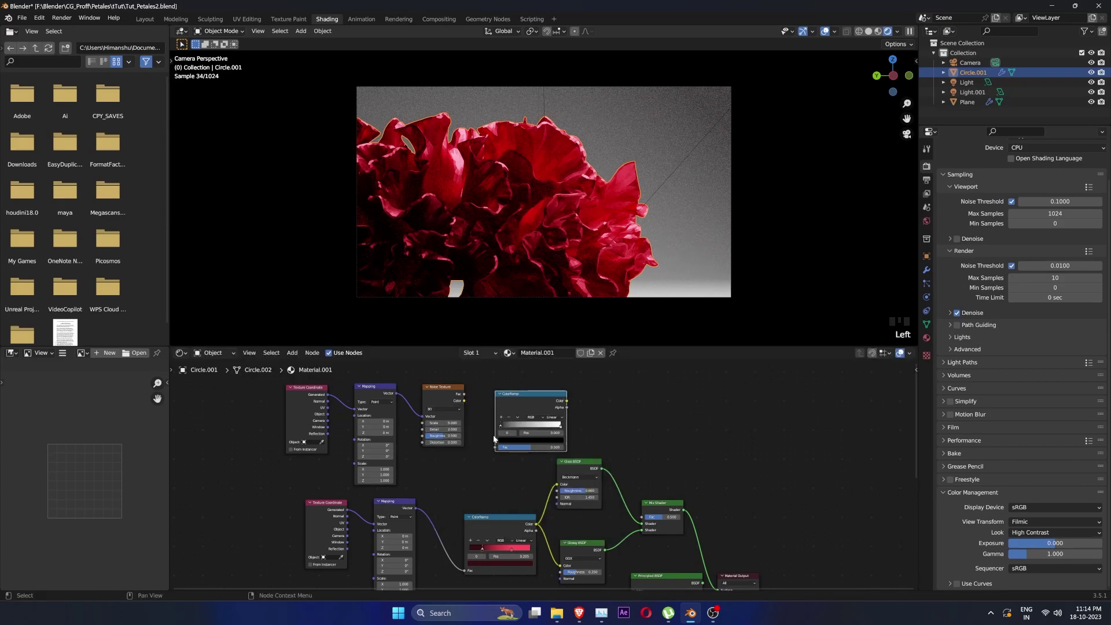
drag(466, 397, 496, 447)
ctrl+shift+click(521, 398)
- Set the new Noise Texture's Scale to 5.7, Detail and Roughness to 0, and Distortion to 2
double_click(443, 423)
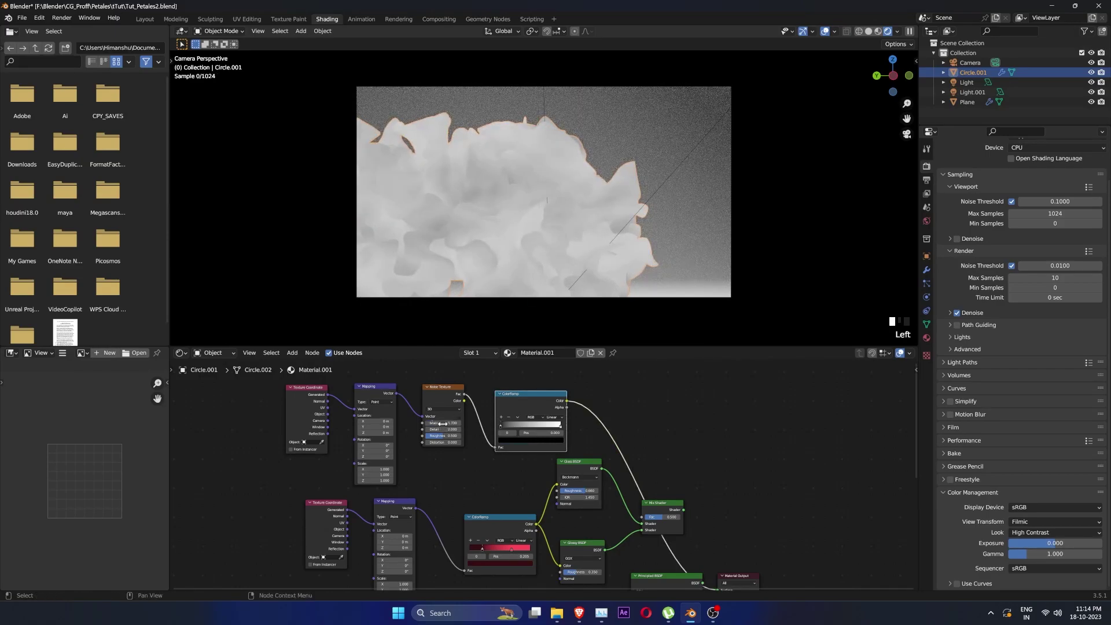
text(5.7)
key(Return)
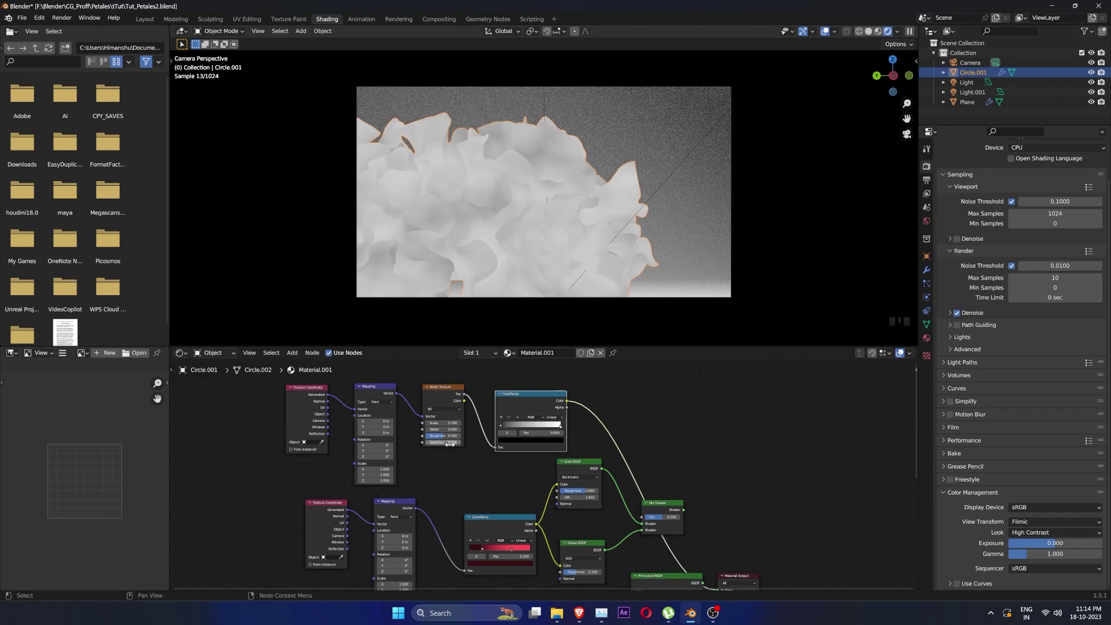
drag(448, 429, 429, 436)
double_click(431, 442)
text(2)
key(Return)
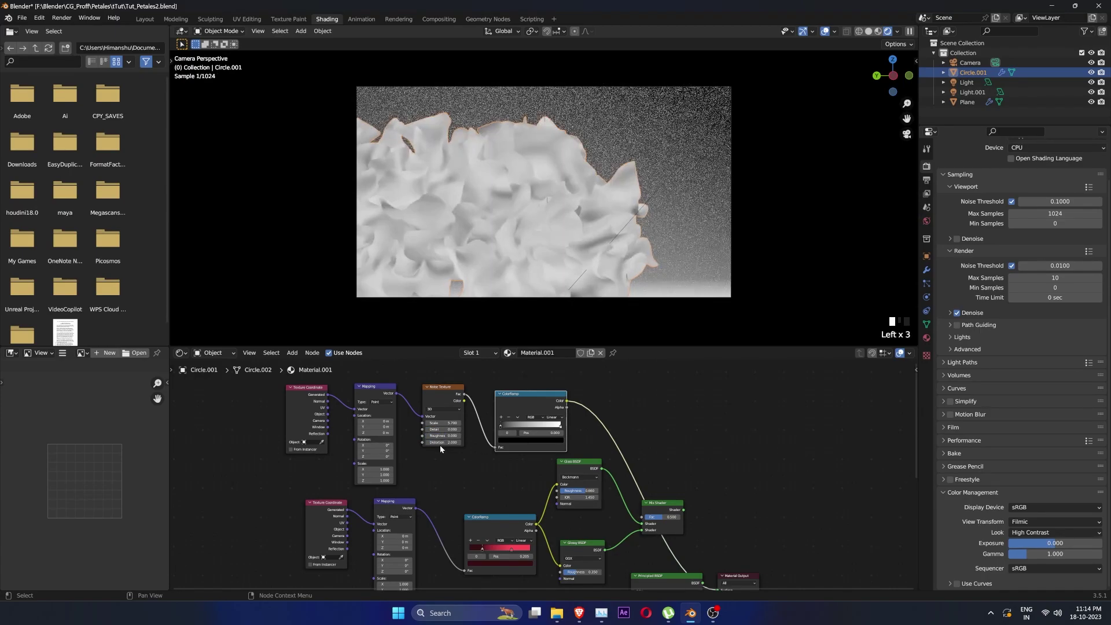
- Flip and tighten the black-and-white ColorRamp, and link its Color to the Fac of the Mix Shader feeding the output
drag(562, 427, 534, 428)
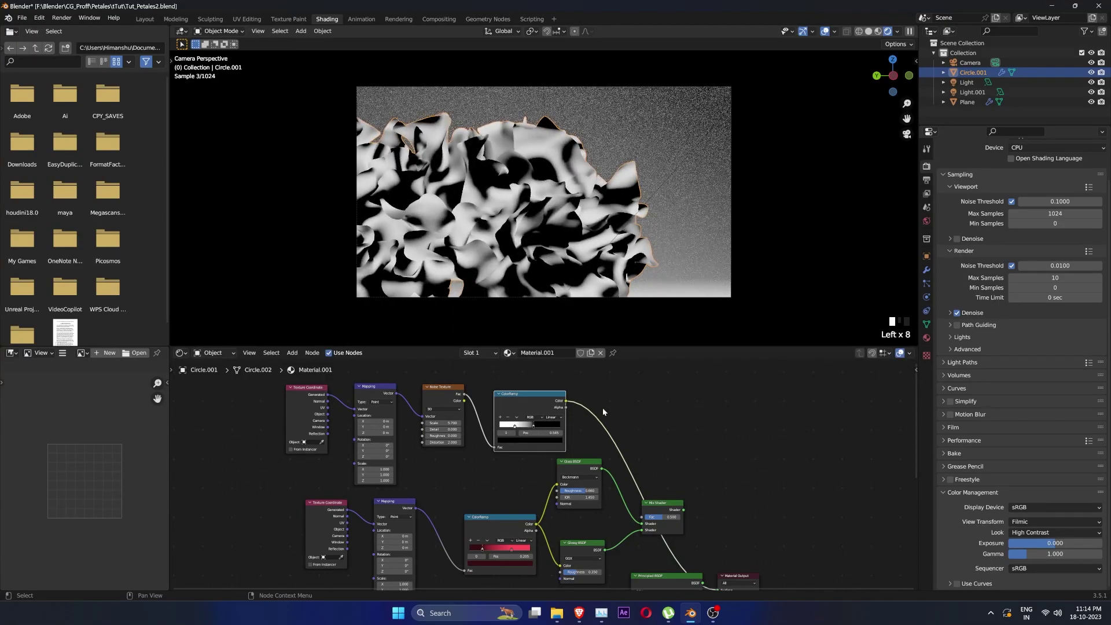
middle_drag(602, 410, 584, 385)
drag(548, 376, 623, 492)
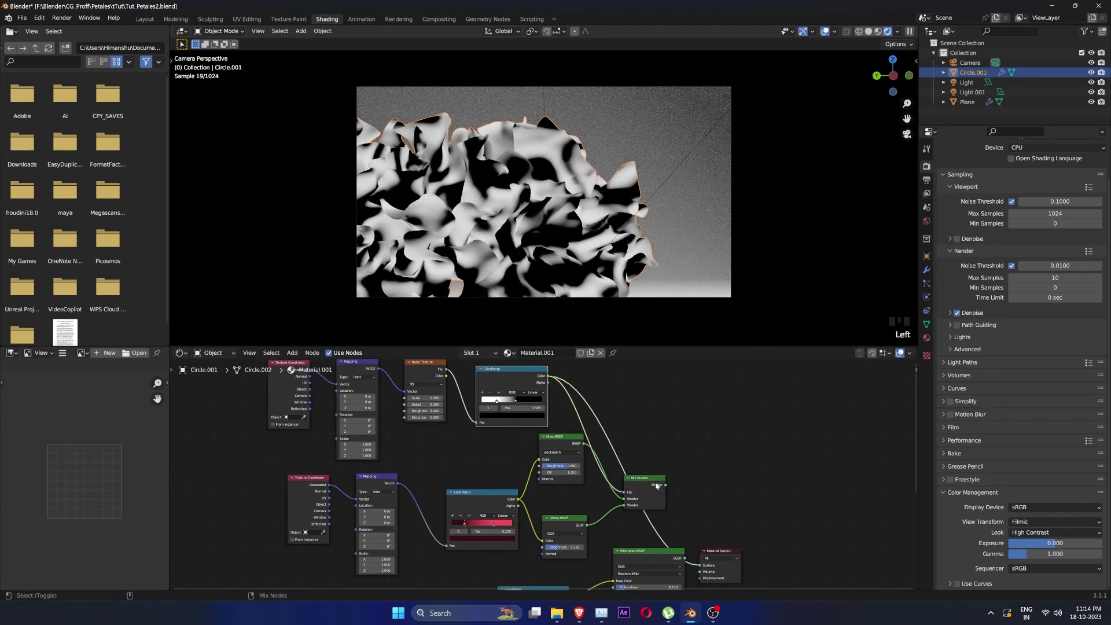
middle_drag(685, 547, 682, 469)
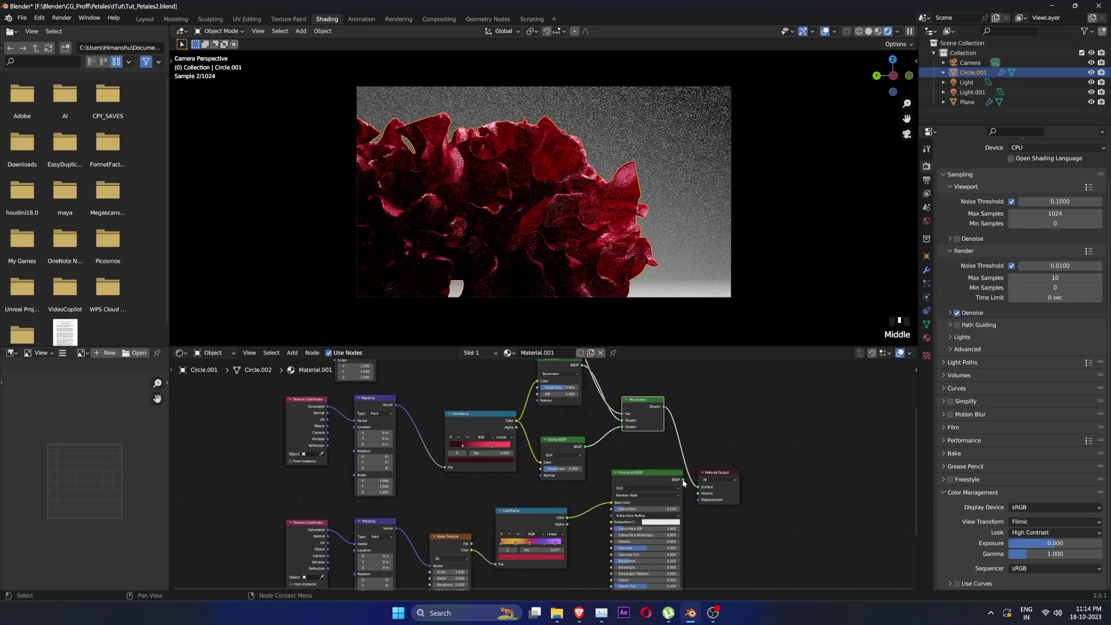
- Move the Material Output outward and insert a second Mix Shader before it, linking the Principled BSDF to its second Shader input
drag(759, 453, 726, 505)
drag(726, 474, 828, 462)
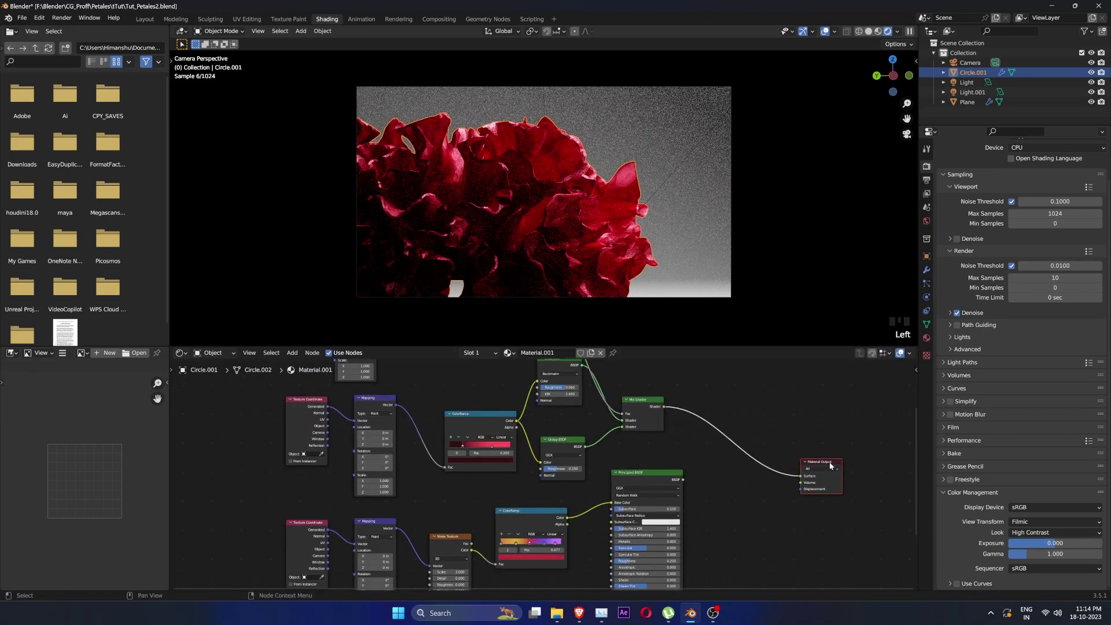
key(shift+a)
click(741, 415)
text(mix)
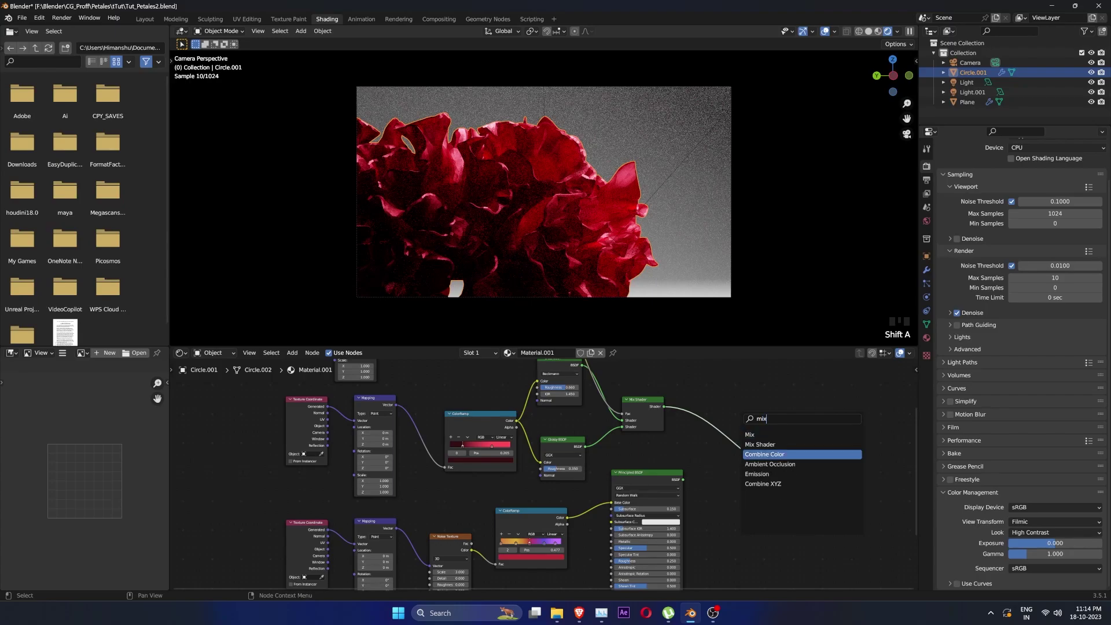
click(766, 444)
click(752, 463)
drag(684, 479, 727, 460)
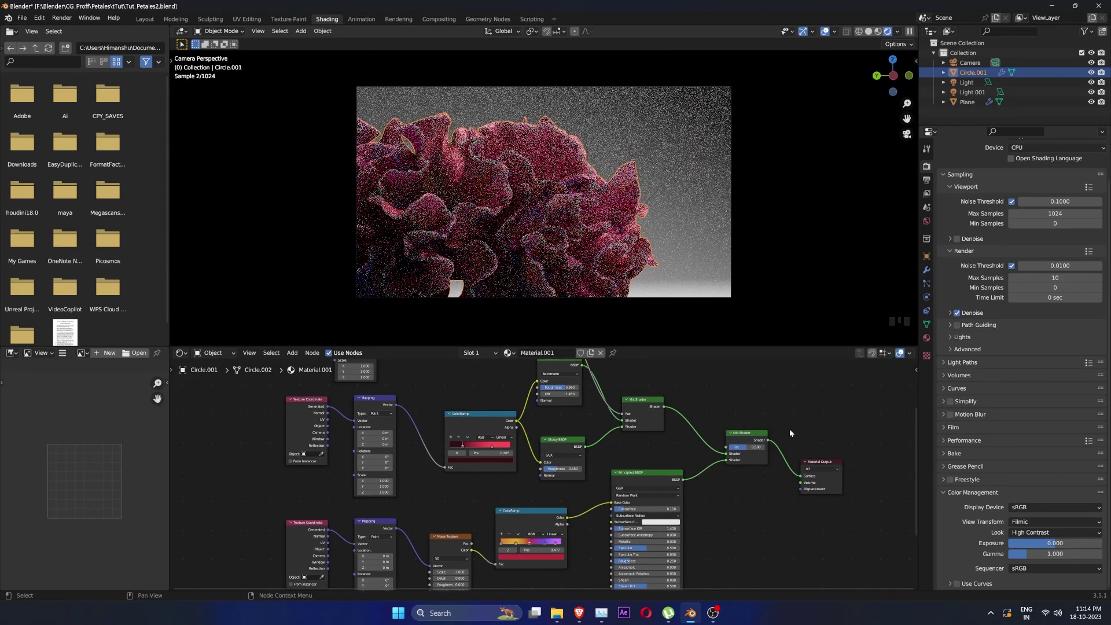
- Change the light stop of the glass and glossy ColorRamp to orange and preview the first Mix Shader
click(499, 448)
click(492, 446)
click(486, 460)
drag(477, 417, 467, 419)
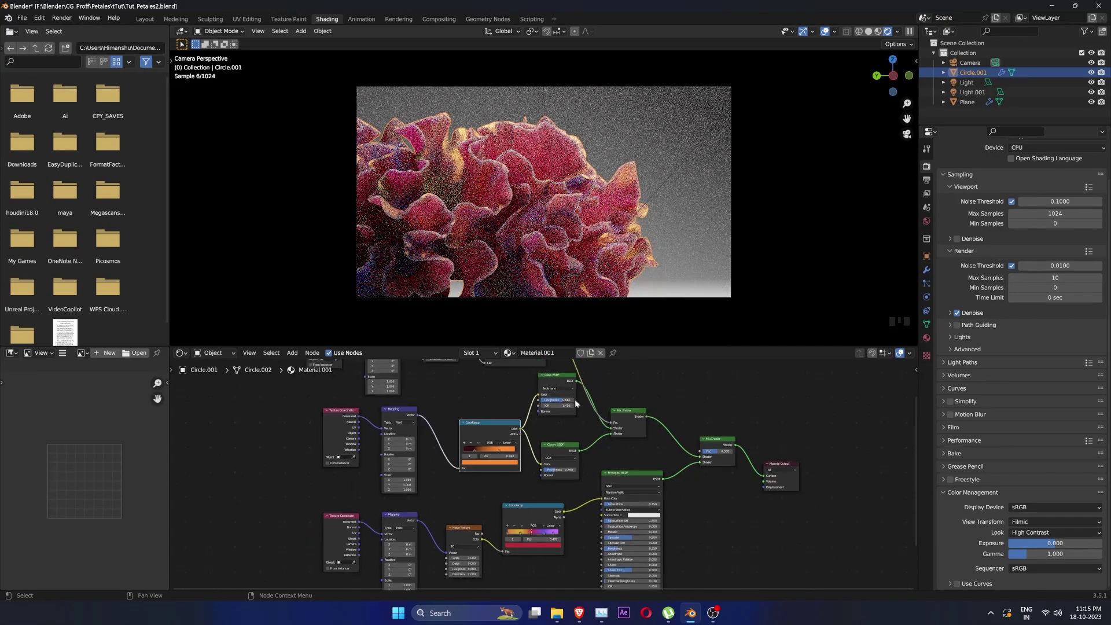
scroll(575, 400, down, 2)
ctrl+shift+click(628, 420)
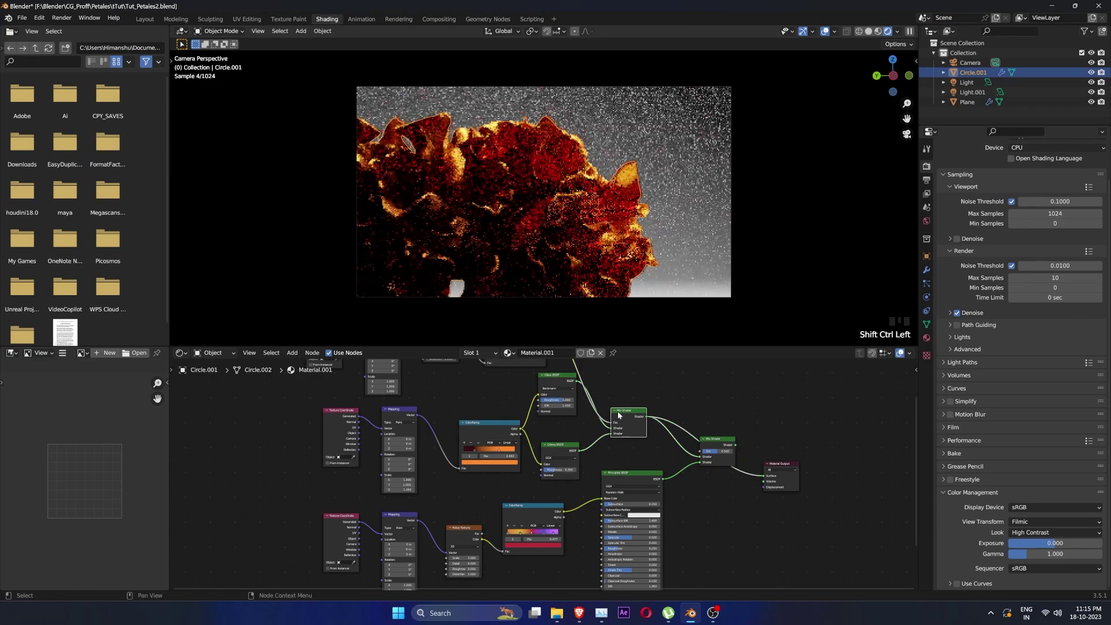
click(493, 453)
shift+scroll(526, 395, up, 3)
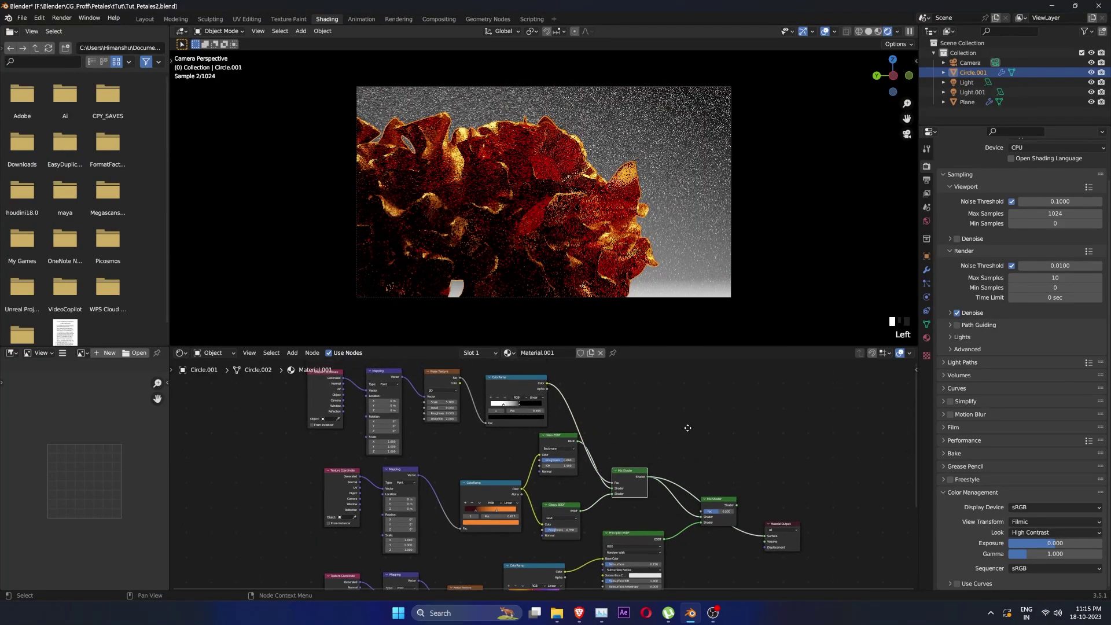
- Preview the black-and-white ColorRamp, move its white stop closer to the black one, and send the final Mix Shader to the output
ctrl+shift+click(526, 395)
ctrl+shift+click(628, 472)
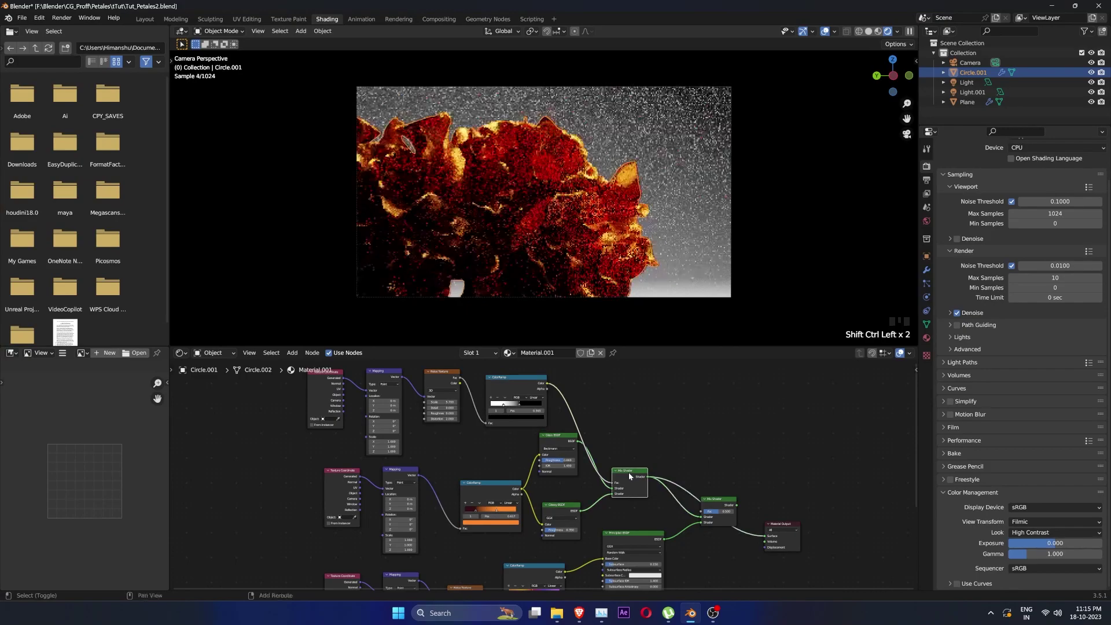
ctrl+shift+click(531, 400)
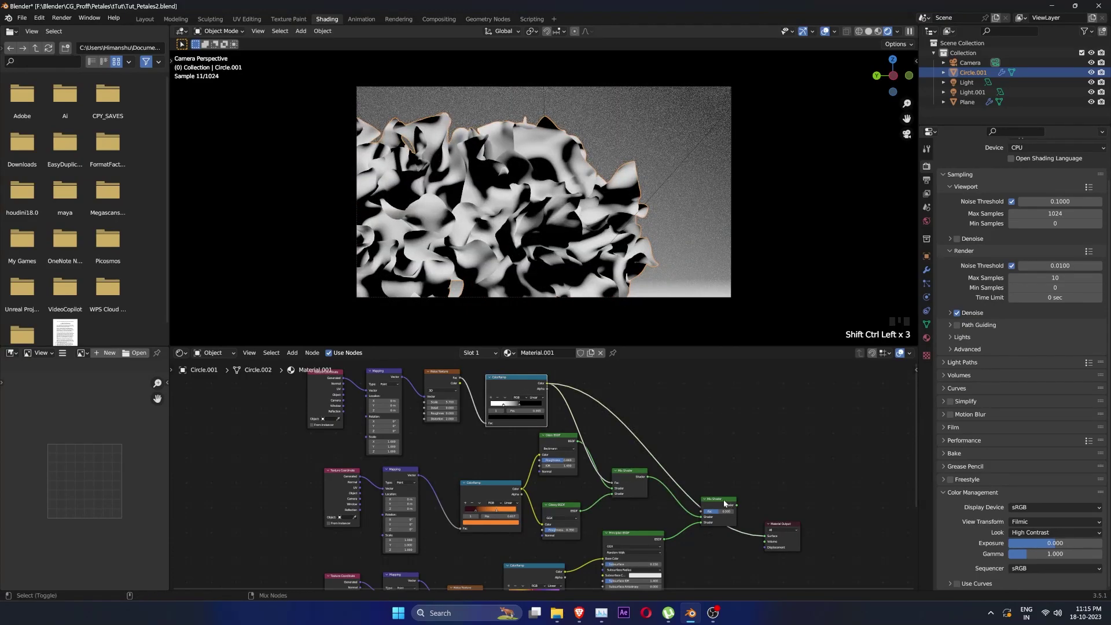
ctrl+shift+click(724, 503)
ctrl+shift+click(510, 383)
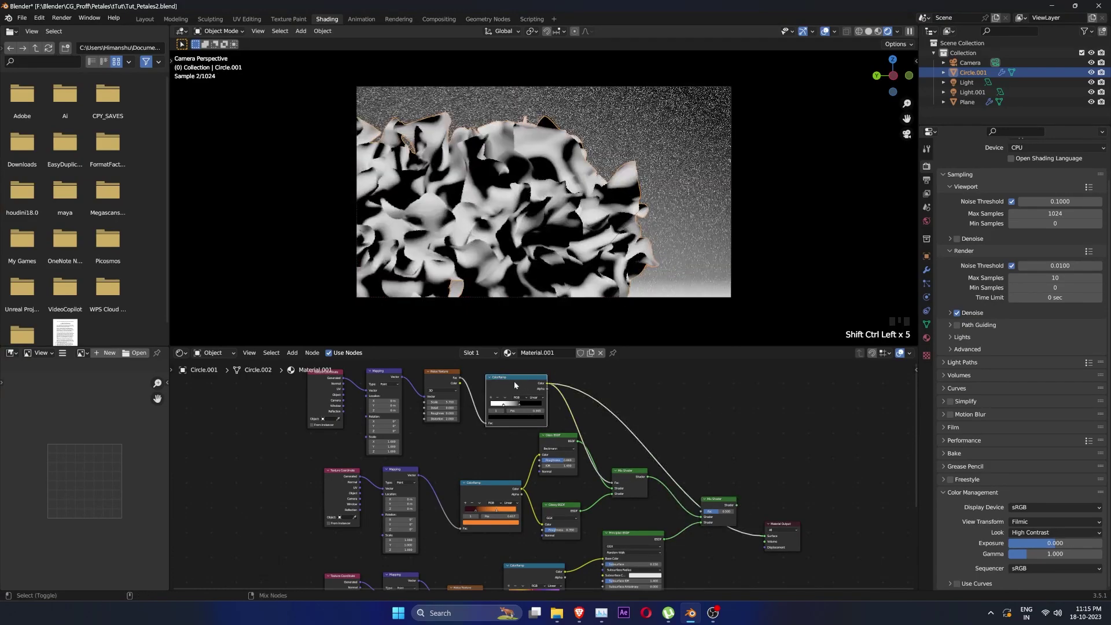
drag(504, 403, 516, 406)
ctrl+shift+click(718, 510)
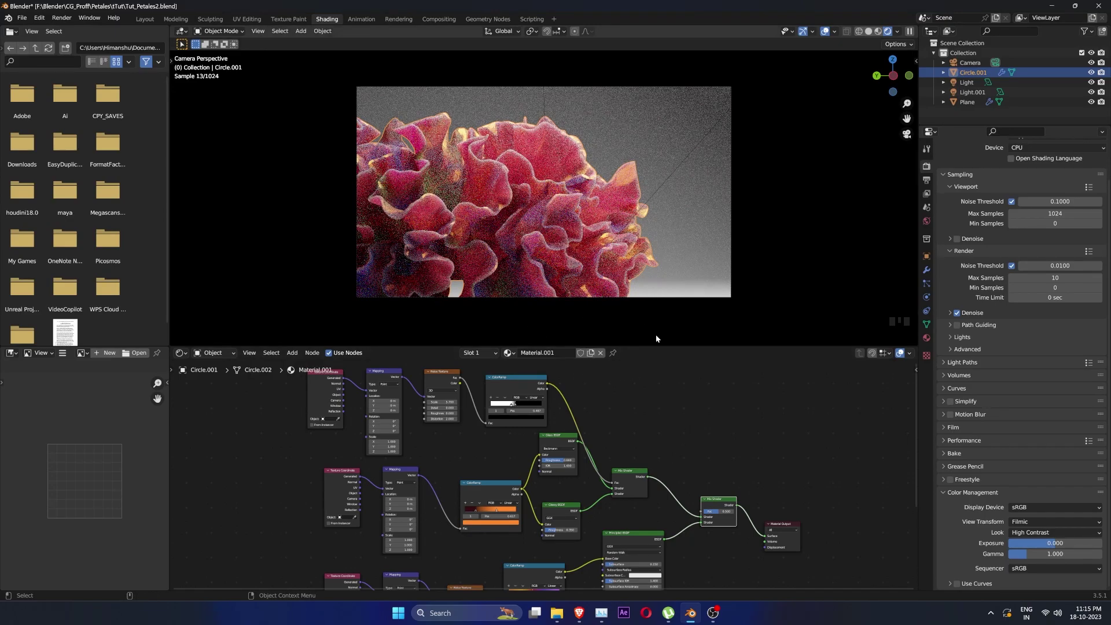
- Select the backdrop plane behind the ruffled form
click(635, 130)
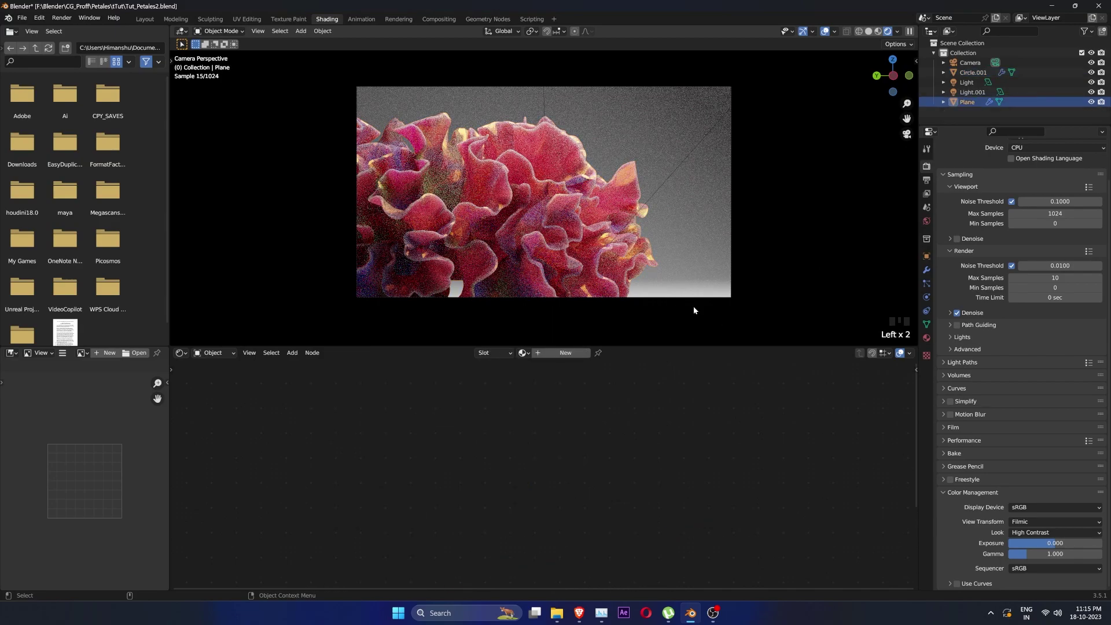